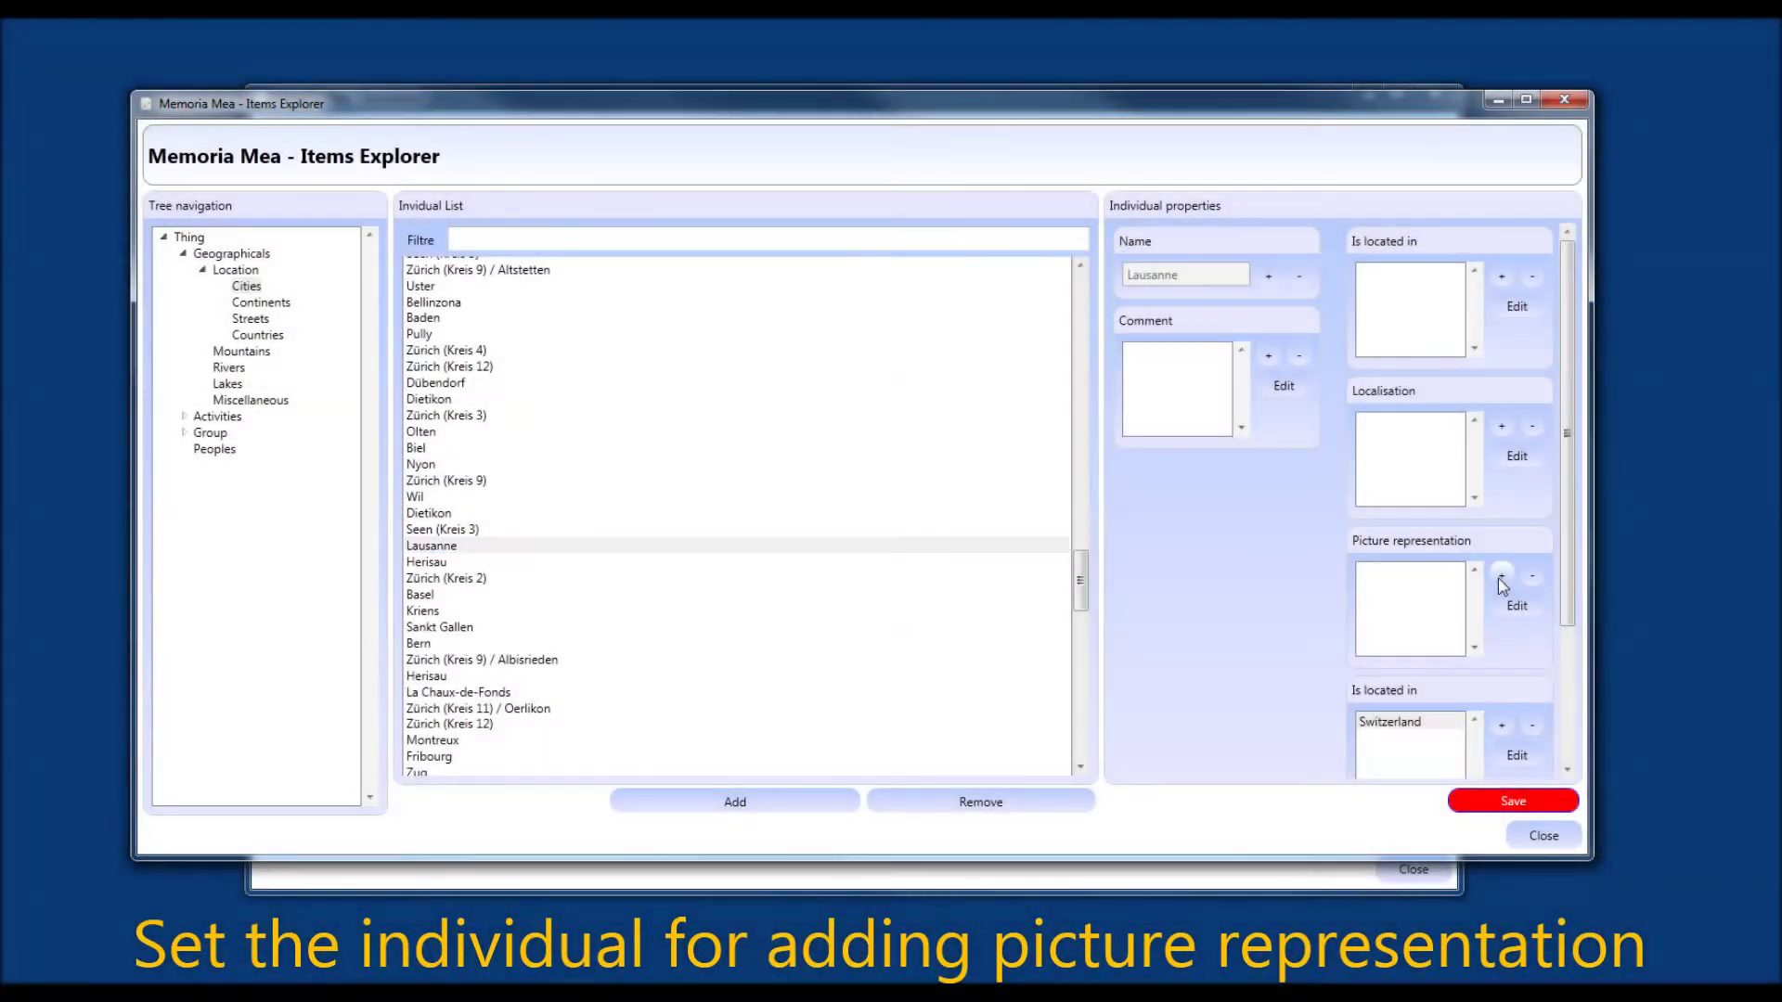
# Start adding a picture representation to the city Lausanne by creating a new individual in the Multimedias Pictures category.
pyautogui.click(1500, 577)
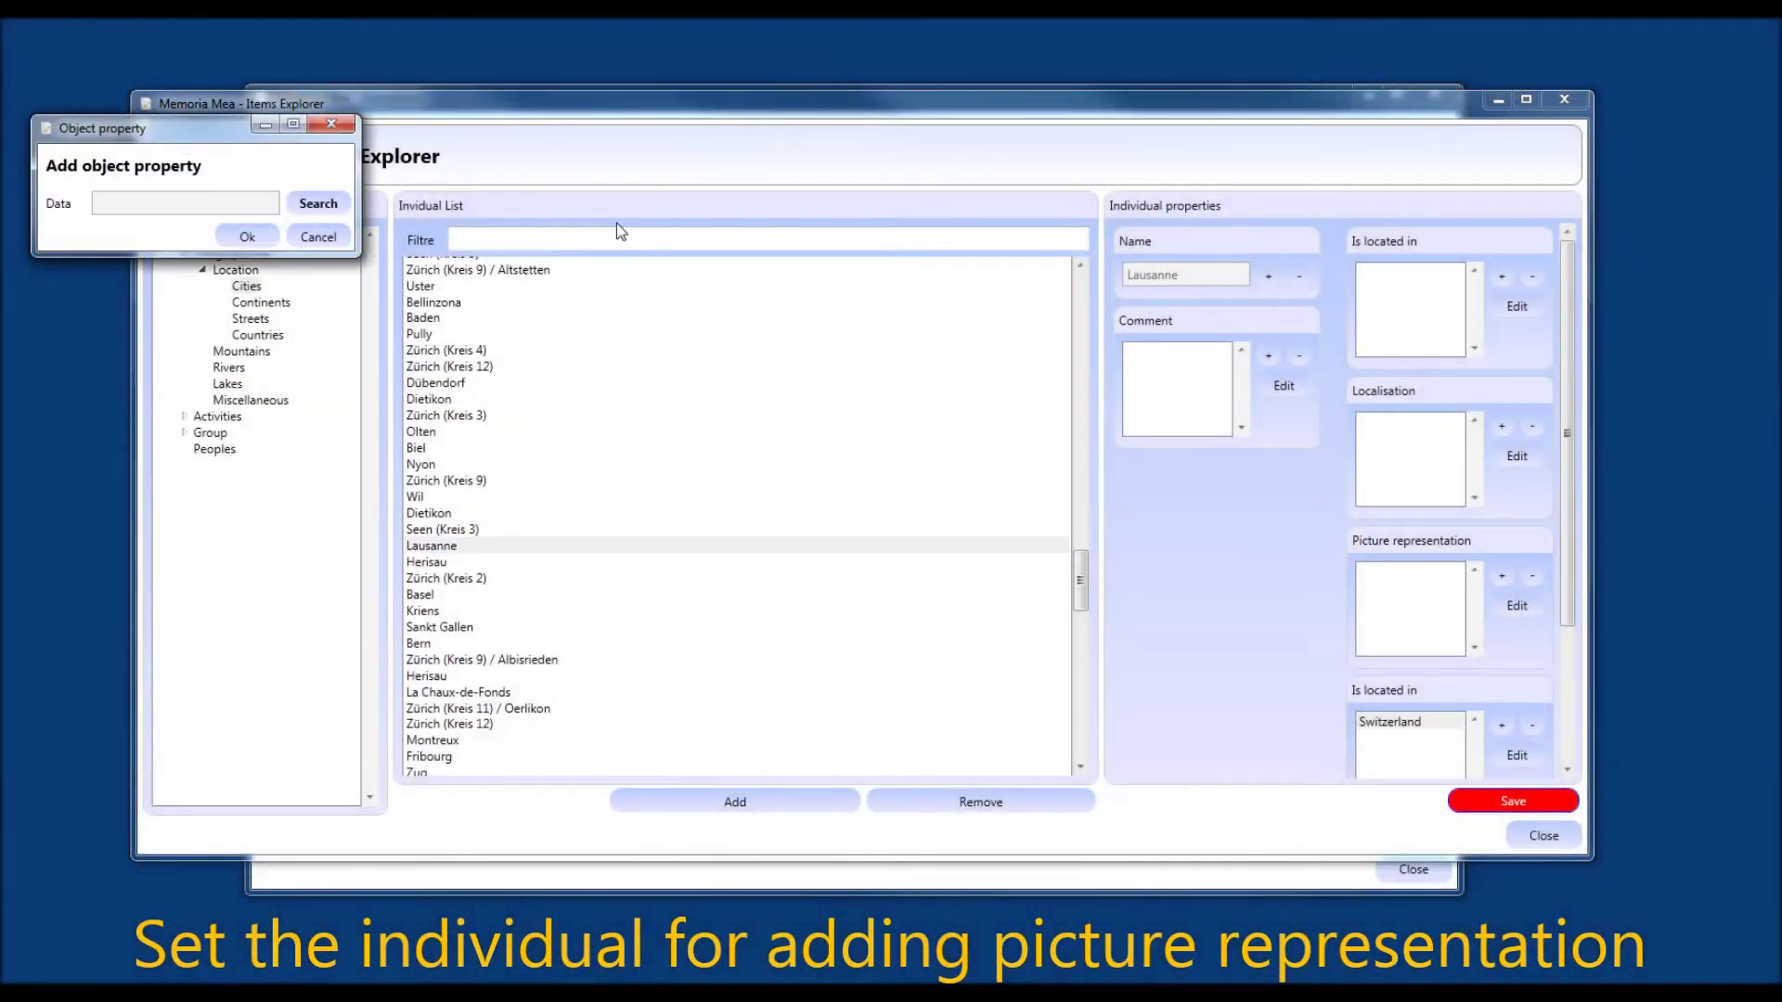
pyautogui.moveTo(213, 121); pyautogui.dragTo(634, 272)
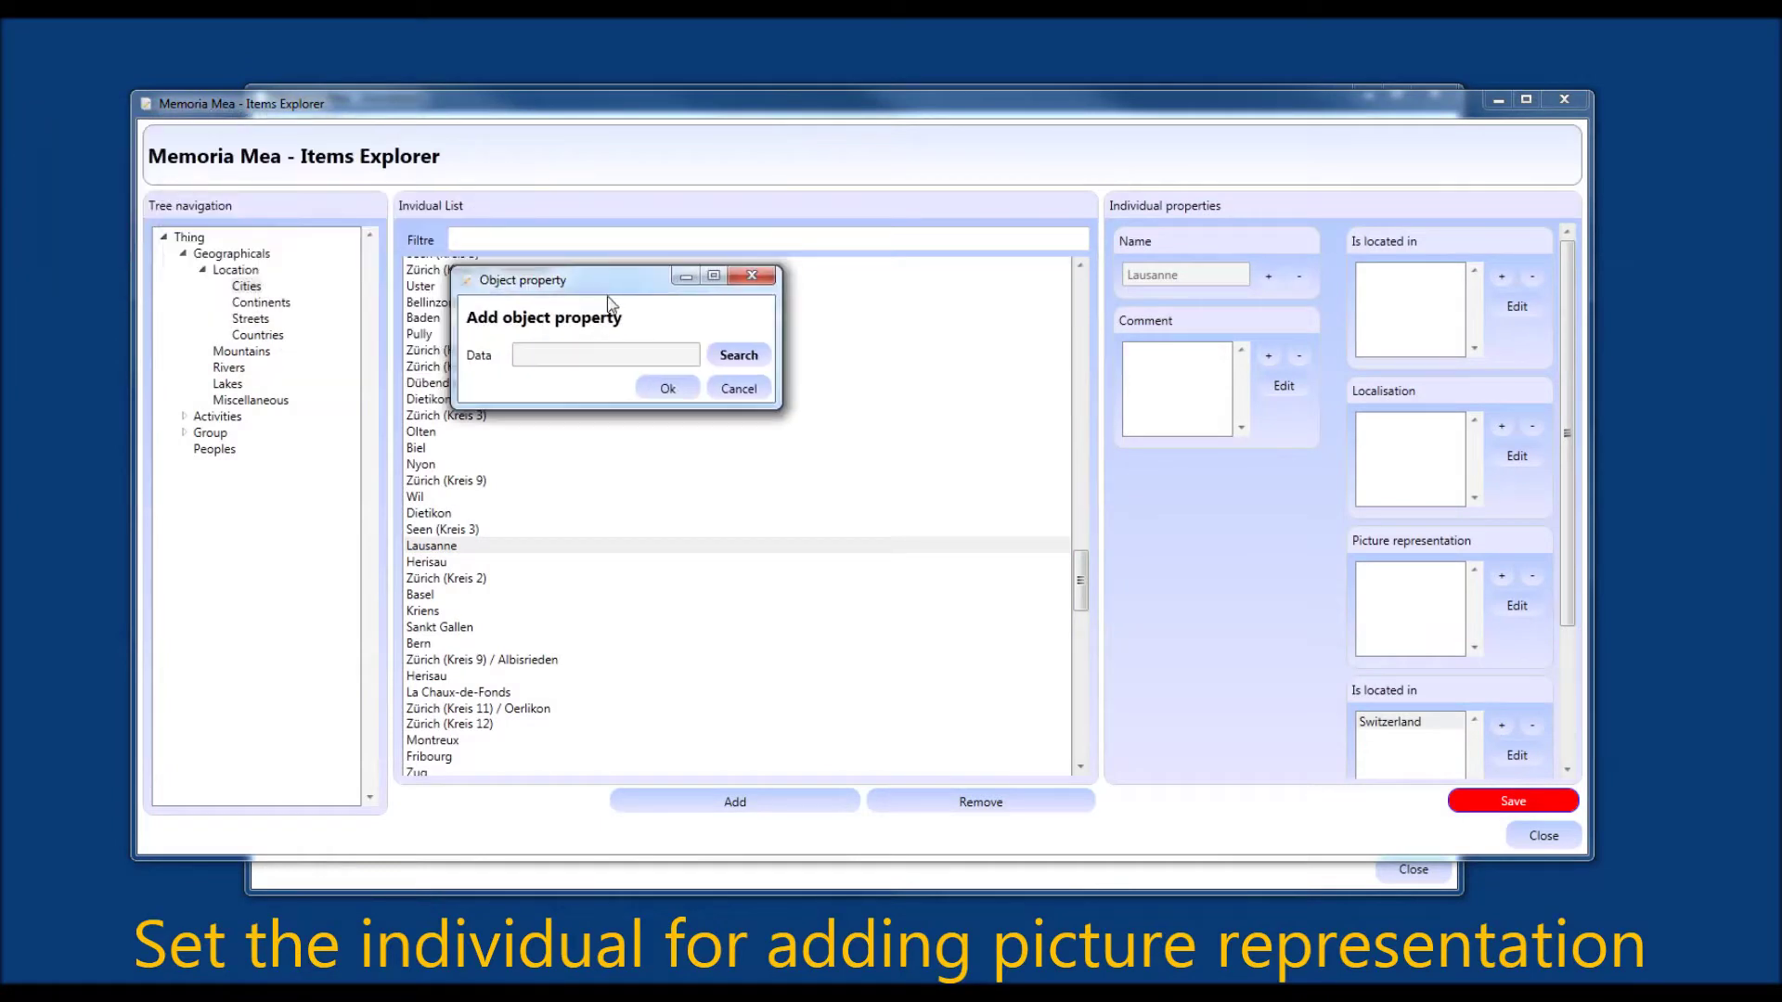
pyautogui.click(754, 359)
pyautogui.click(188, 237)
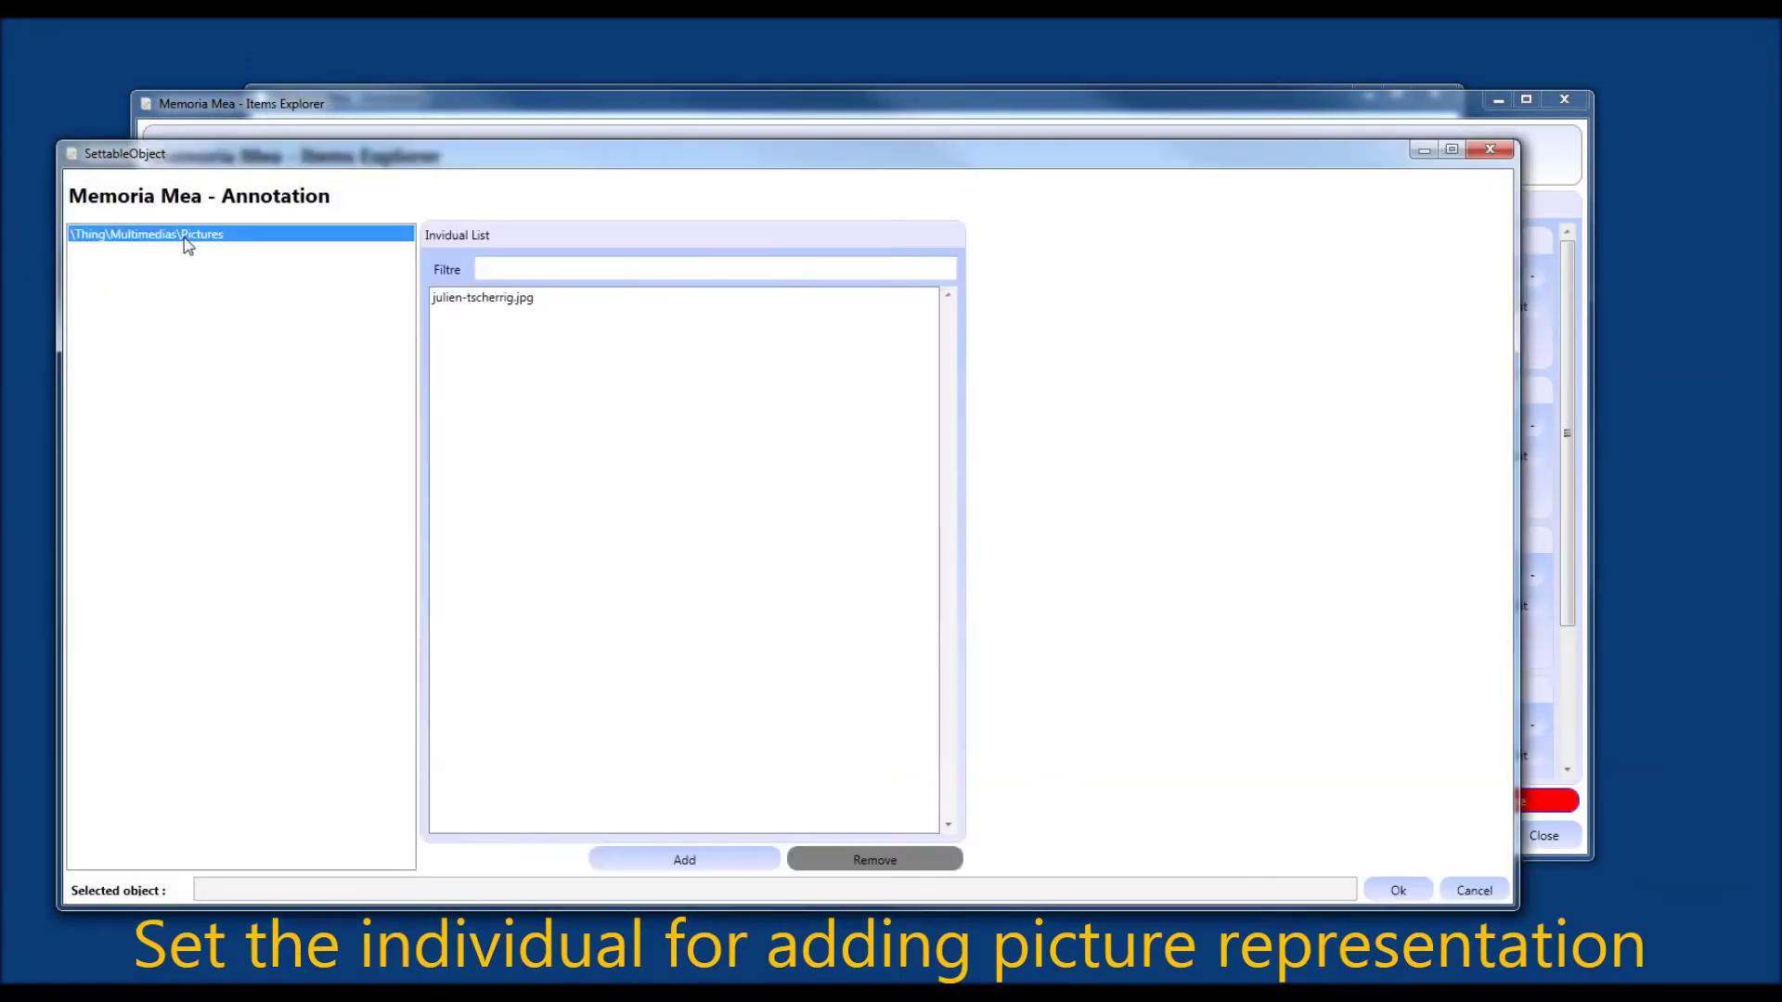
pyautogui.click(701, 860)
pyautogui.click(914, 565)
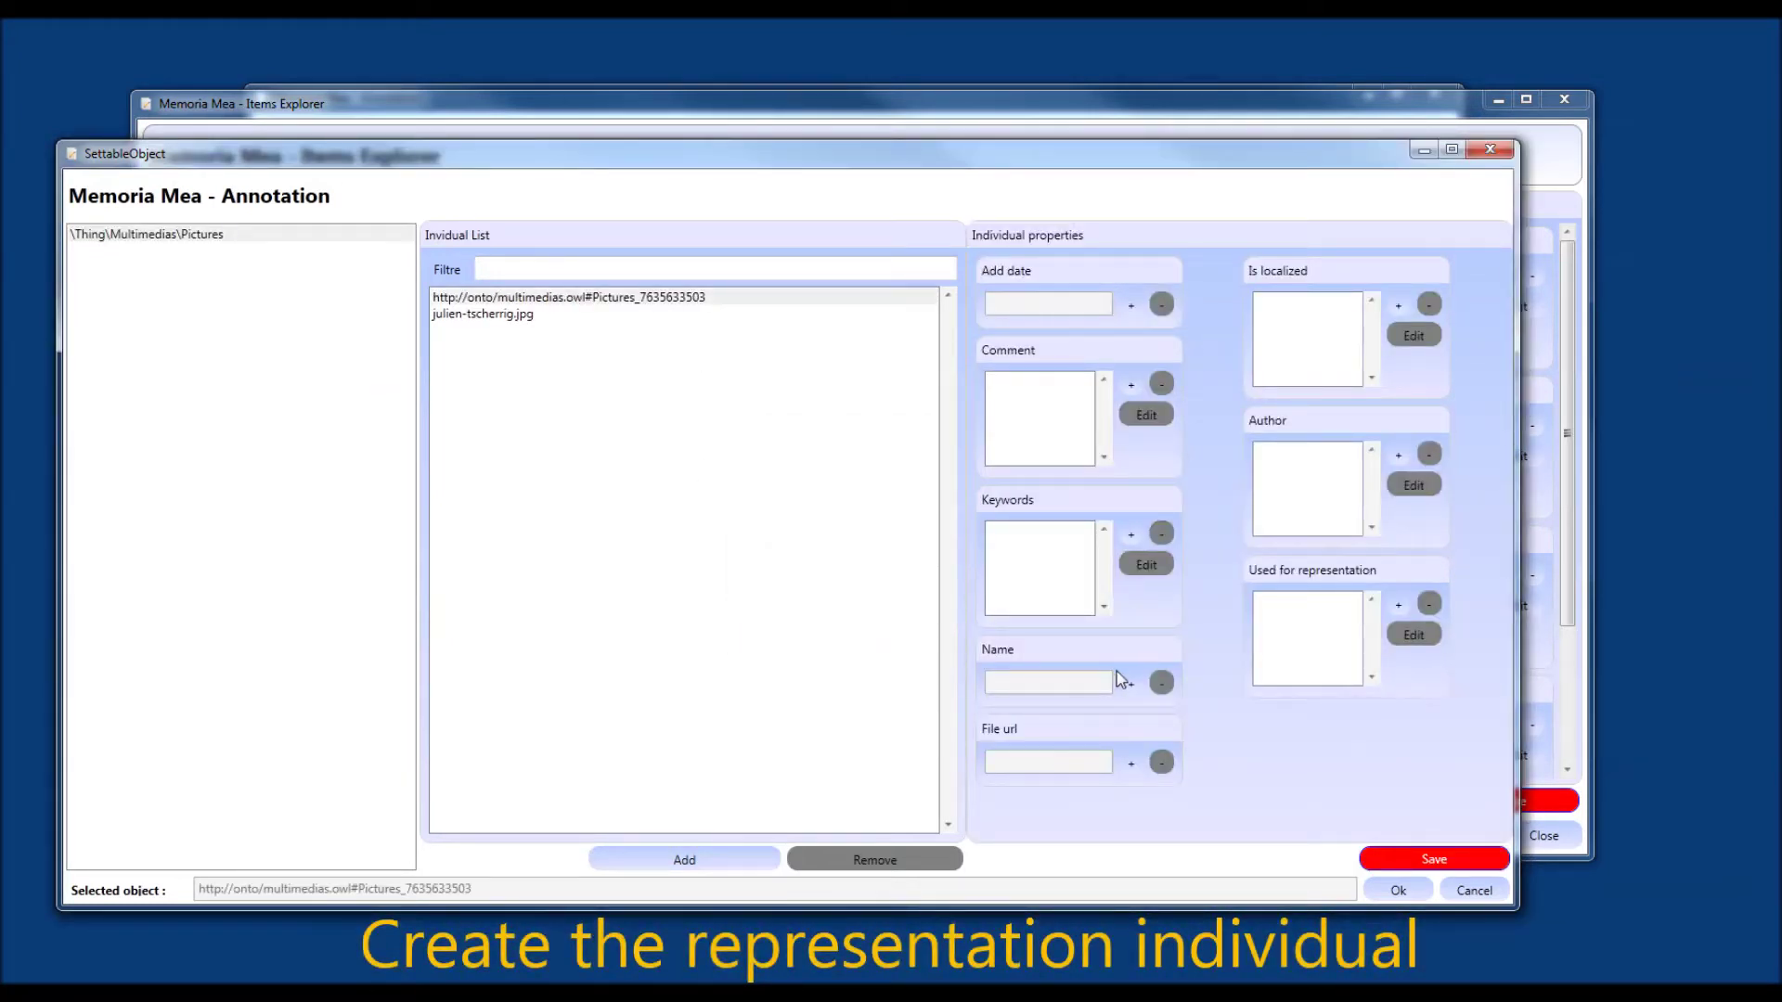
# Name the new picture individual Lausanne Pict and set its file URL to lausanne.png from the demo pictures.
pyautogui.click(1127, 681)
pyautogui.write('Lausanne Pict')
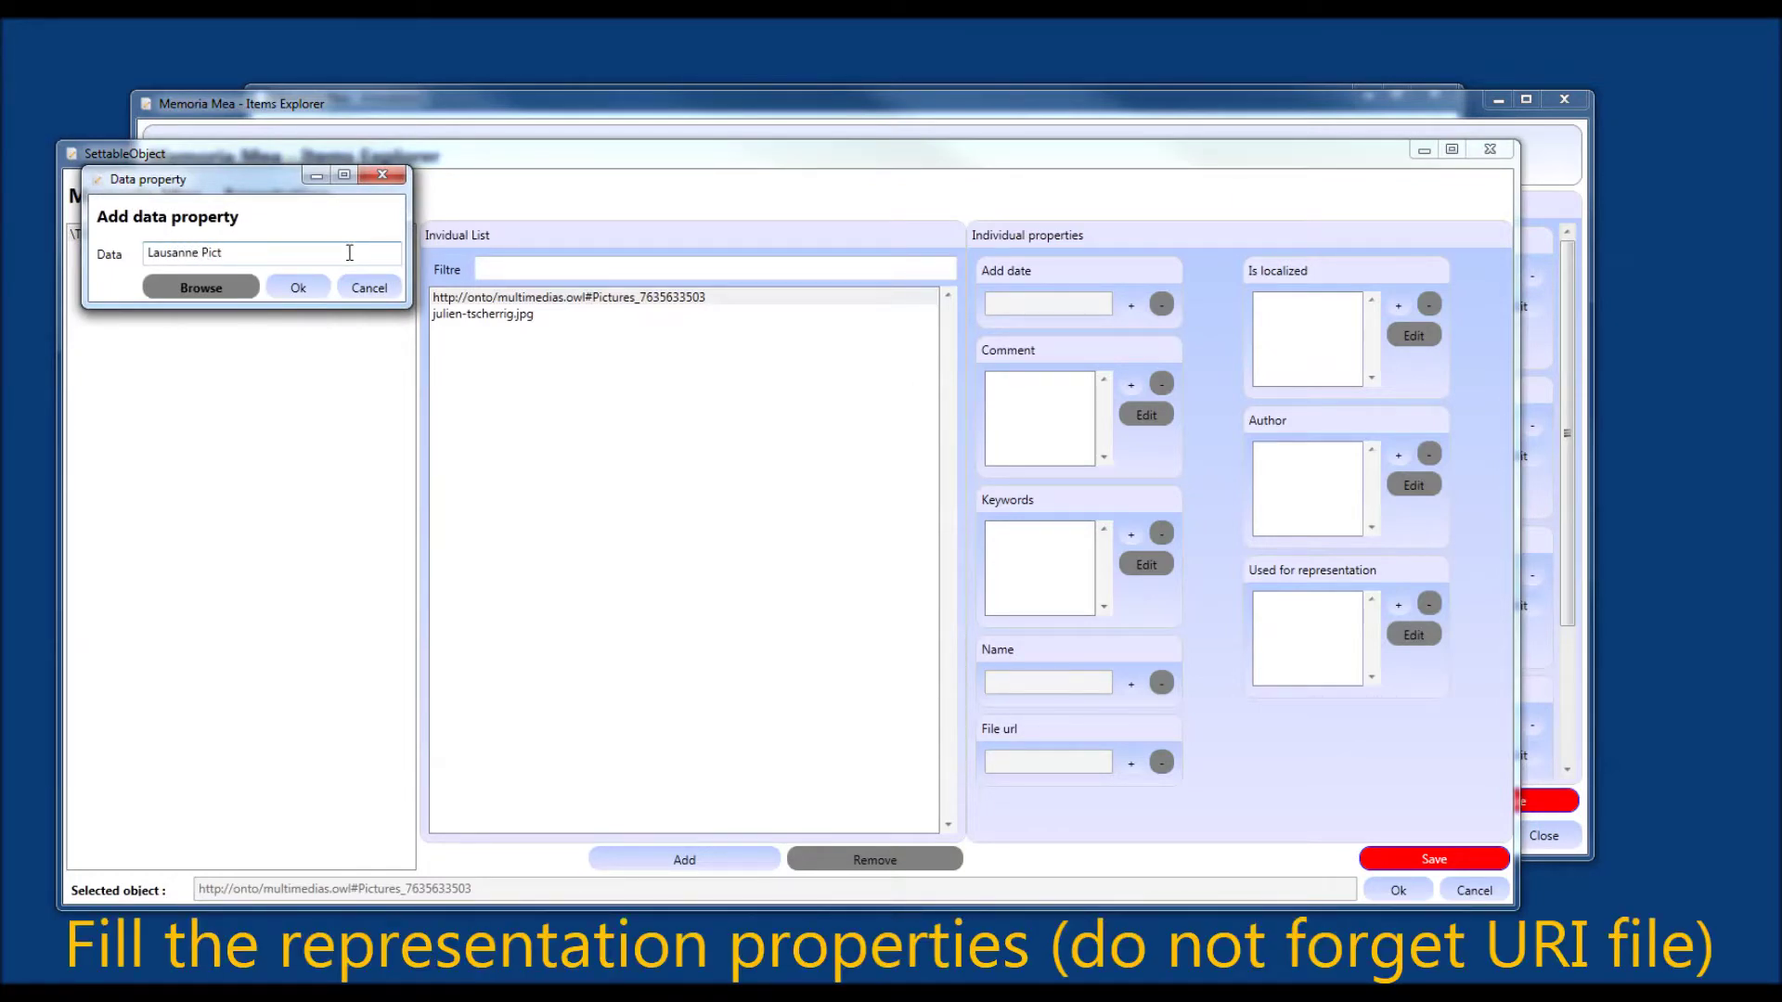
pyautogui.click(310, 293)
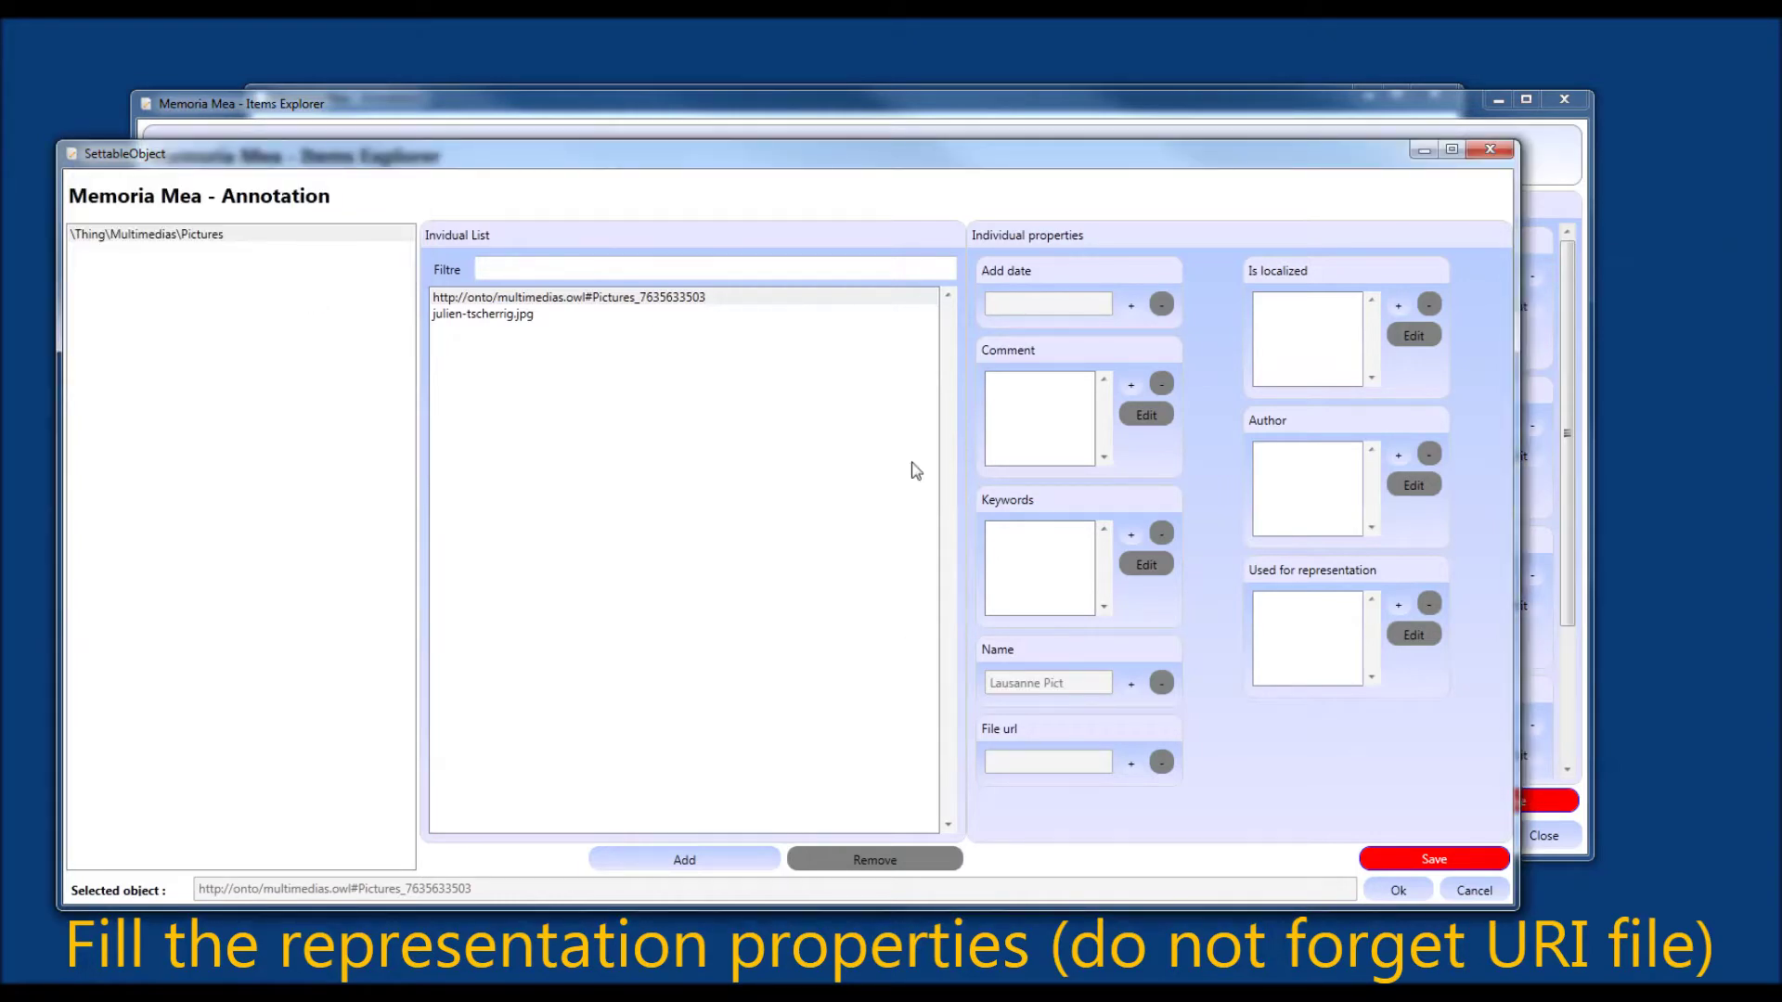
pyautogui.click(1131, 759)
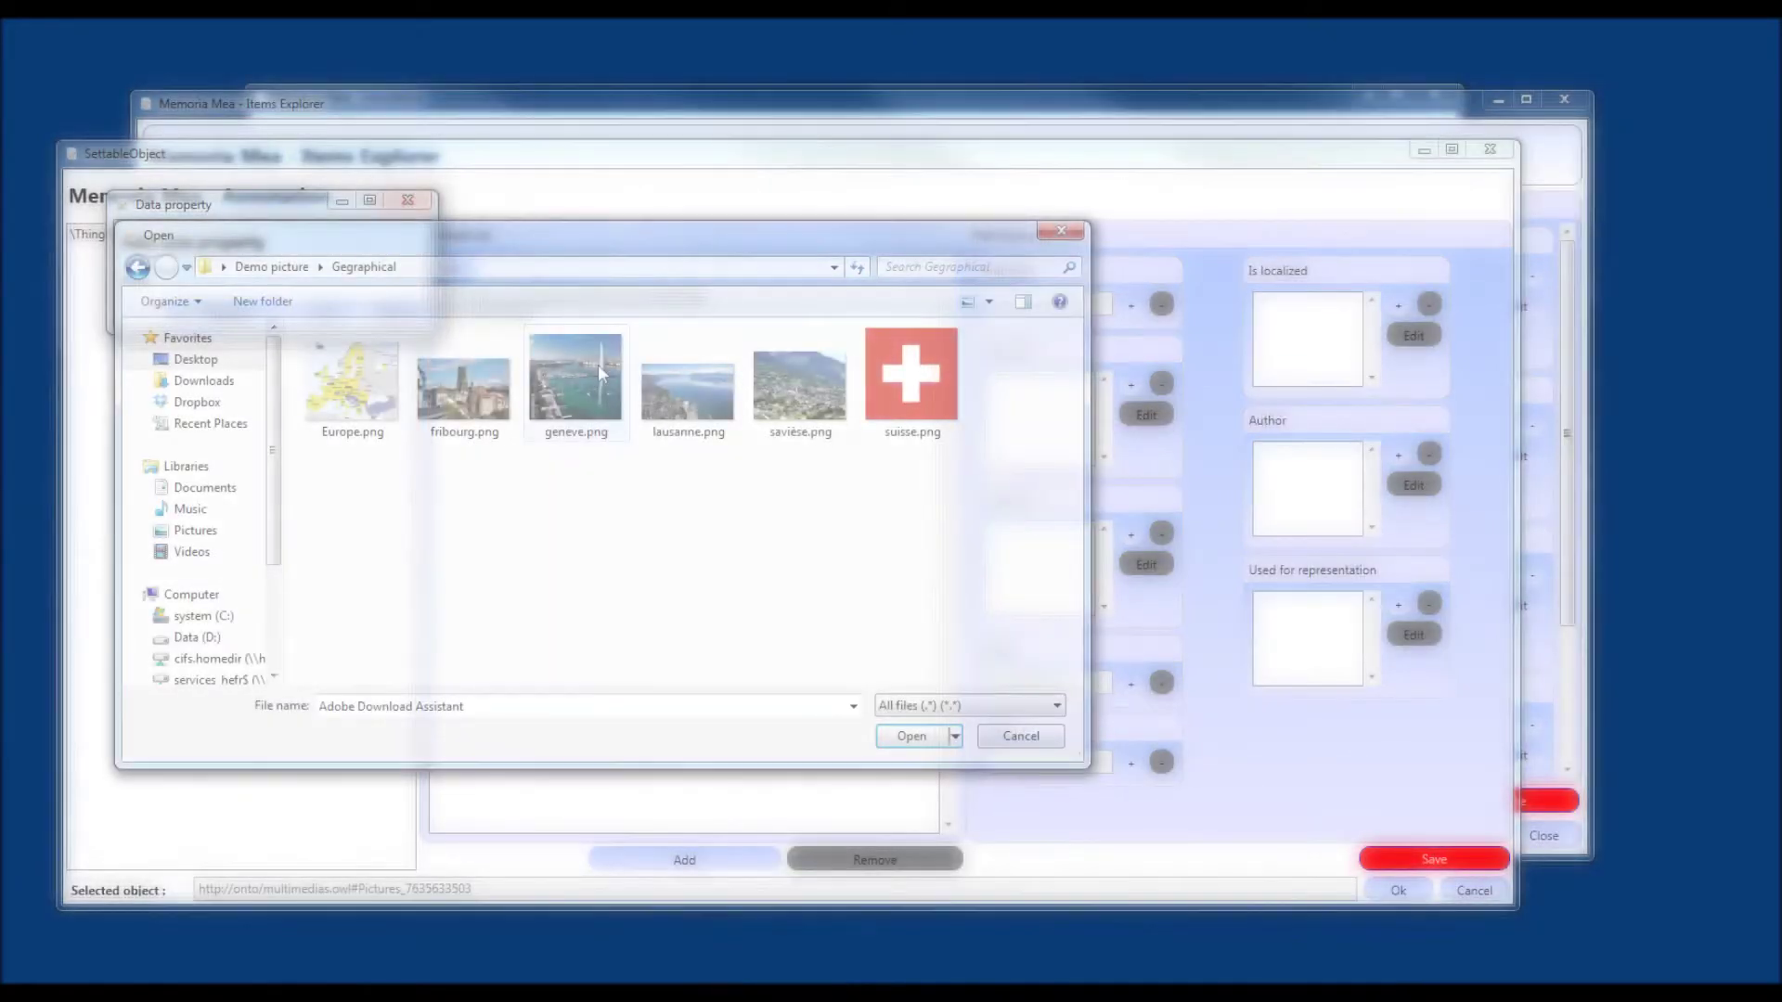
pyautogui.doubleClick(694, 388)
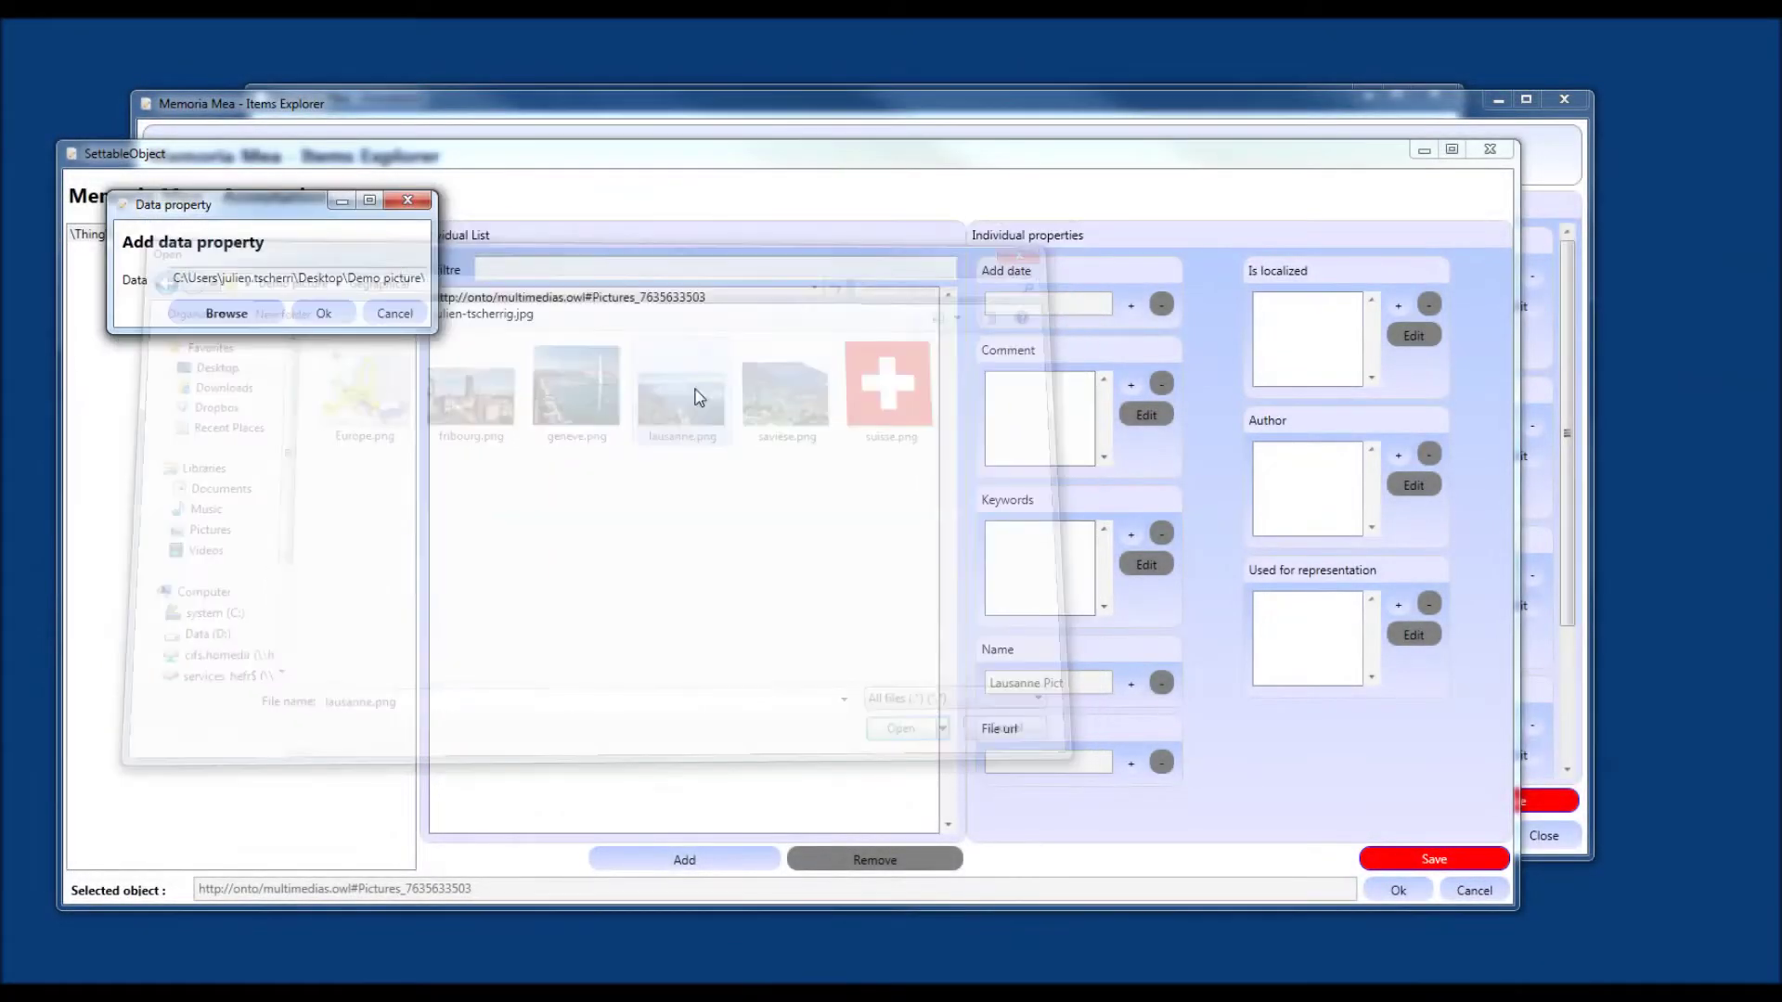
pyautogui.click(324, 315)
pyautogui.scroll(-3, 1231, 452)
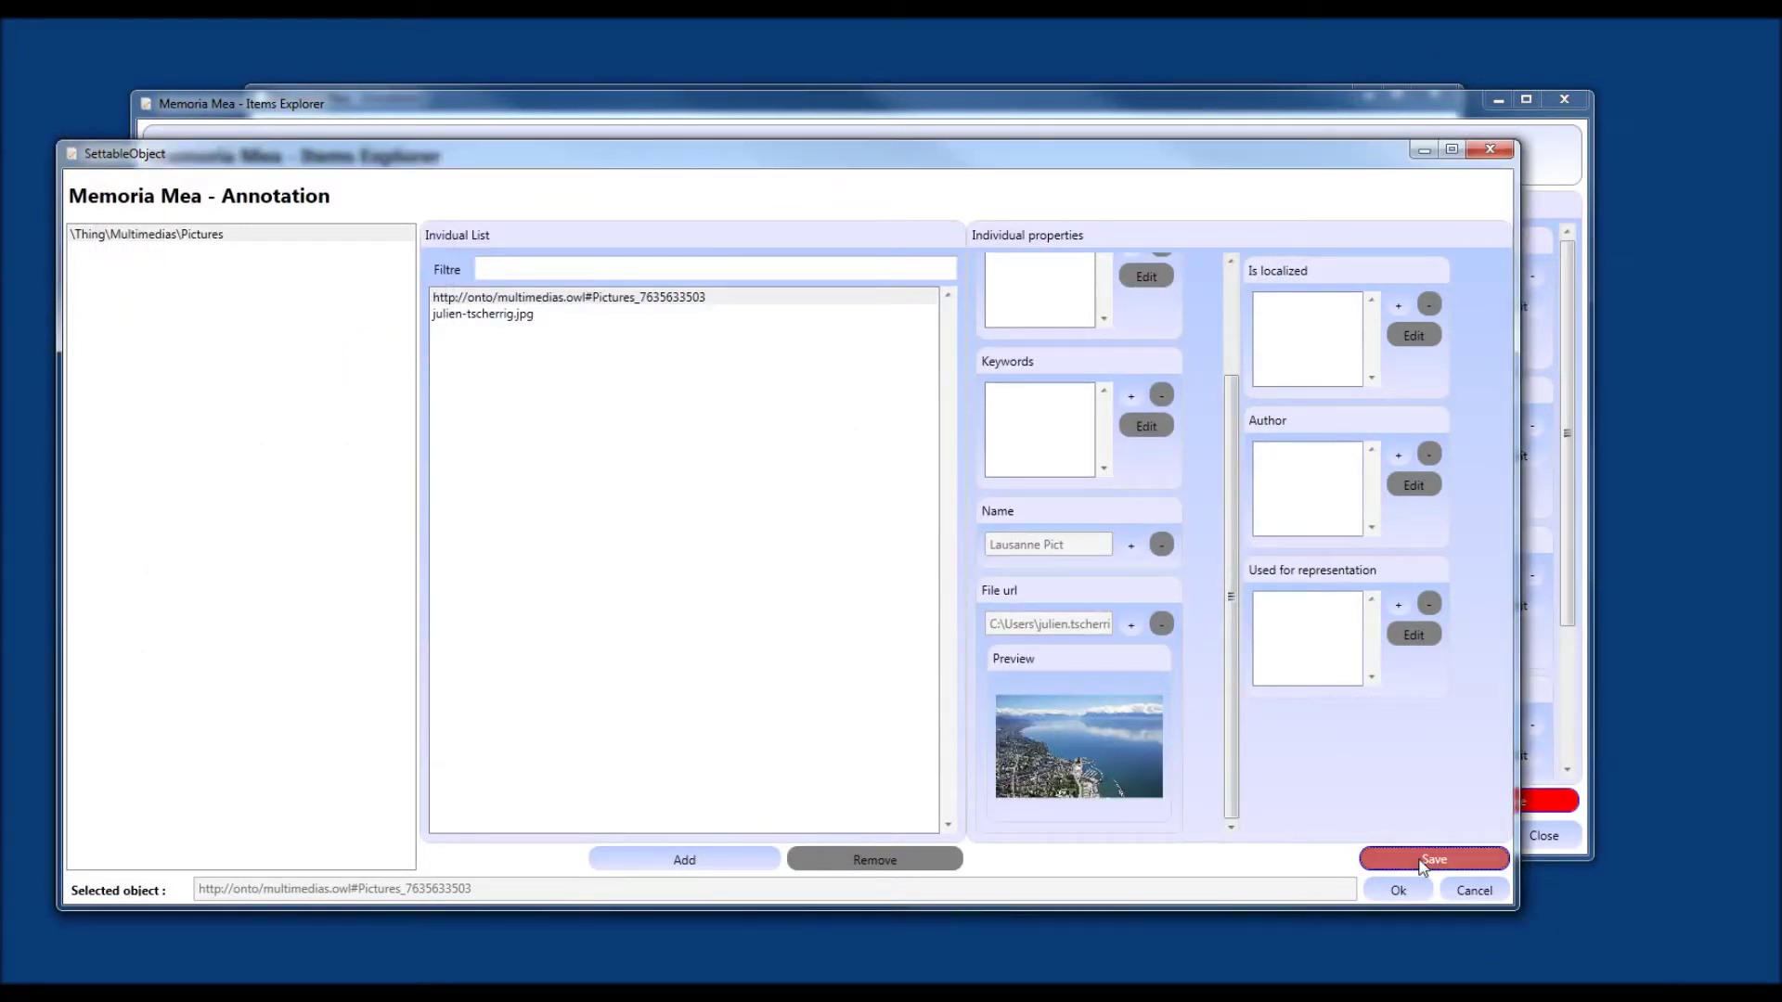
# Assign Lausanne Pict as the picture representation of Lausanne.
pyautogui.click(1397, 892)
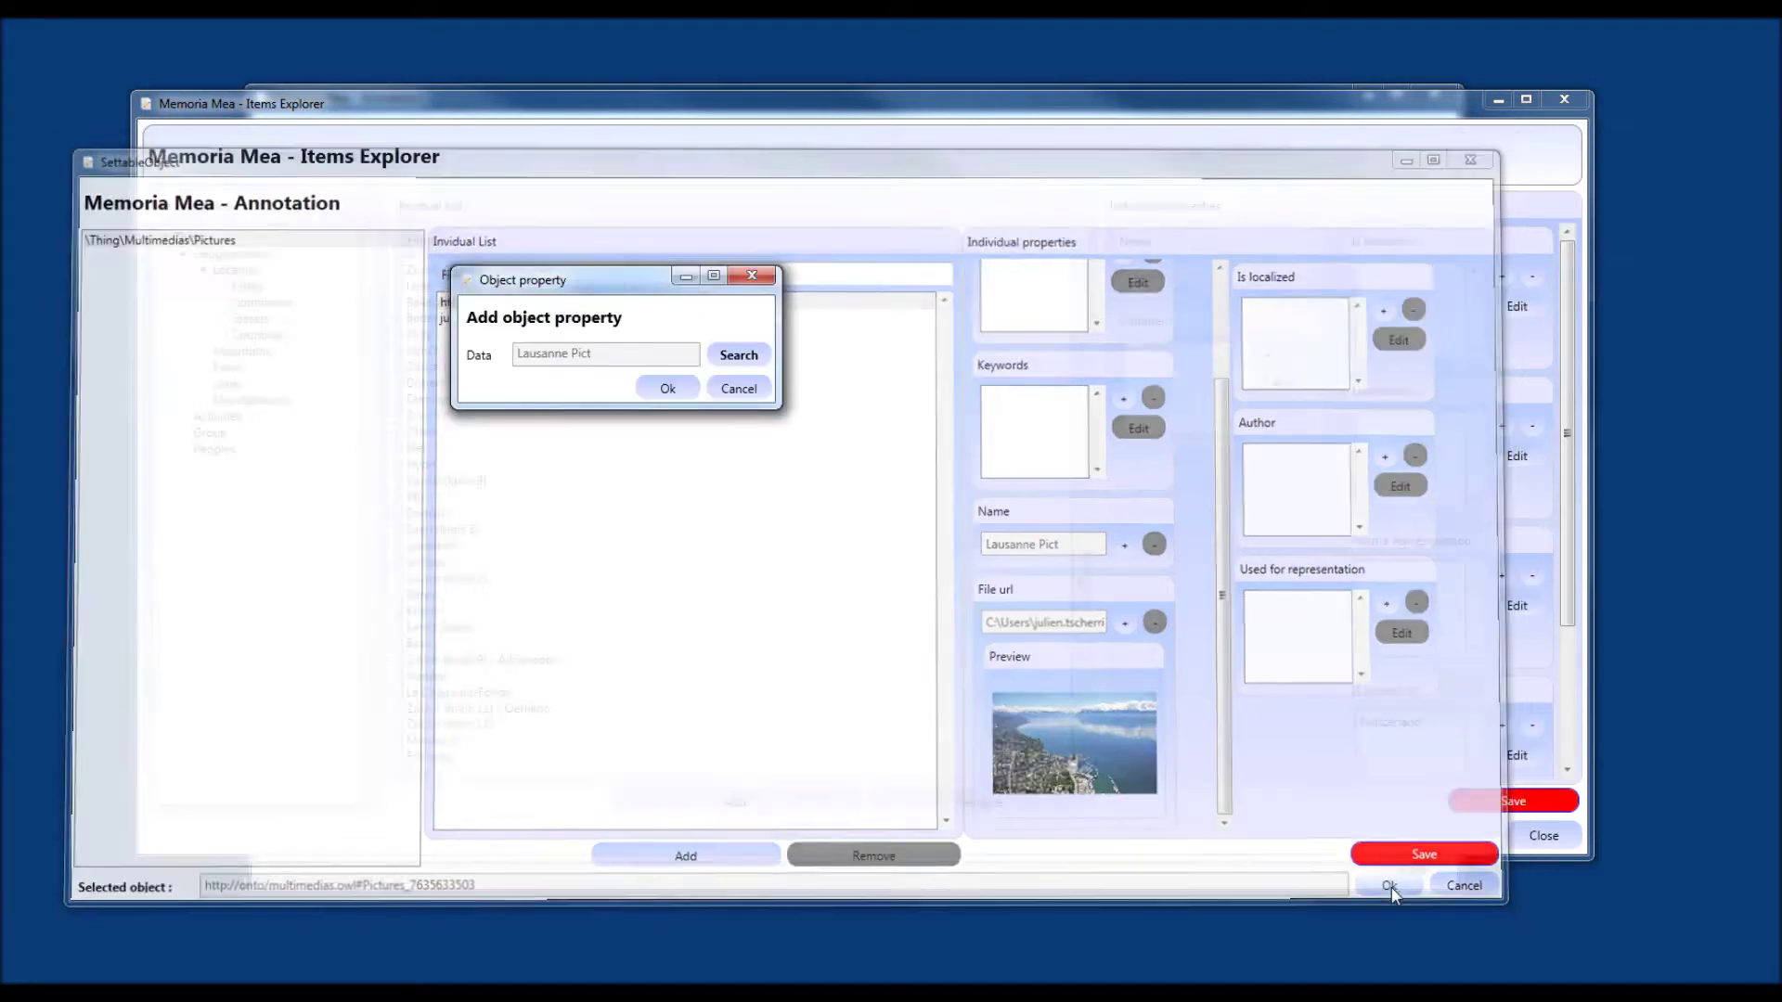
pyautogui.click(668, 387)
pyautogui.moveTo(1567, 452); pyautogui.dragTo(1567, 550)
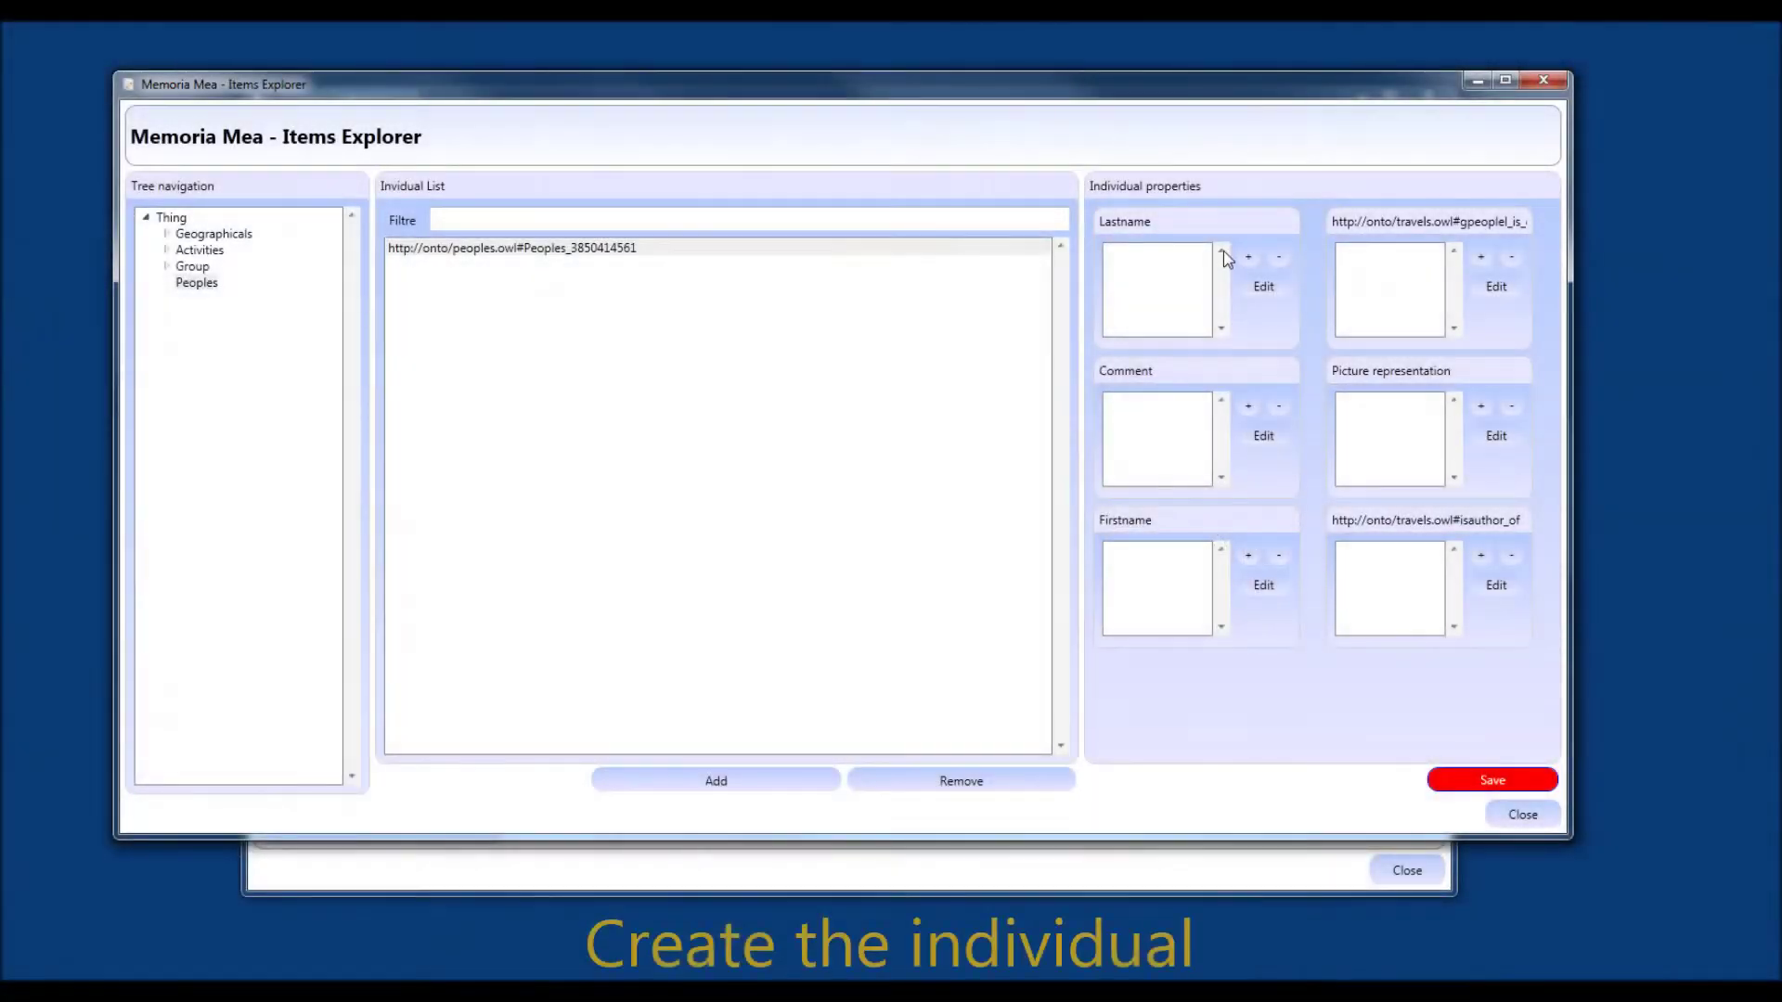
# Fill in the last name and first name of the new Peoples individual.
pyautogui.click(1249, 257)
pyautogui.click(479, 261)
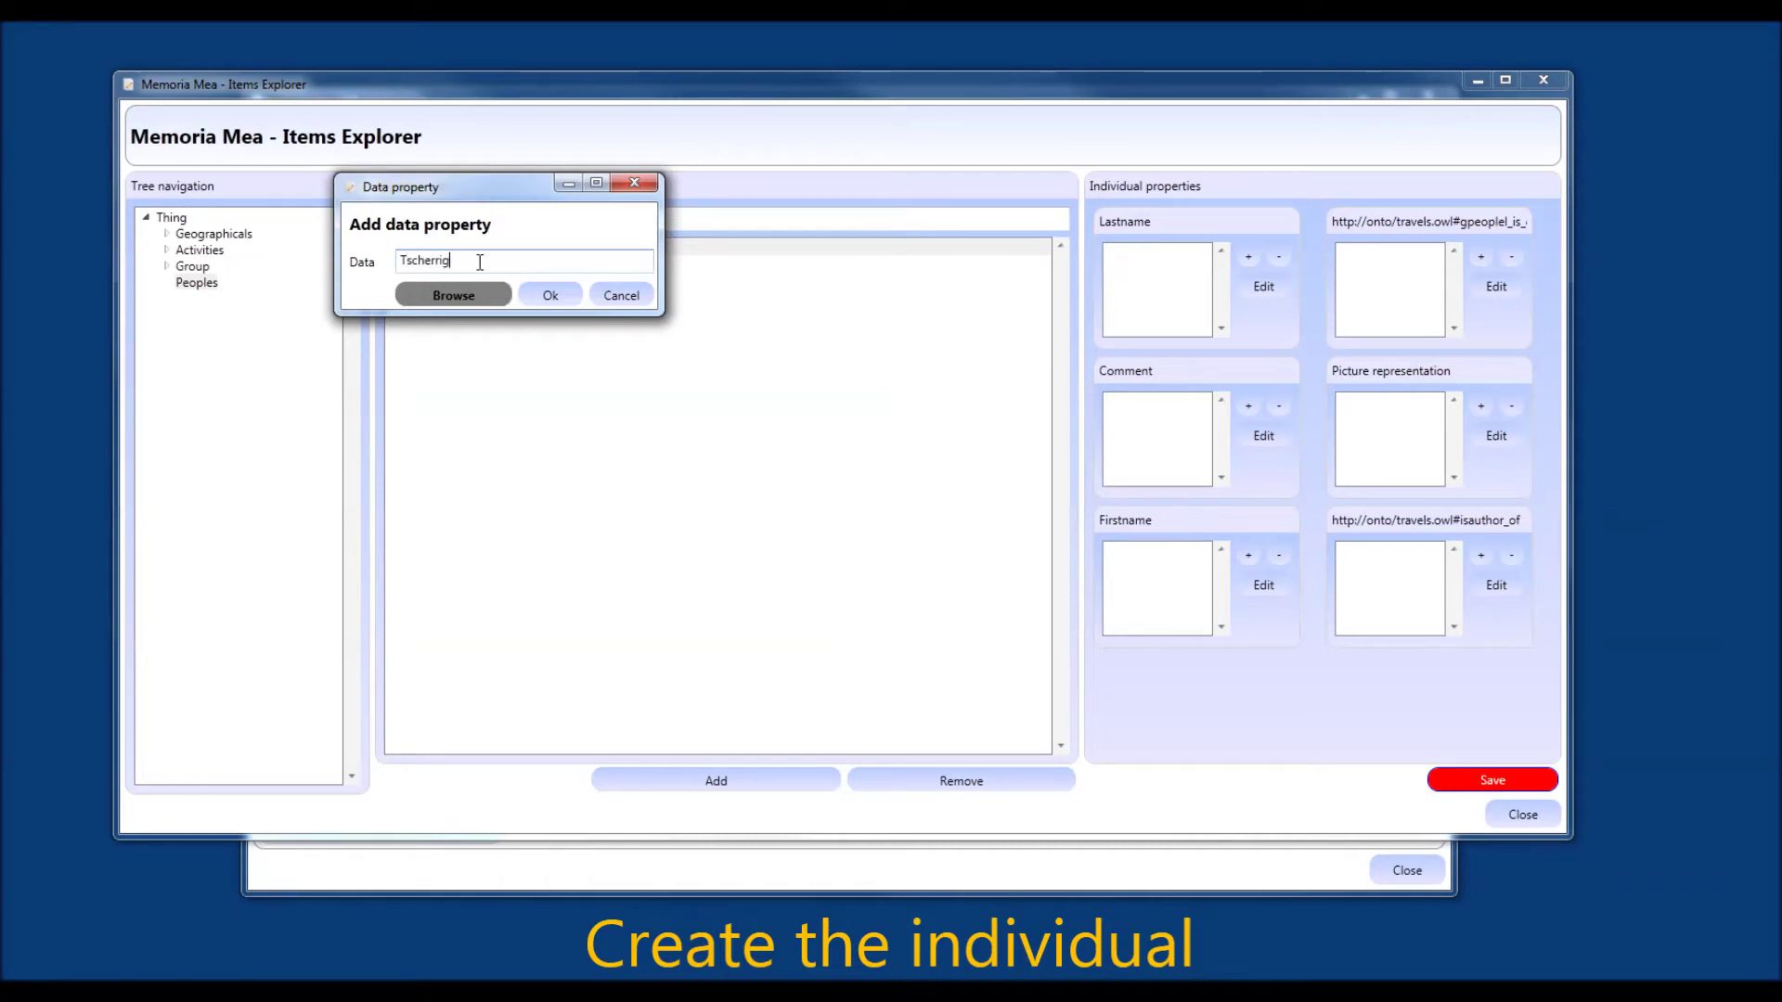
pyautogui.press('Return')
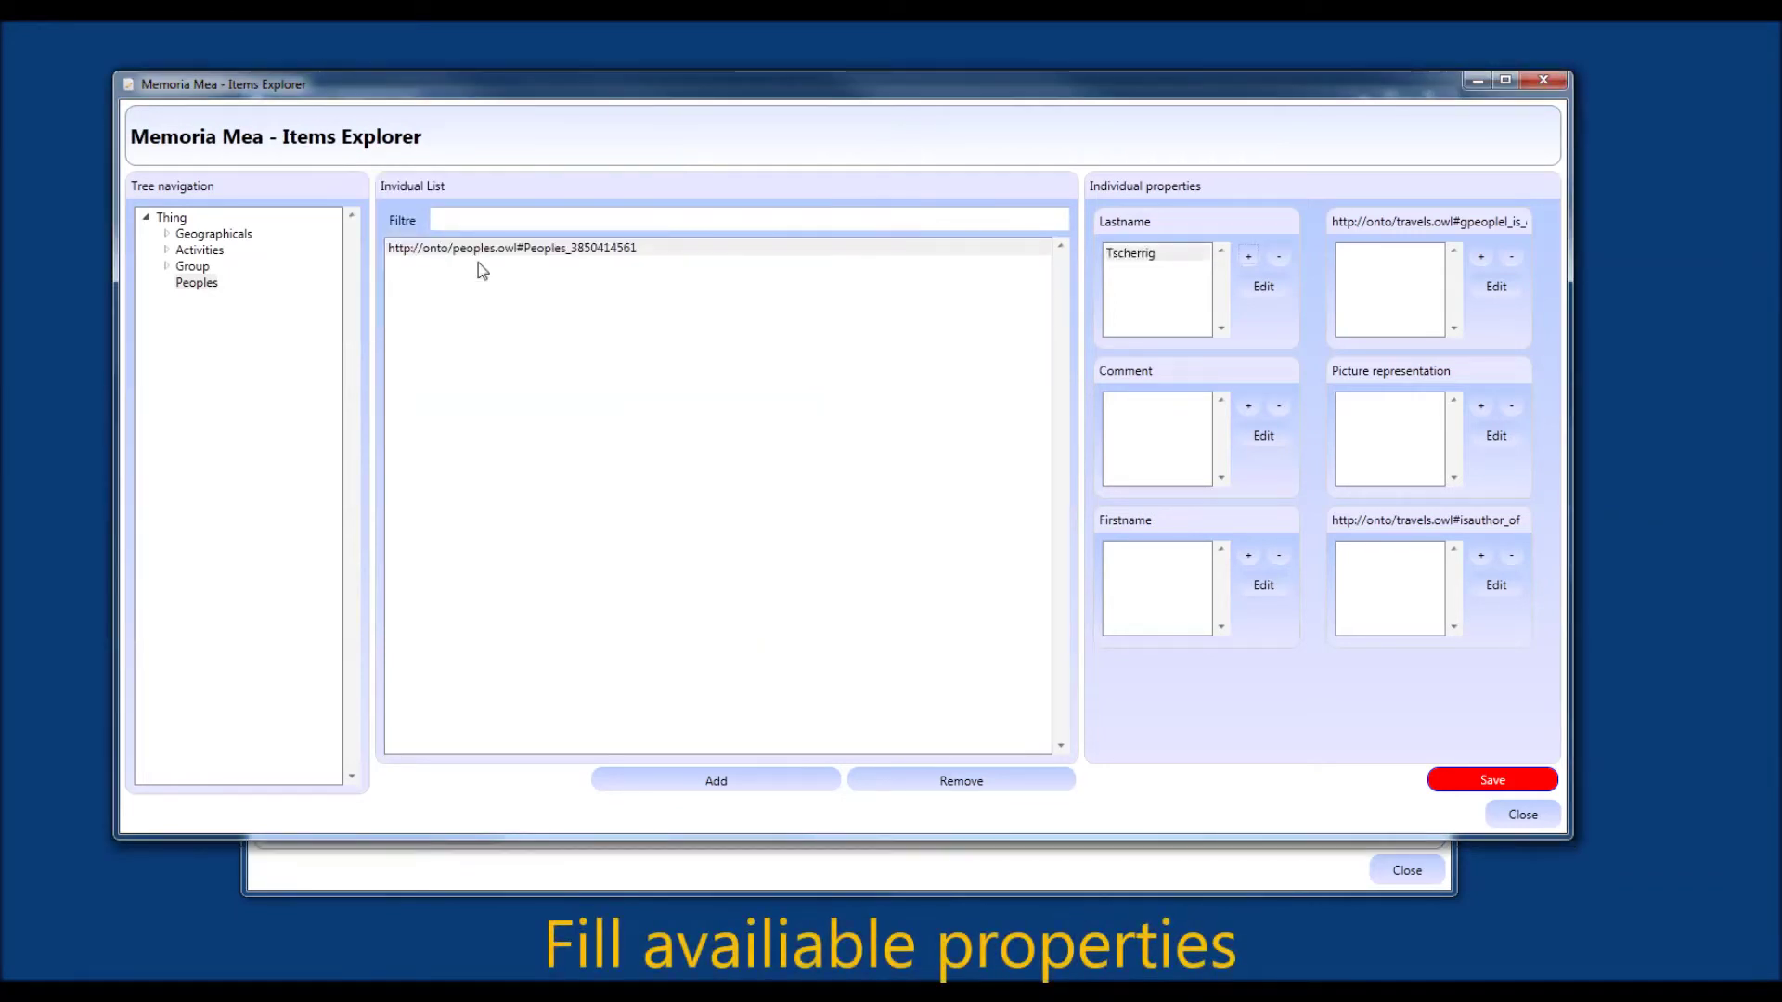
pyautogui.click(1248, 556)
pyautogui.click(297, 233)
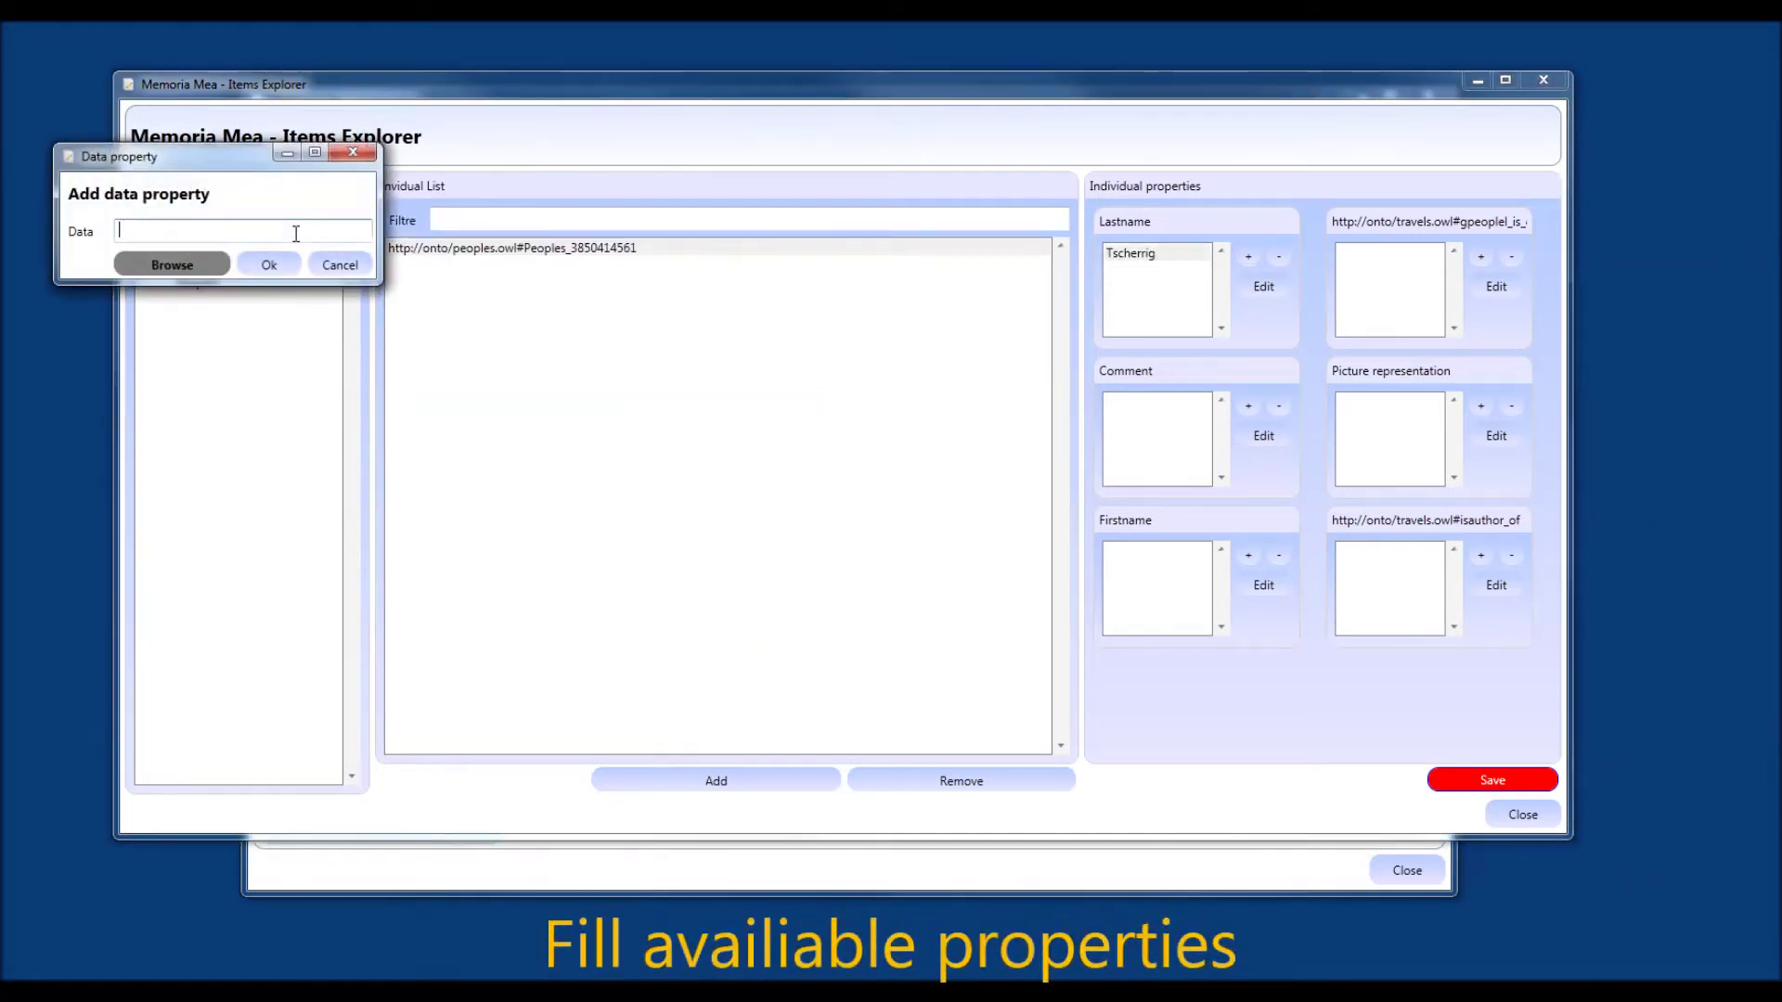
pyautogui.press('Return')
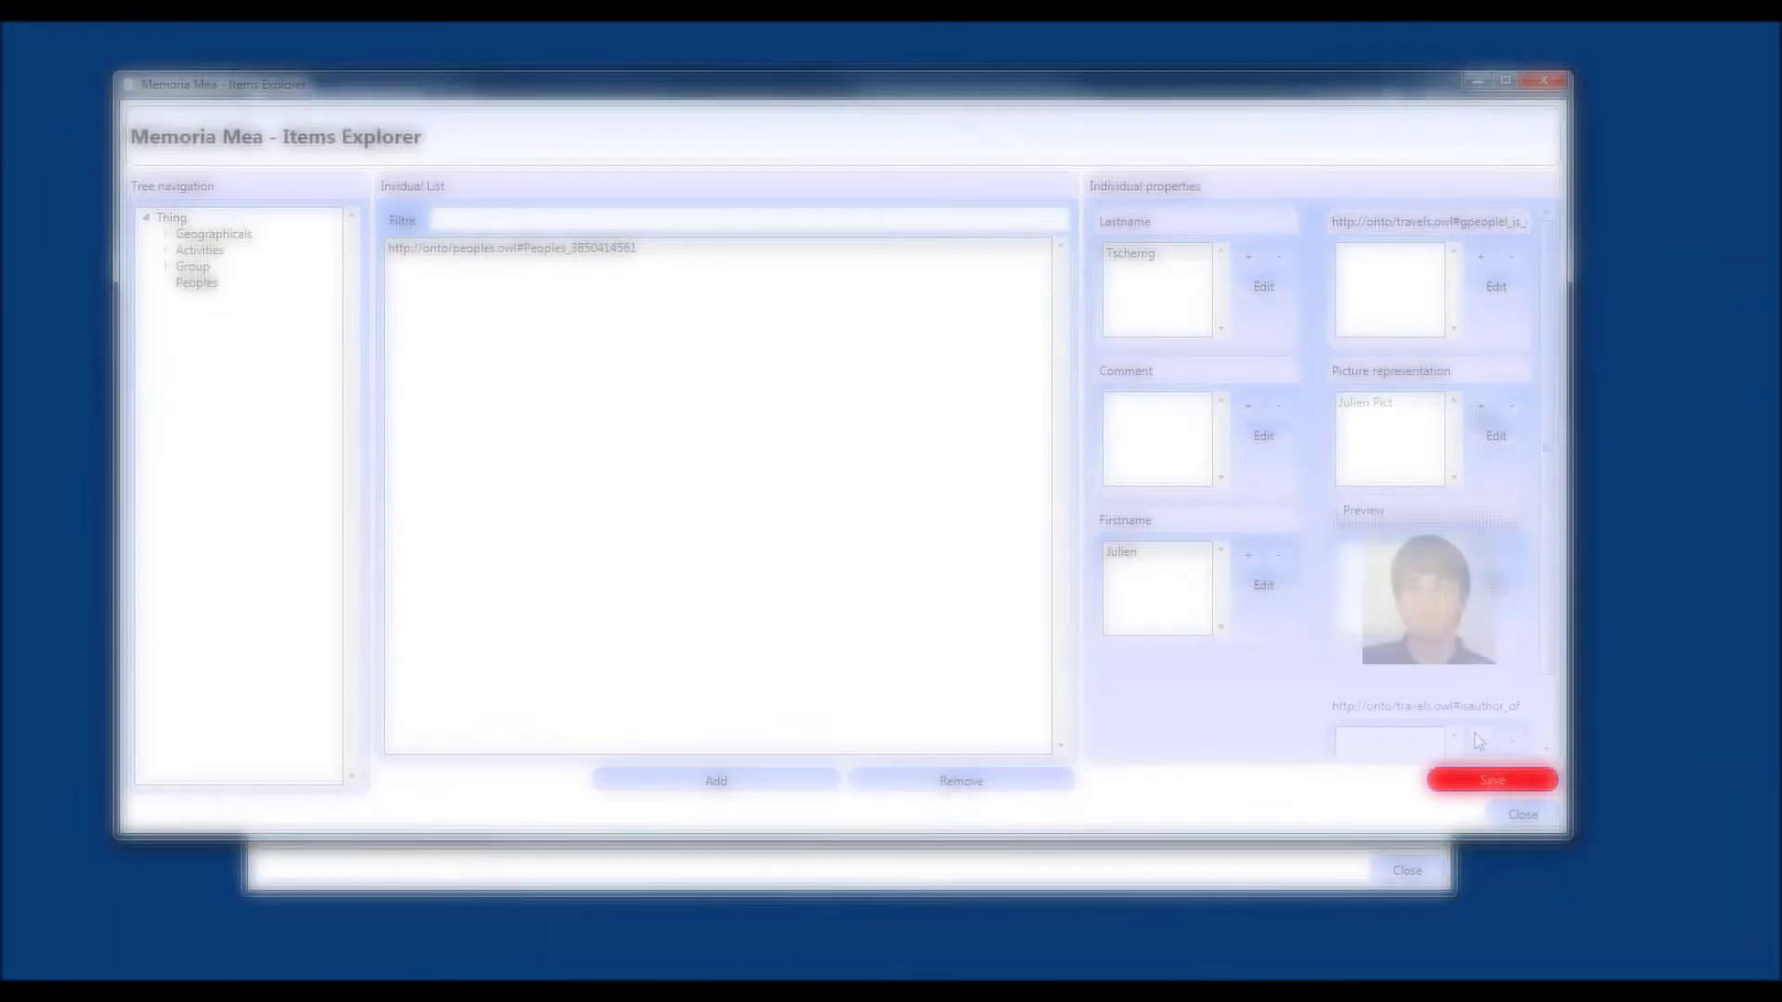
pyautogui.scroll(-3, 1485, 541)
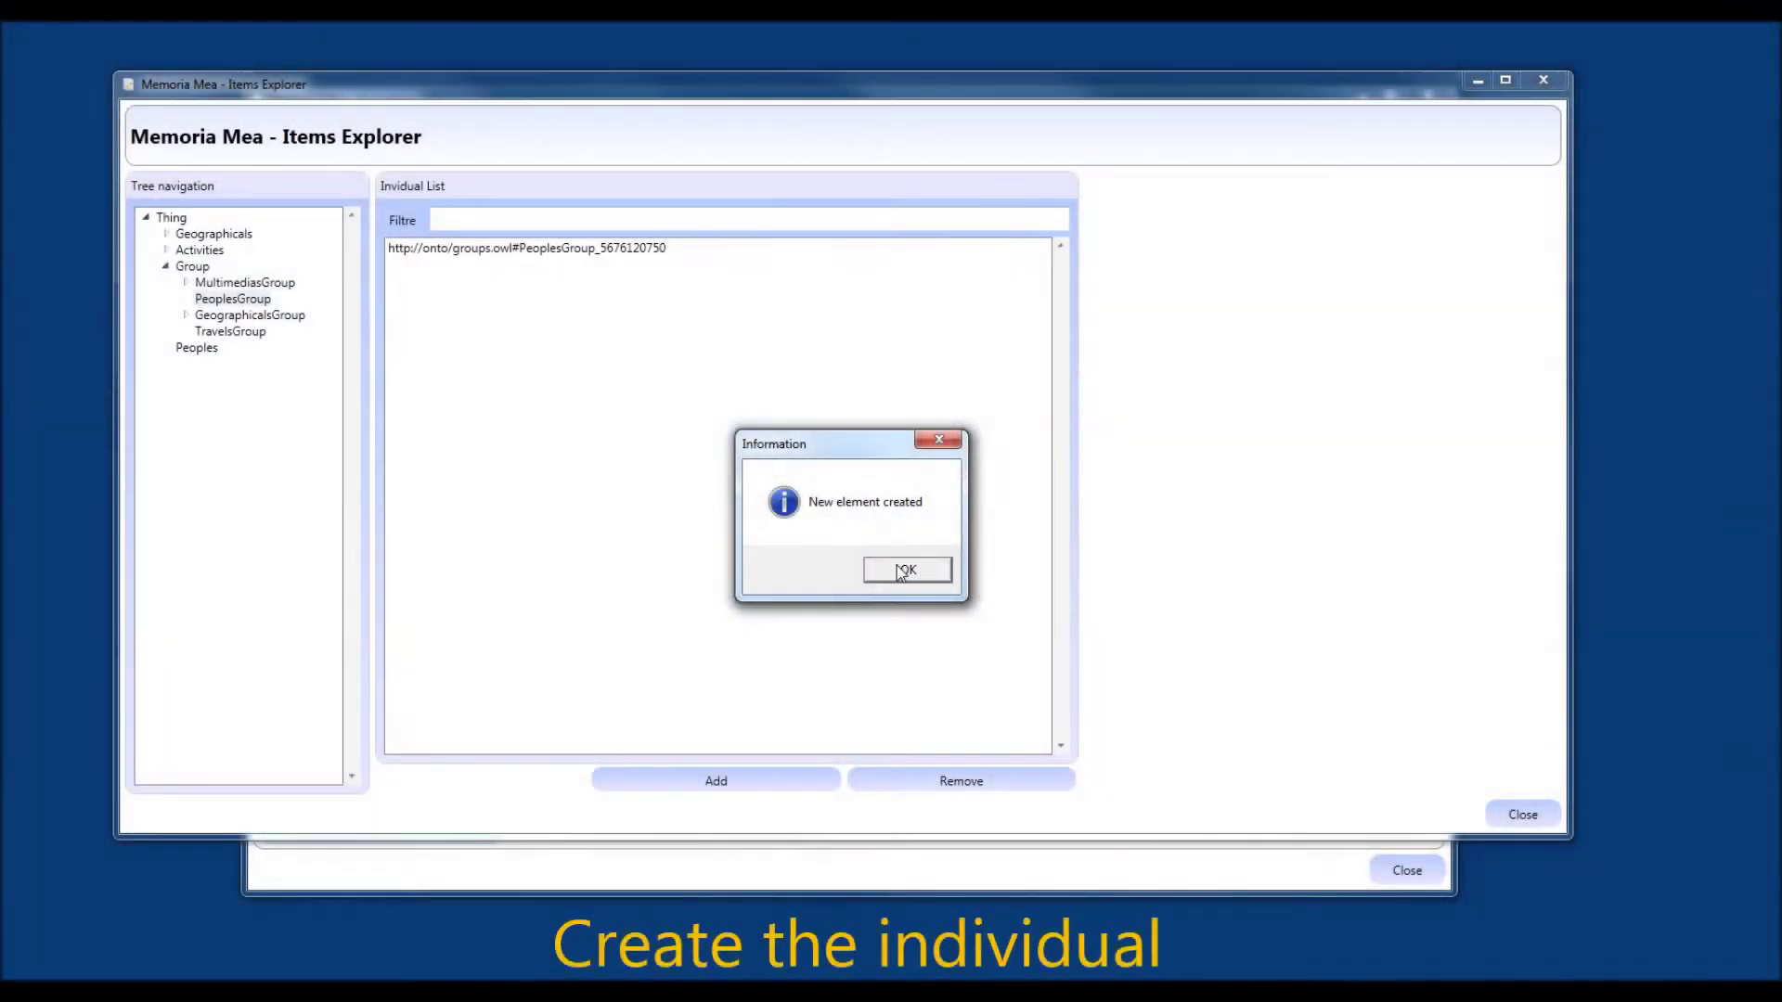
# Finish creating the new PeoplesGroup individual and set its name to PhD Student.
pyautogui.click(902, 571)
pyautogui.click(616, 253)
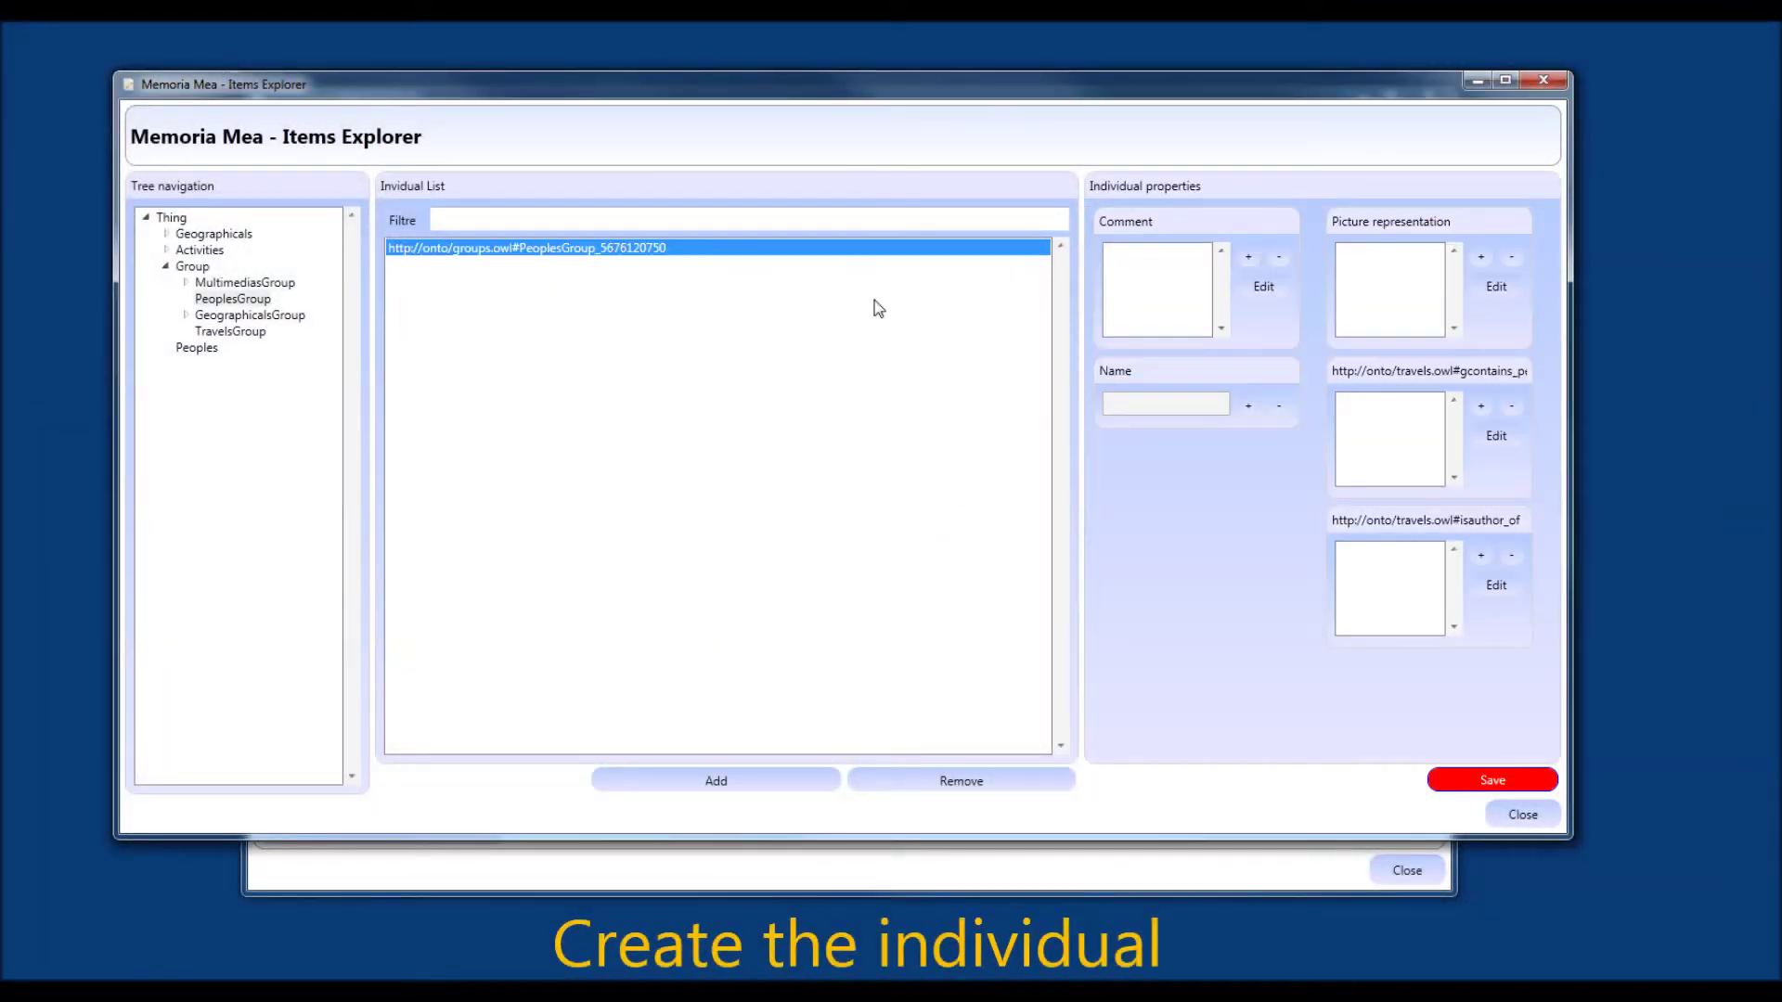
pyautogui.click(1207, 408)
pyautogui.write('PhD Student')
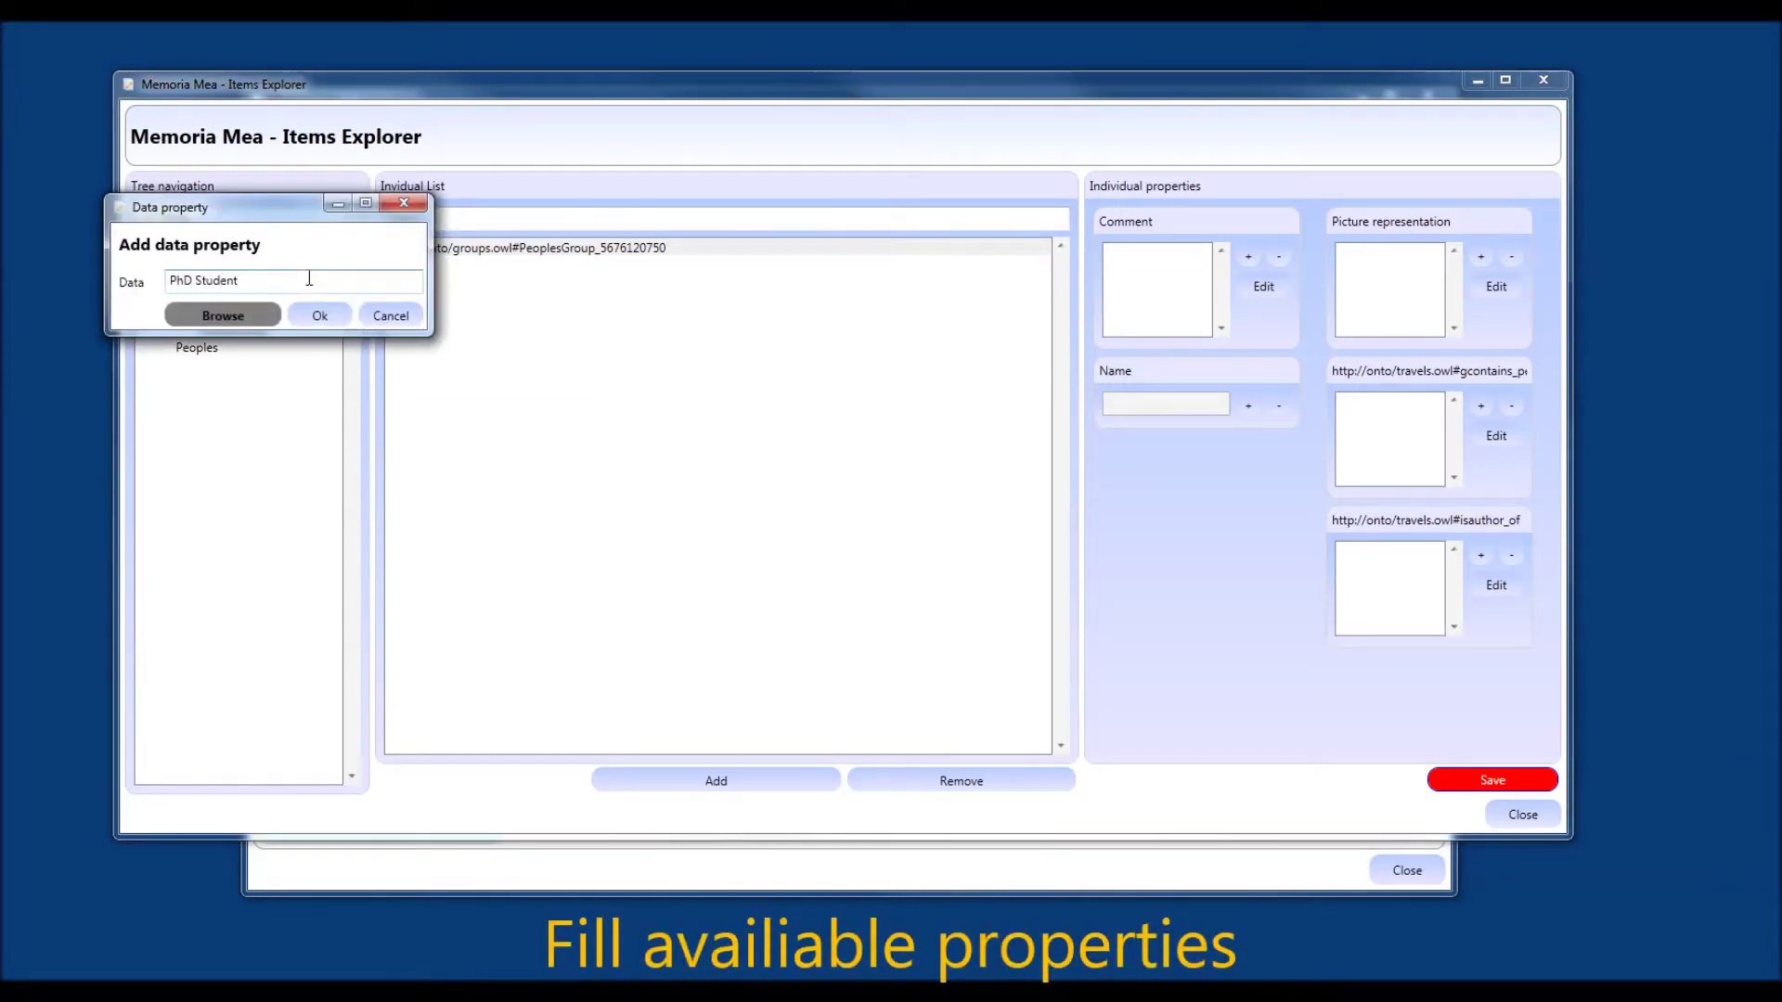
pyautogui.press('Return')
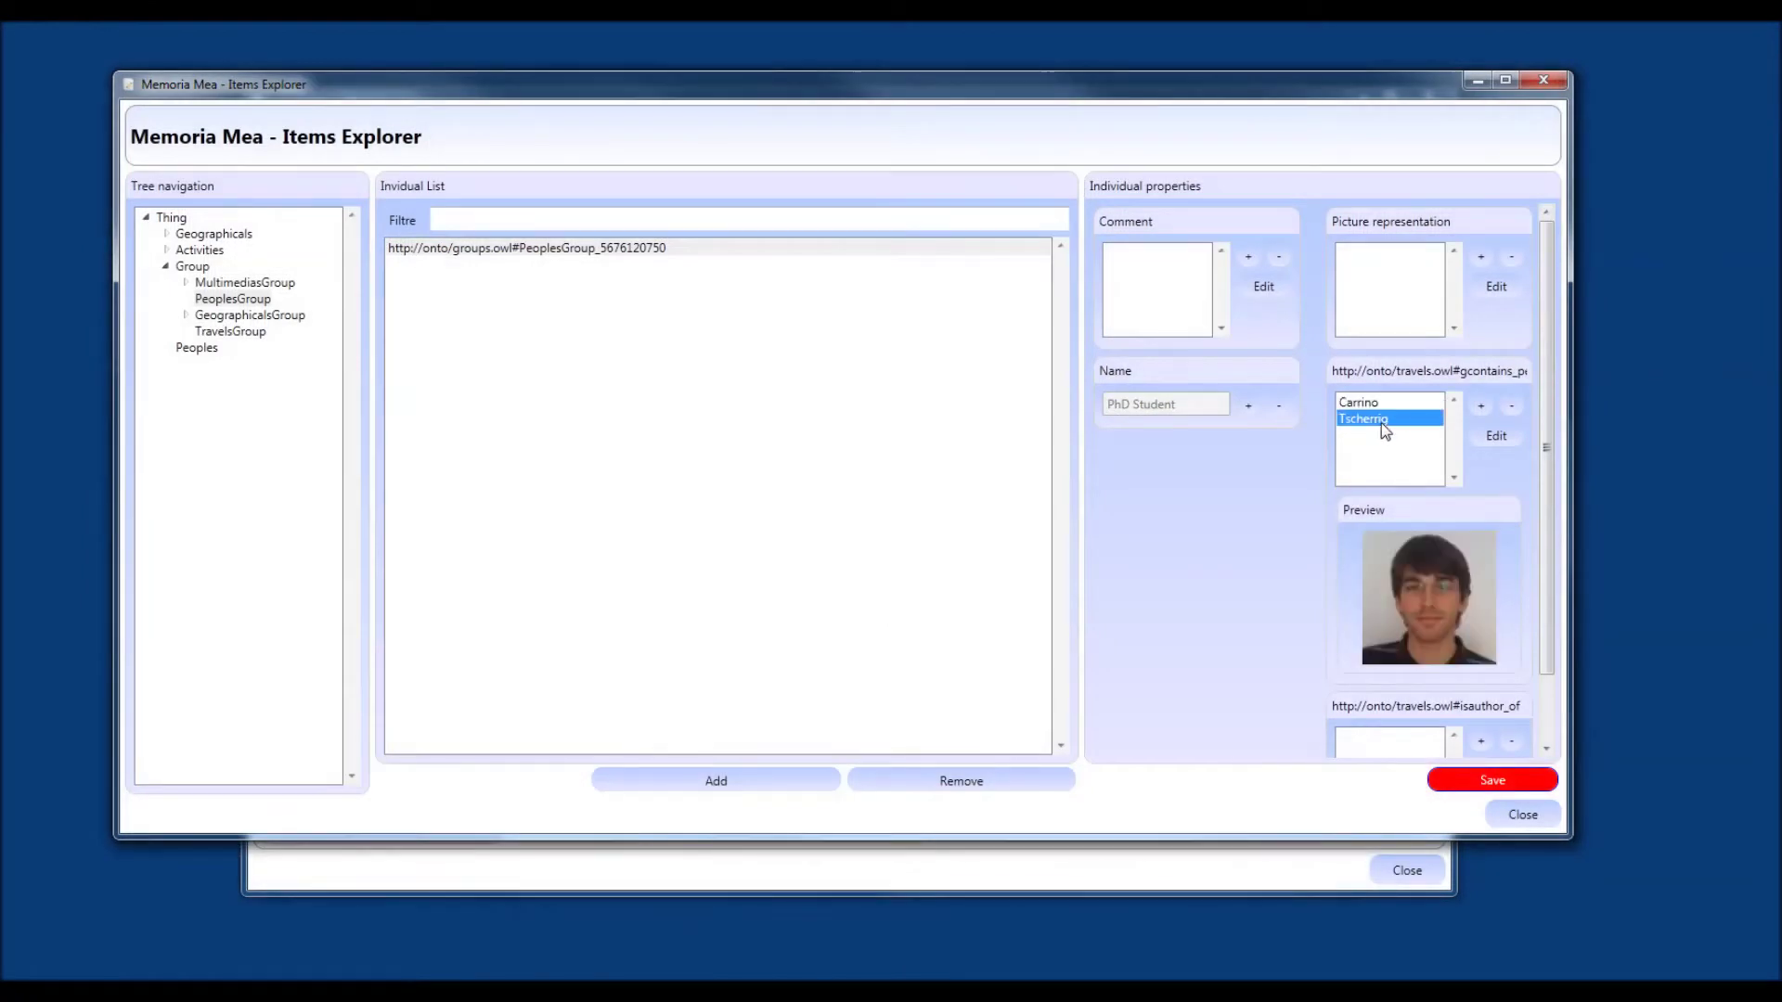
pyautogui.moveTo(1548, 479); pyautogui.dragTo(1572, 561)
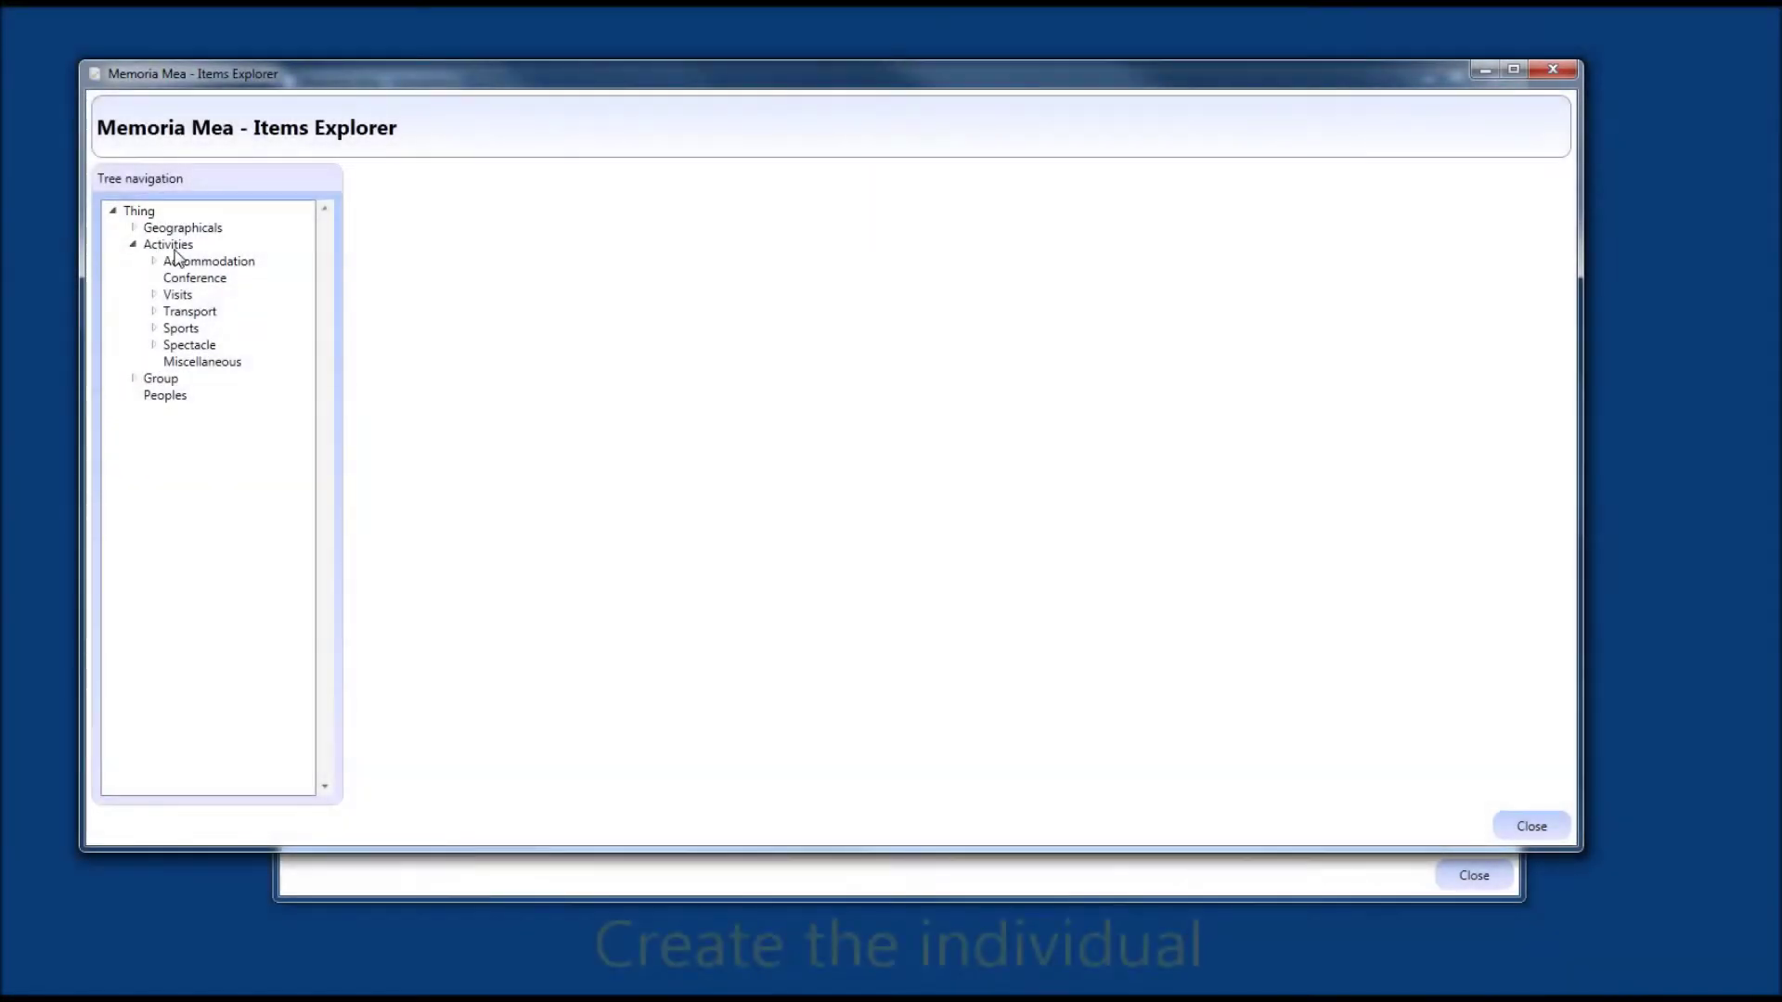
# Create a new individual in the Visits category of Activities.
pyautogui.click(175, 248)
pyautogui.doubleClick(177, 295)
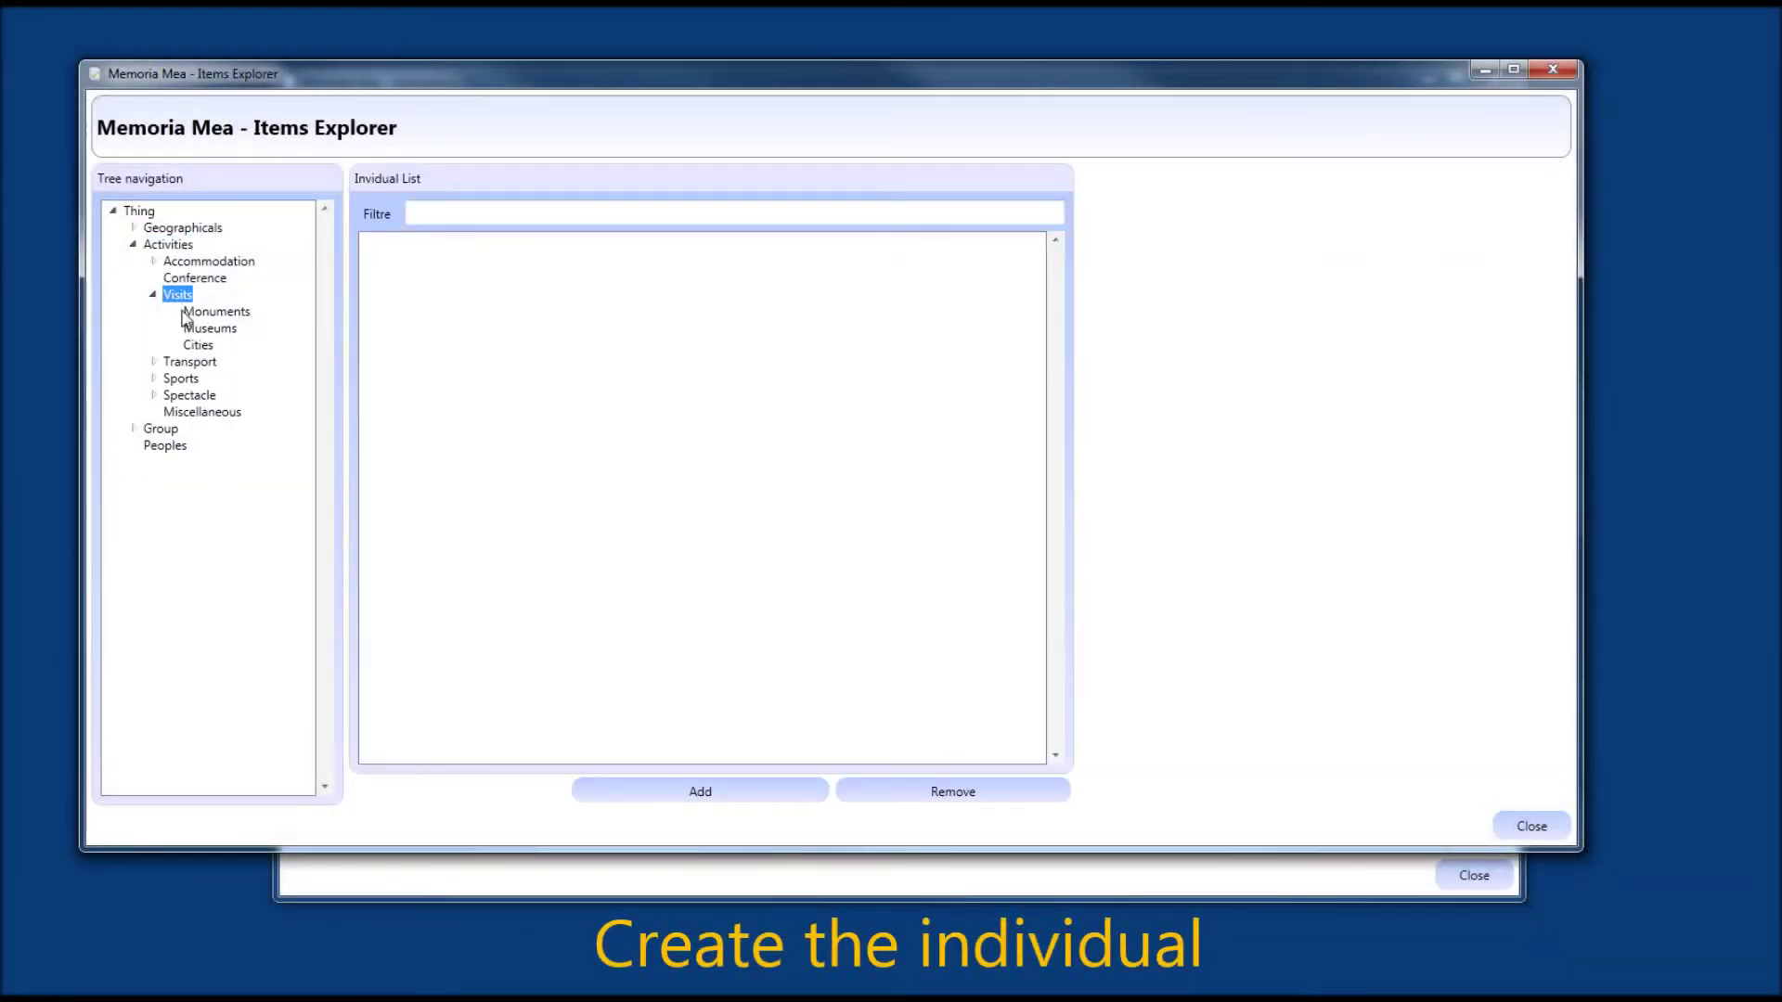
pyautogui.click(698, 791)
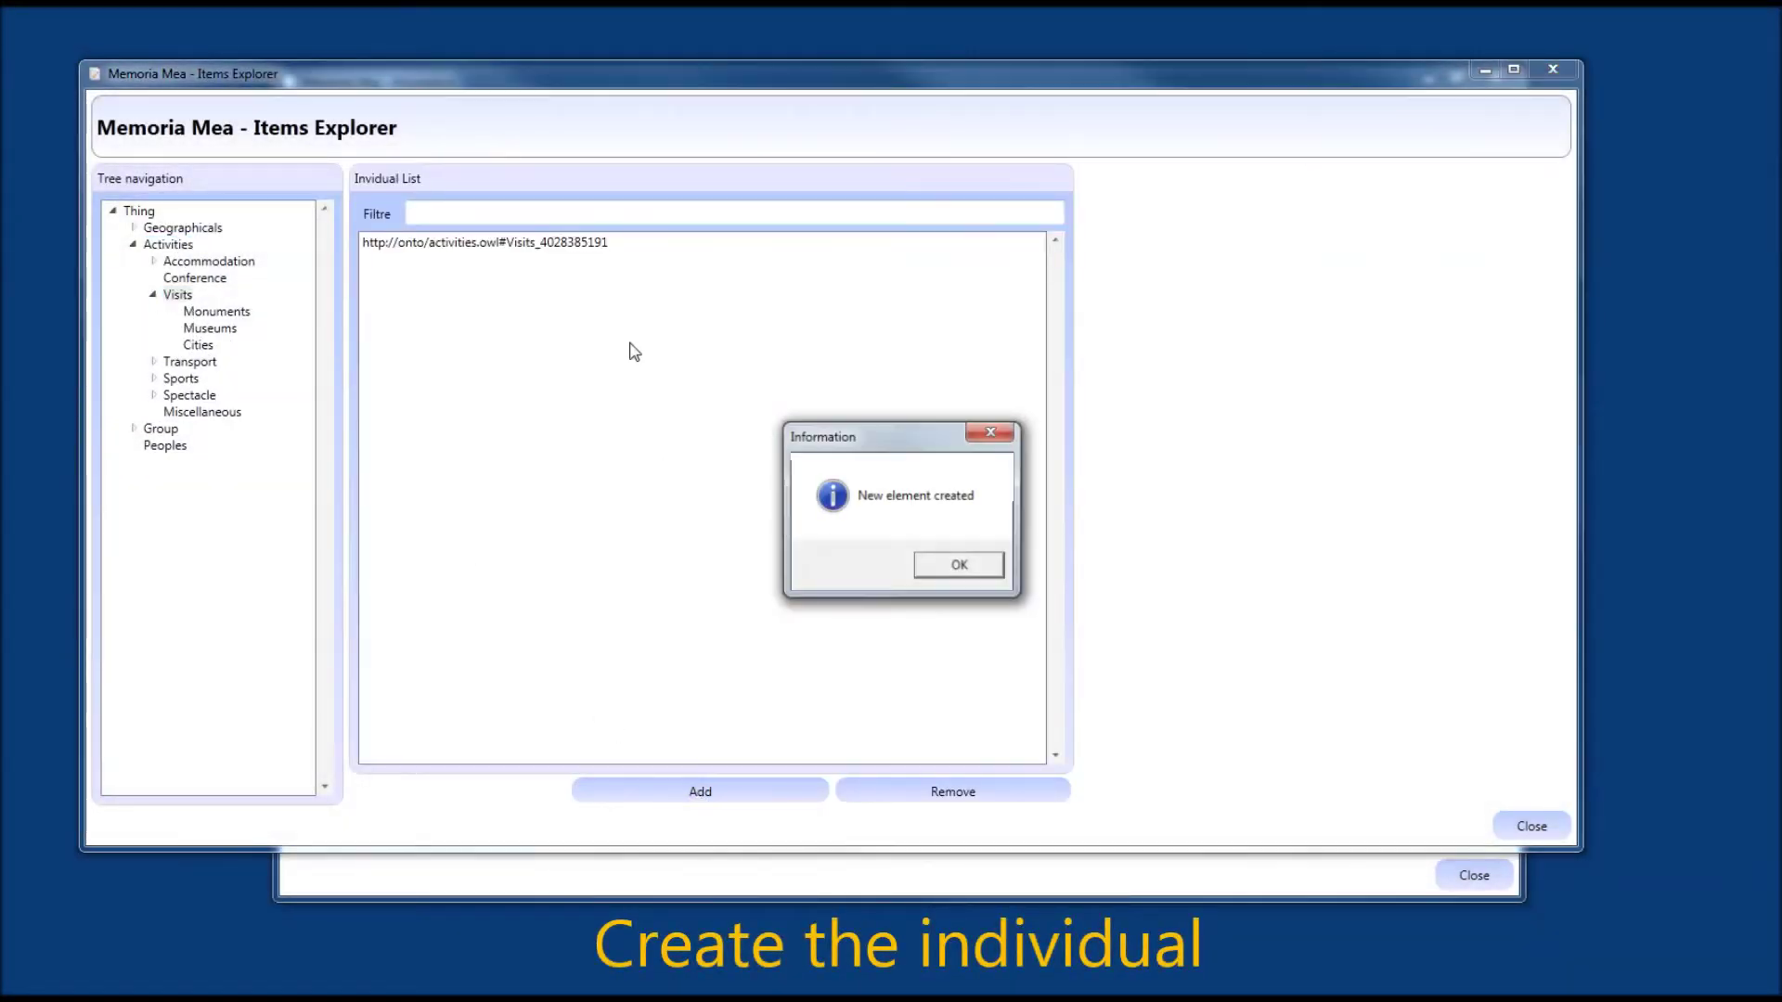
pyautogui.click(940, 560)
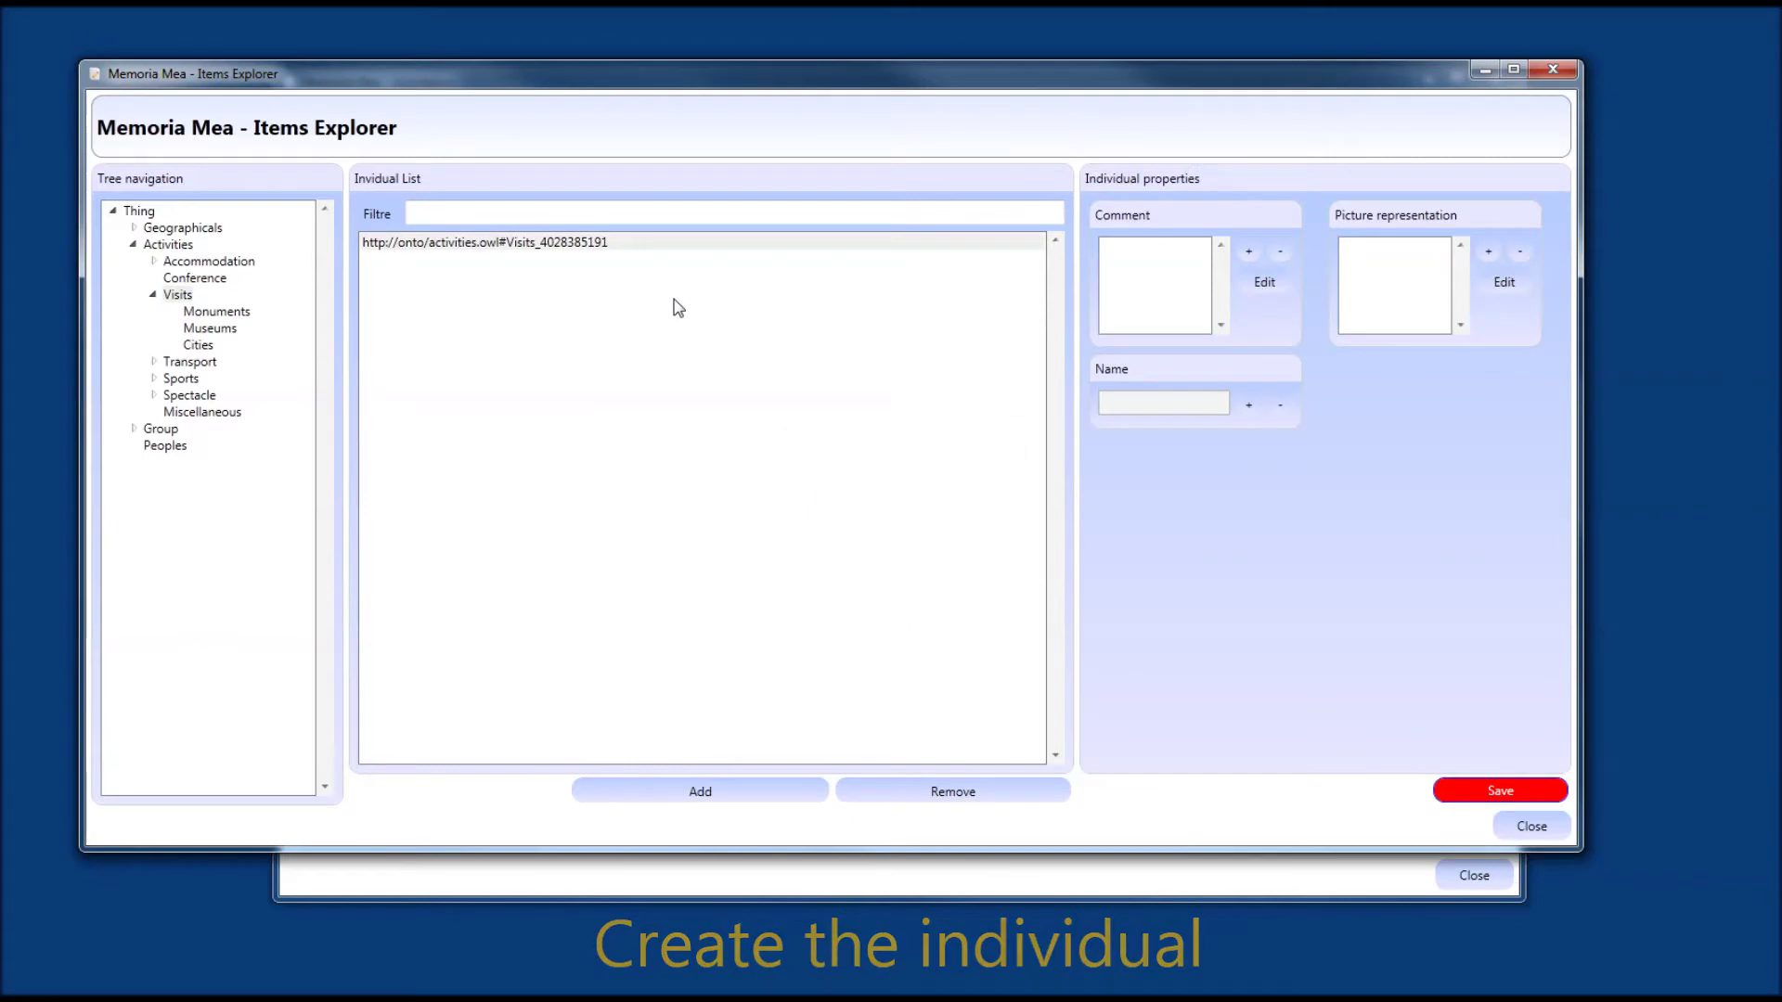
# Set the new Visits individual's name to Visit and save it.
pyautogui.click(1247, 406)
pyautogui.click(138, 164)
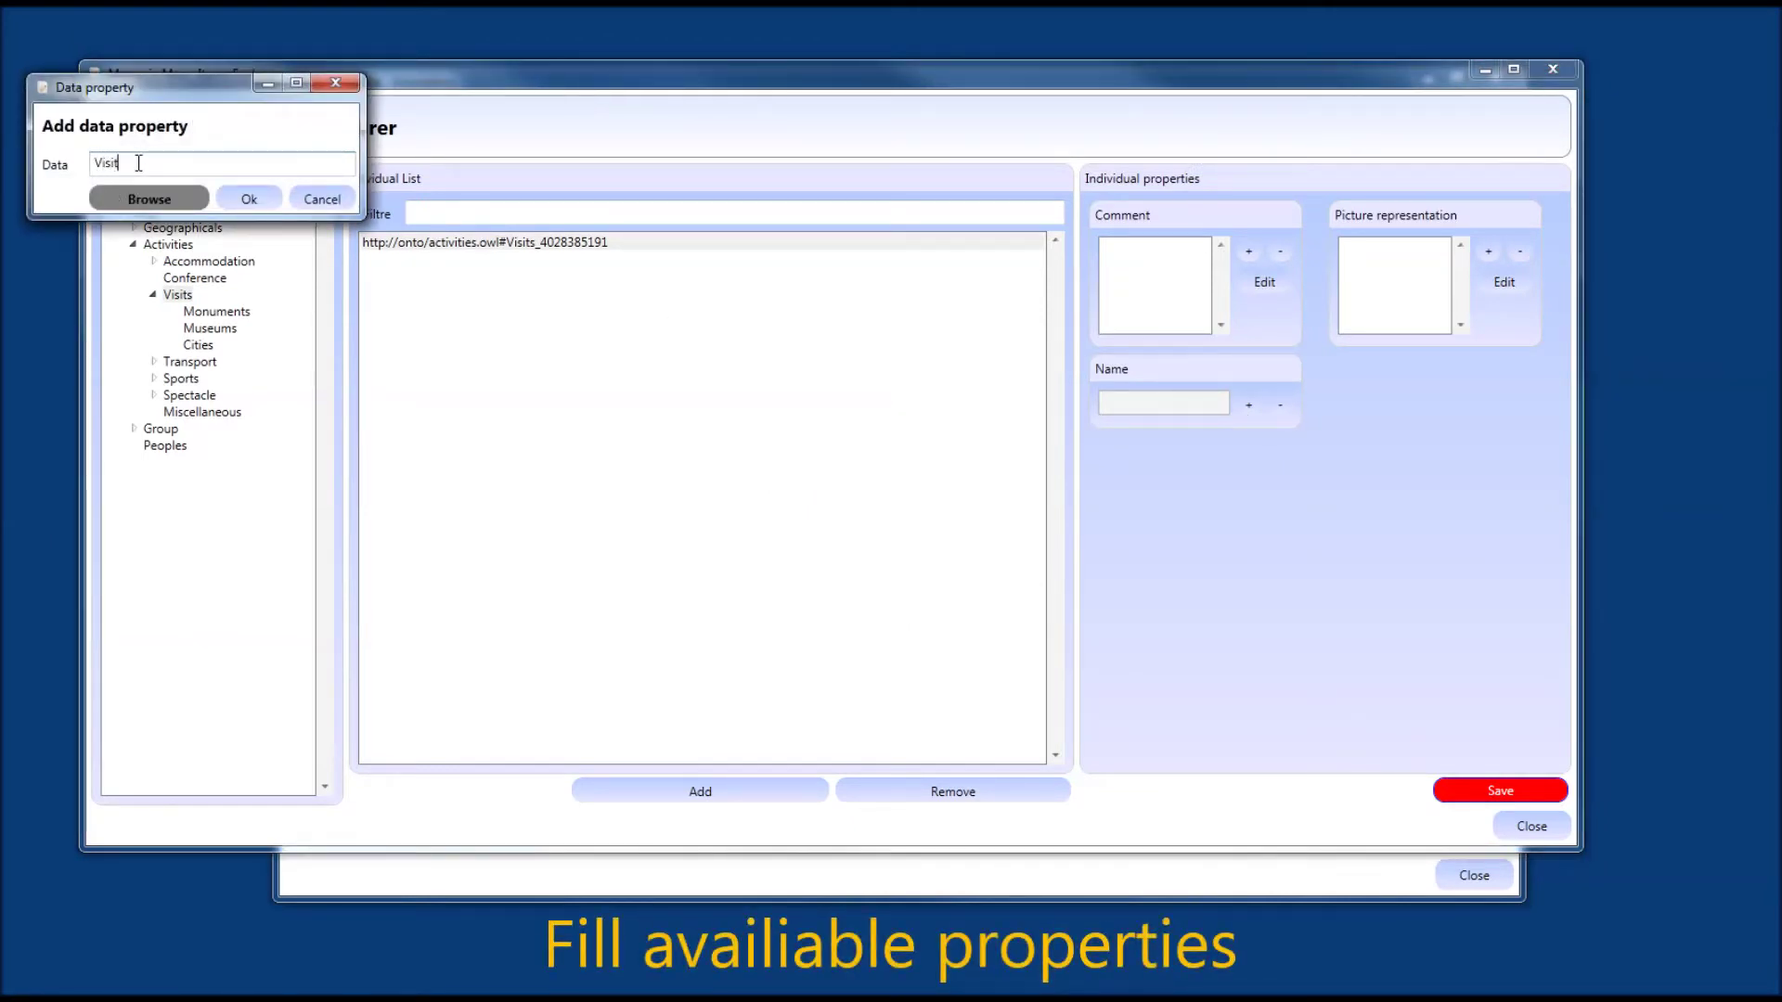
pyautogui.press('Return')
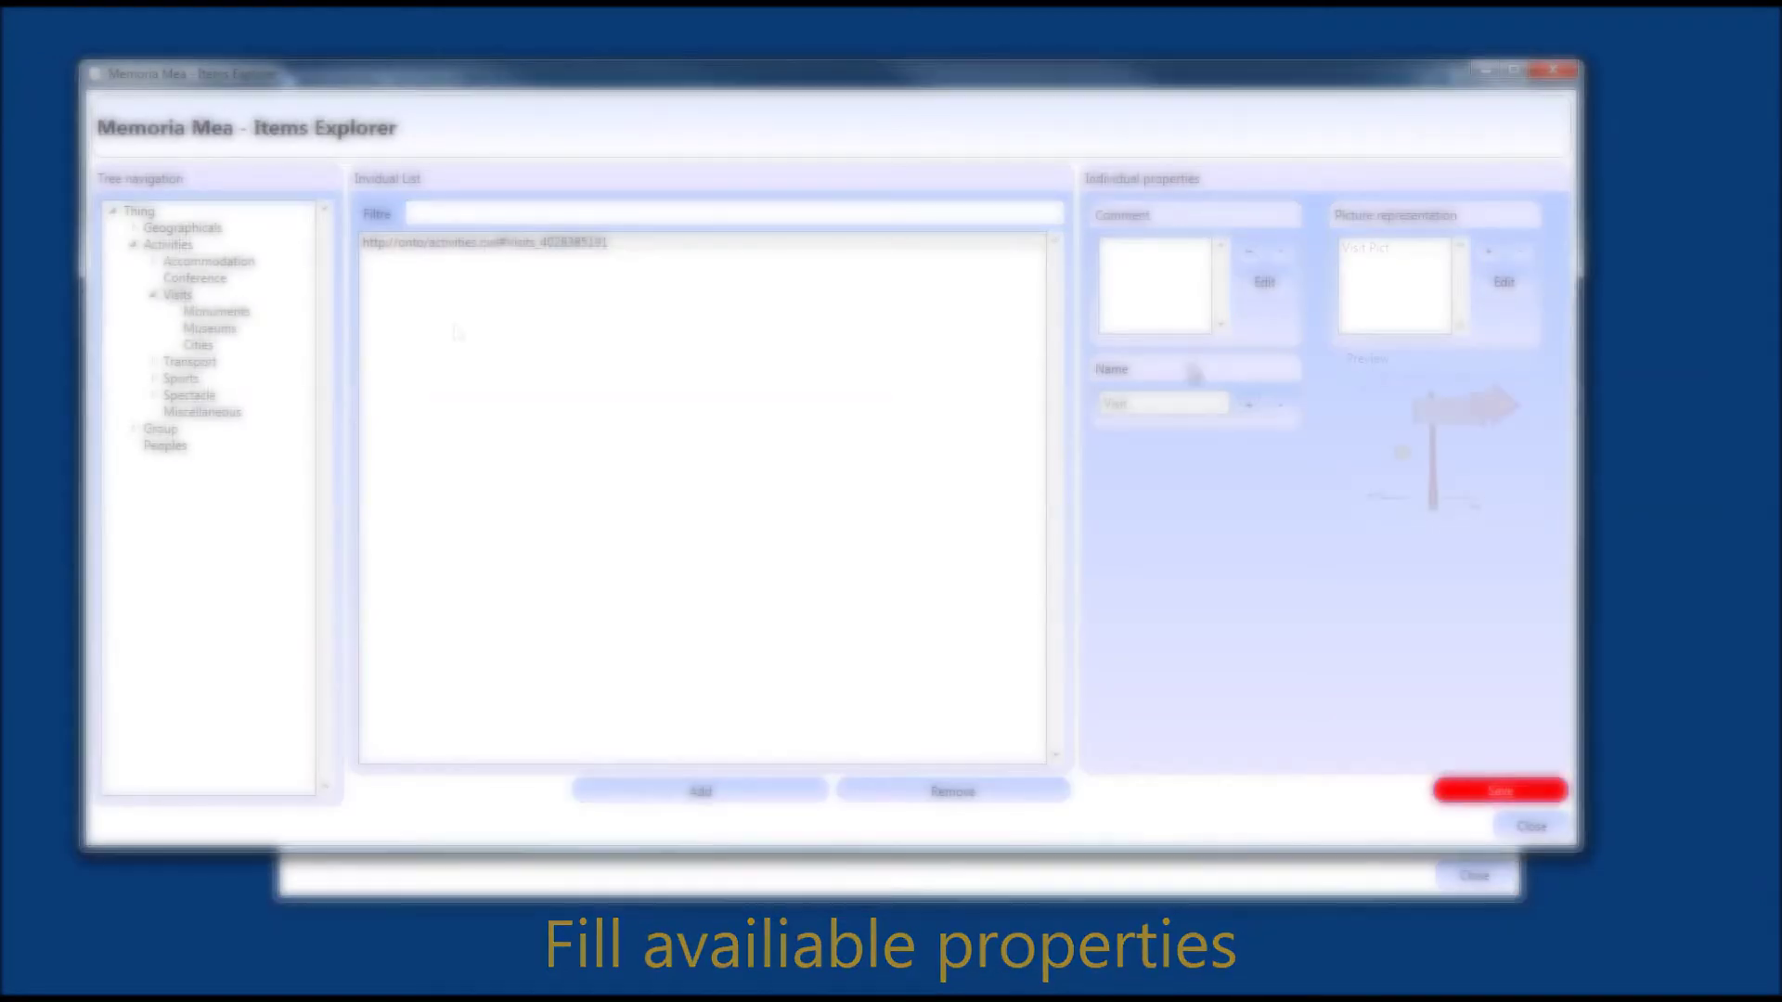
pyautogui.click(1501, 790)
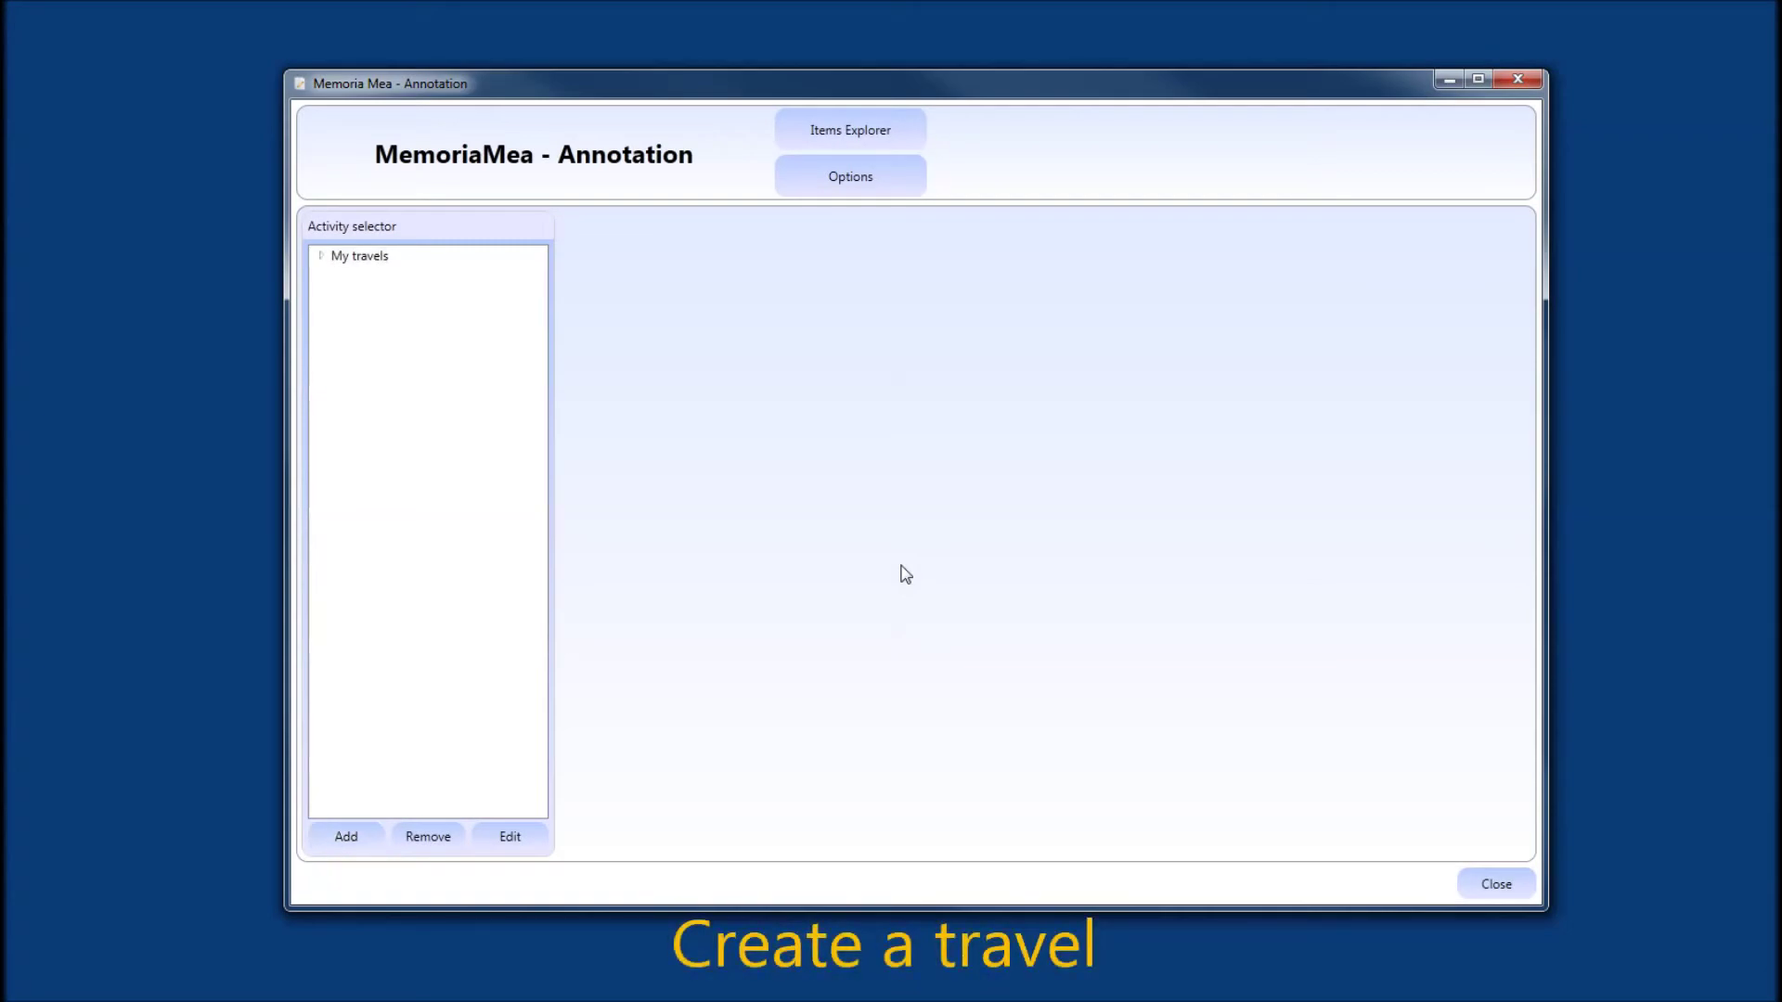
# Edit the New travel entry under My travels and set its name to Suisse 2012.
pyautogui.click(320, 256)
pyautogui.click(376, 274)
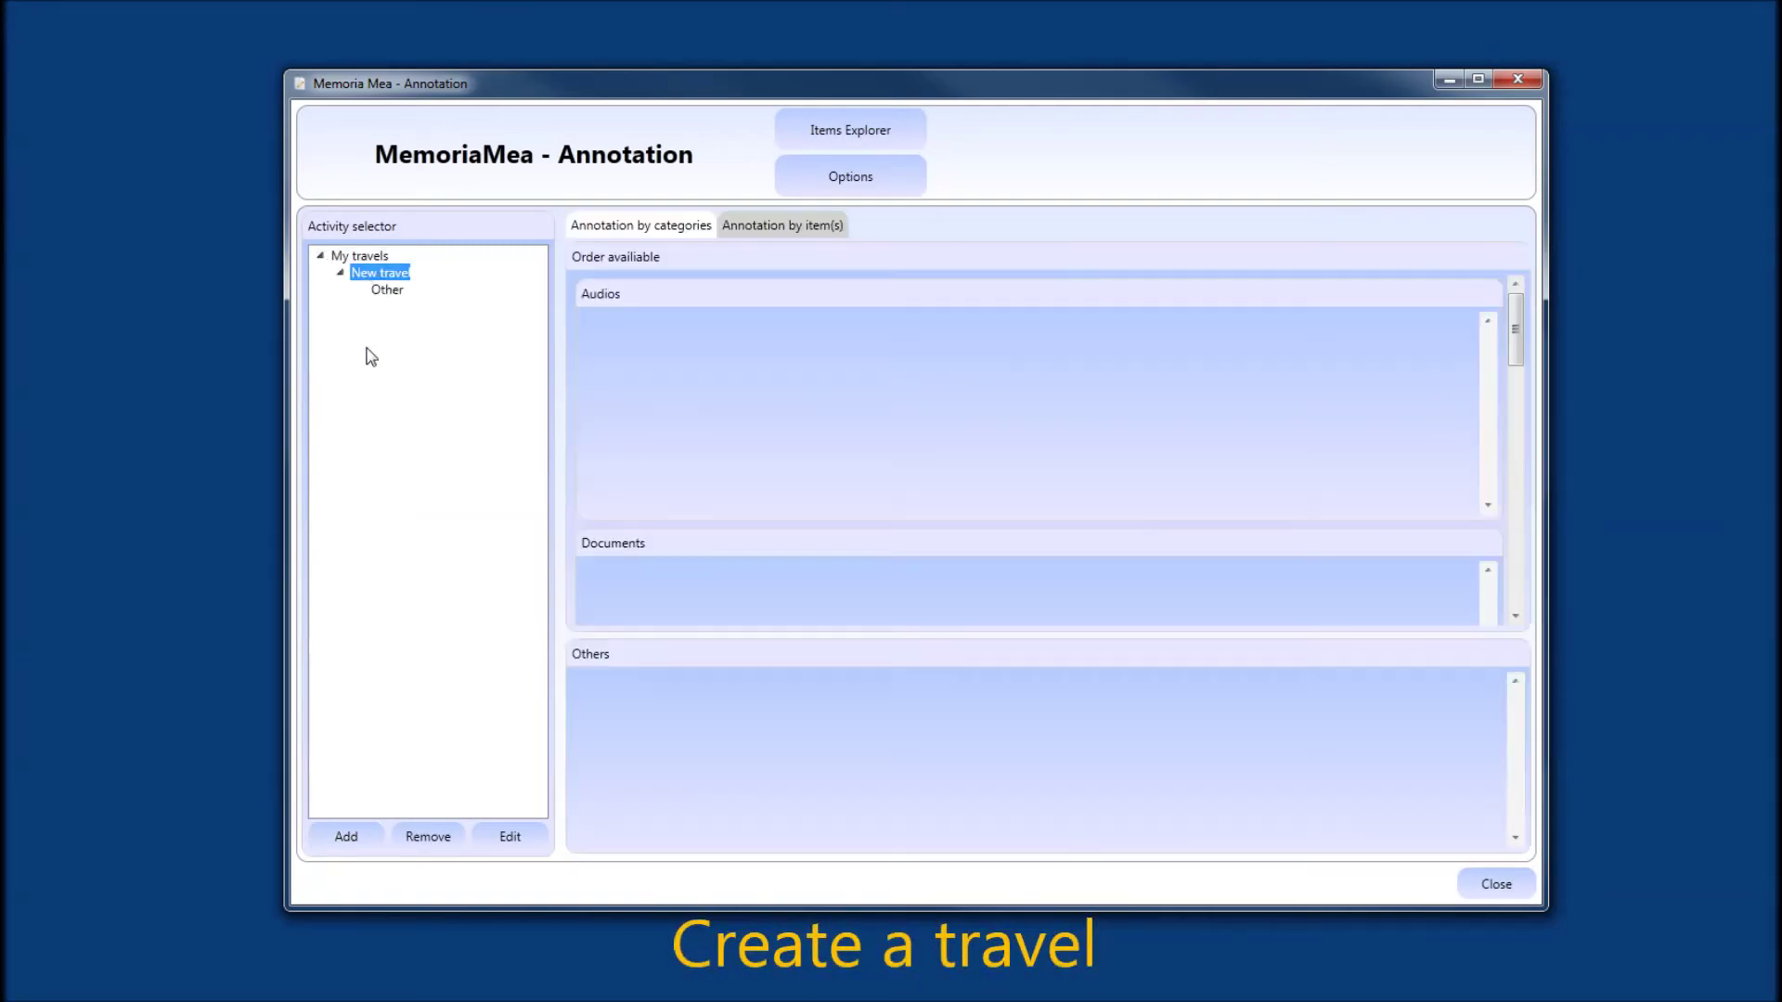
pyautogui.click(486, 835)
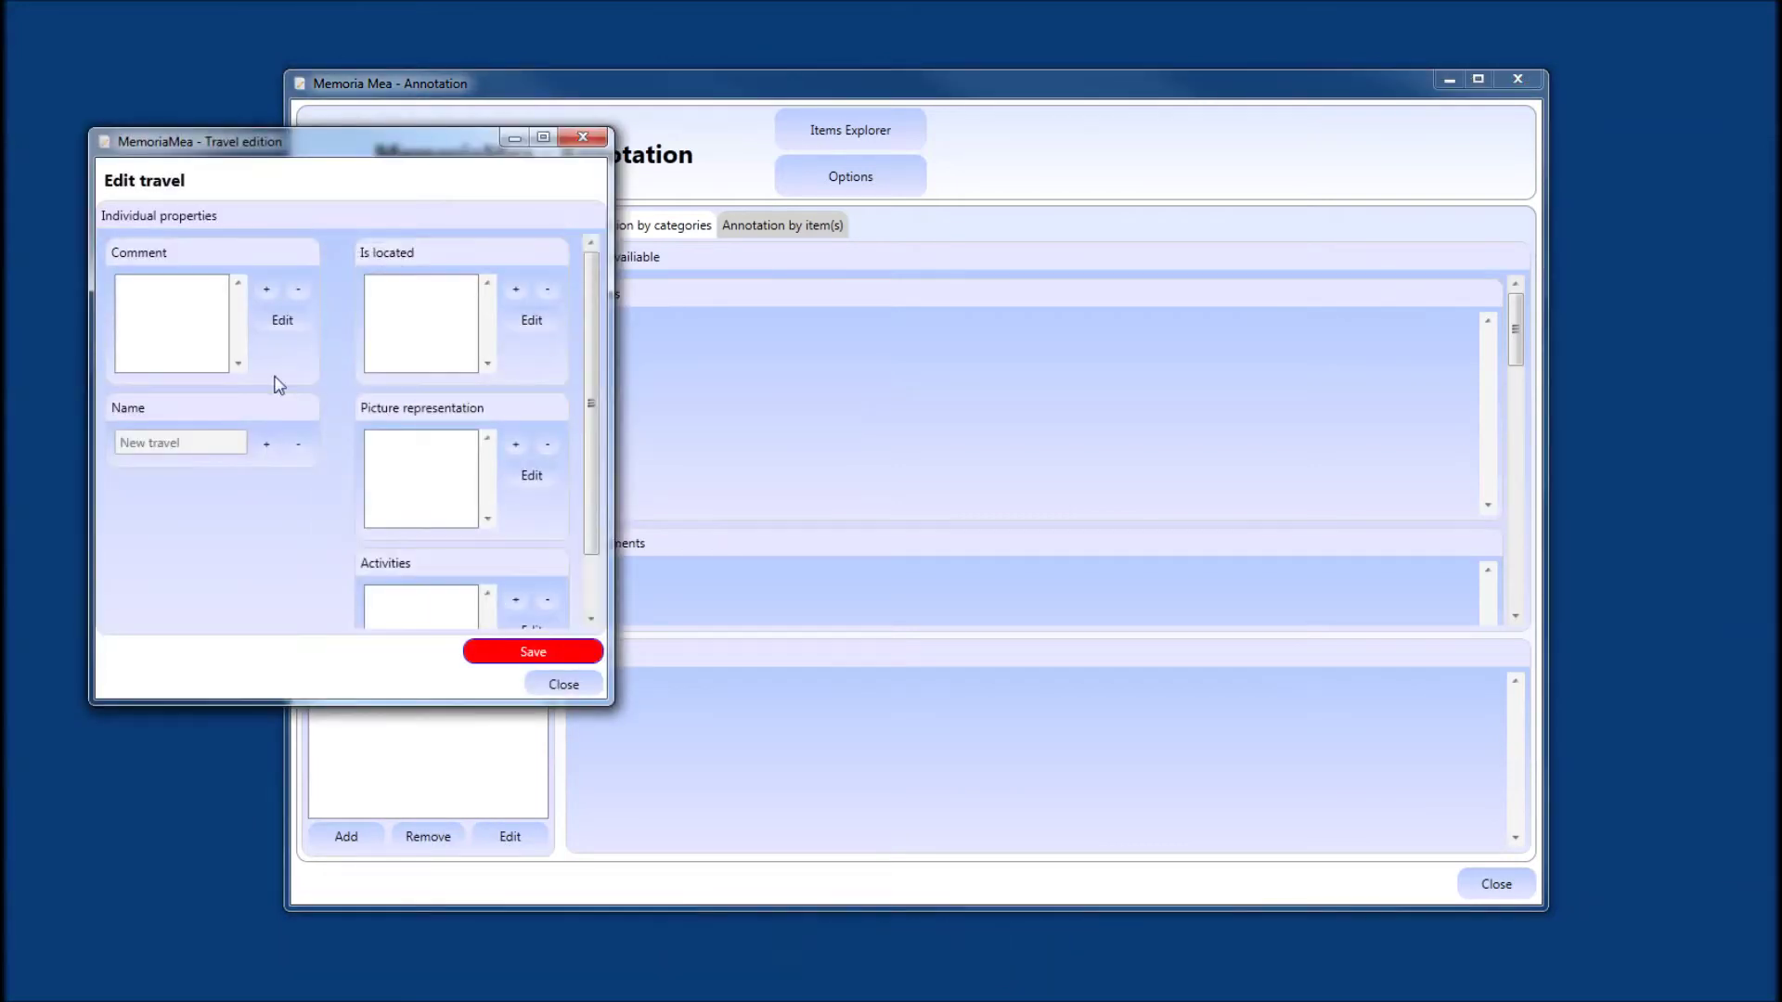
pyautogui.click(267, 445)
pyautogui.click(275, 246)
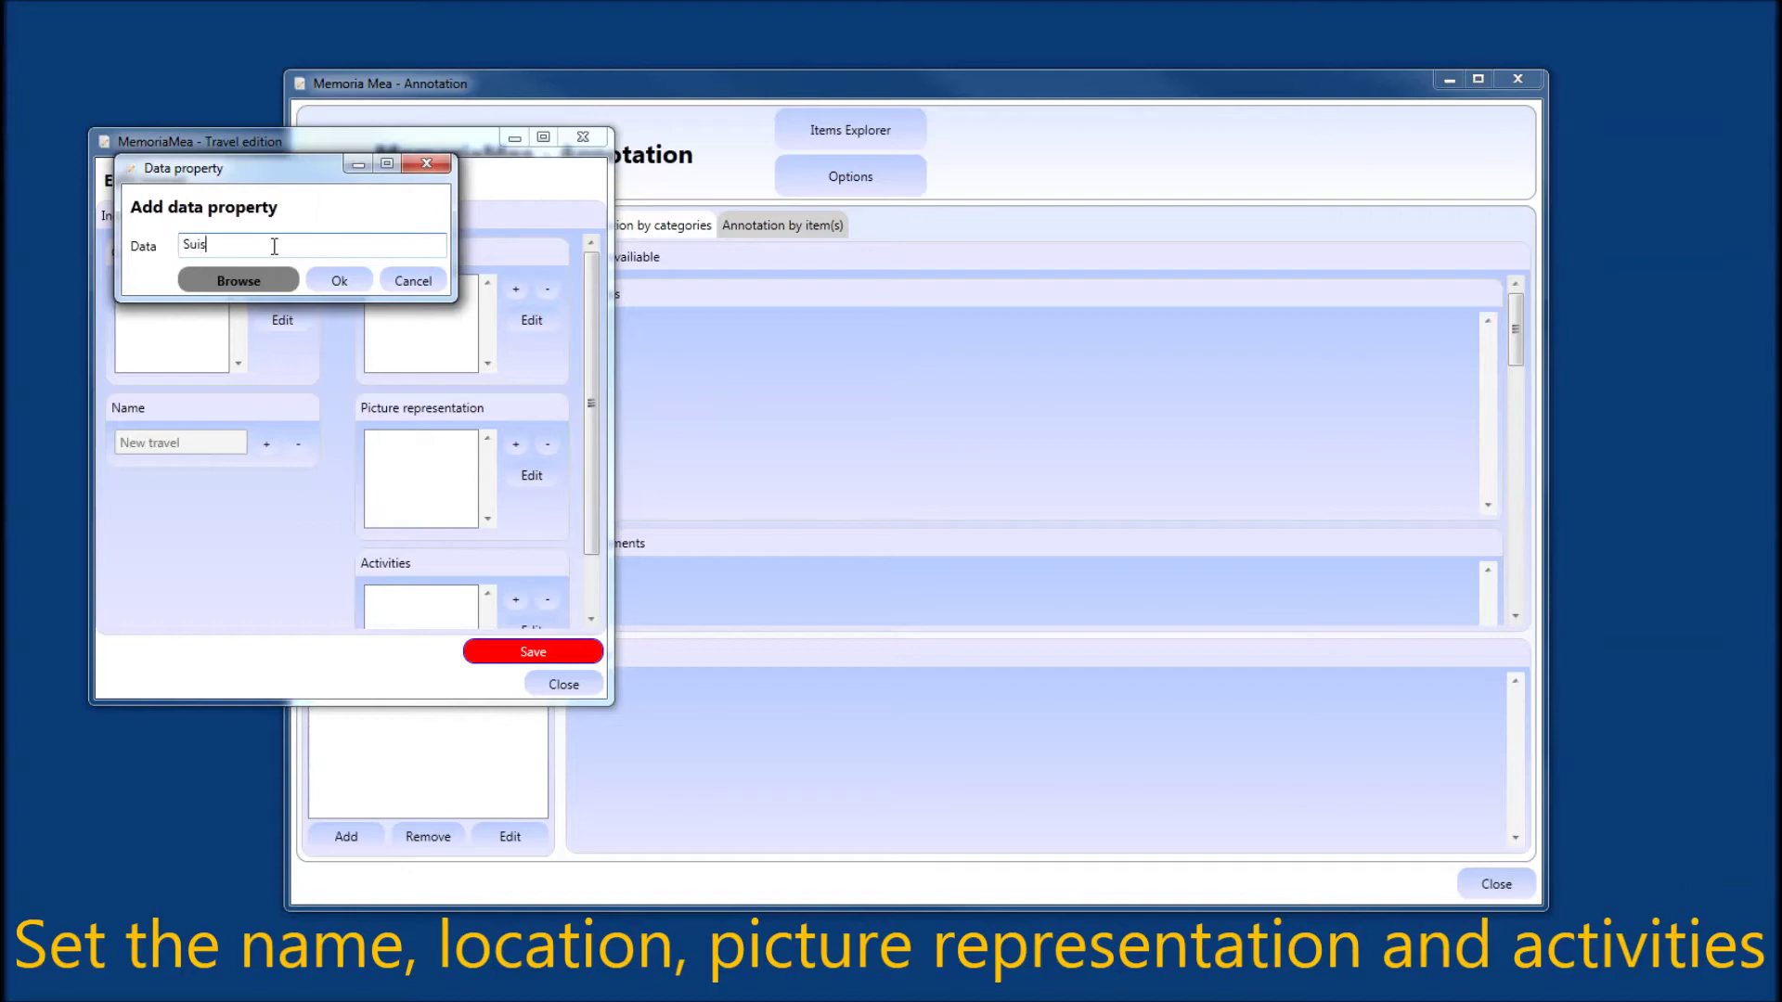
pyautogui.write('Suisse 2012')
pyautogui.press('Return')
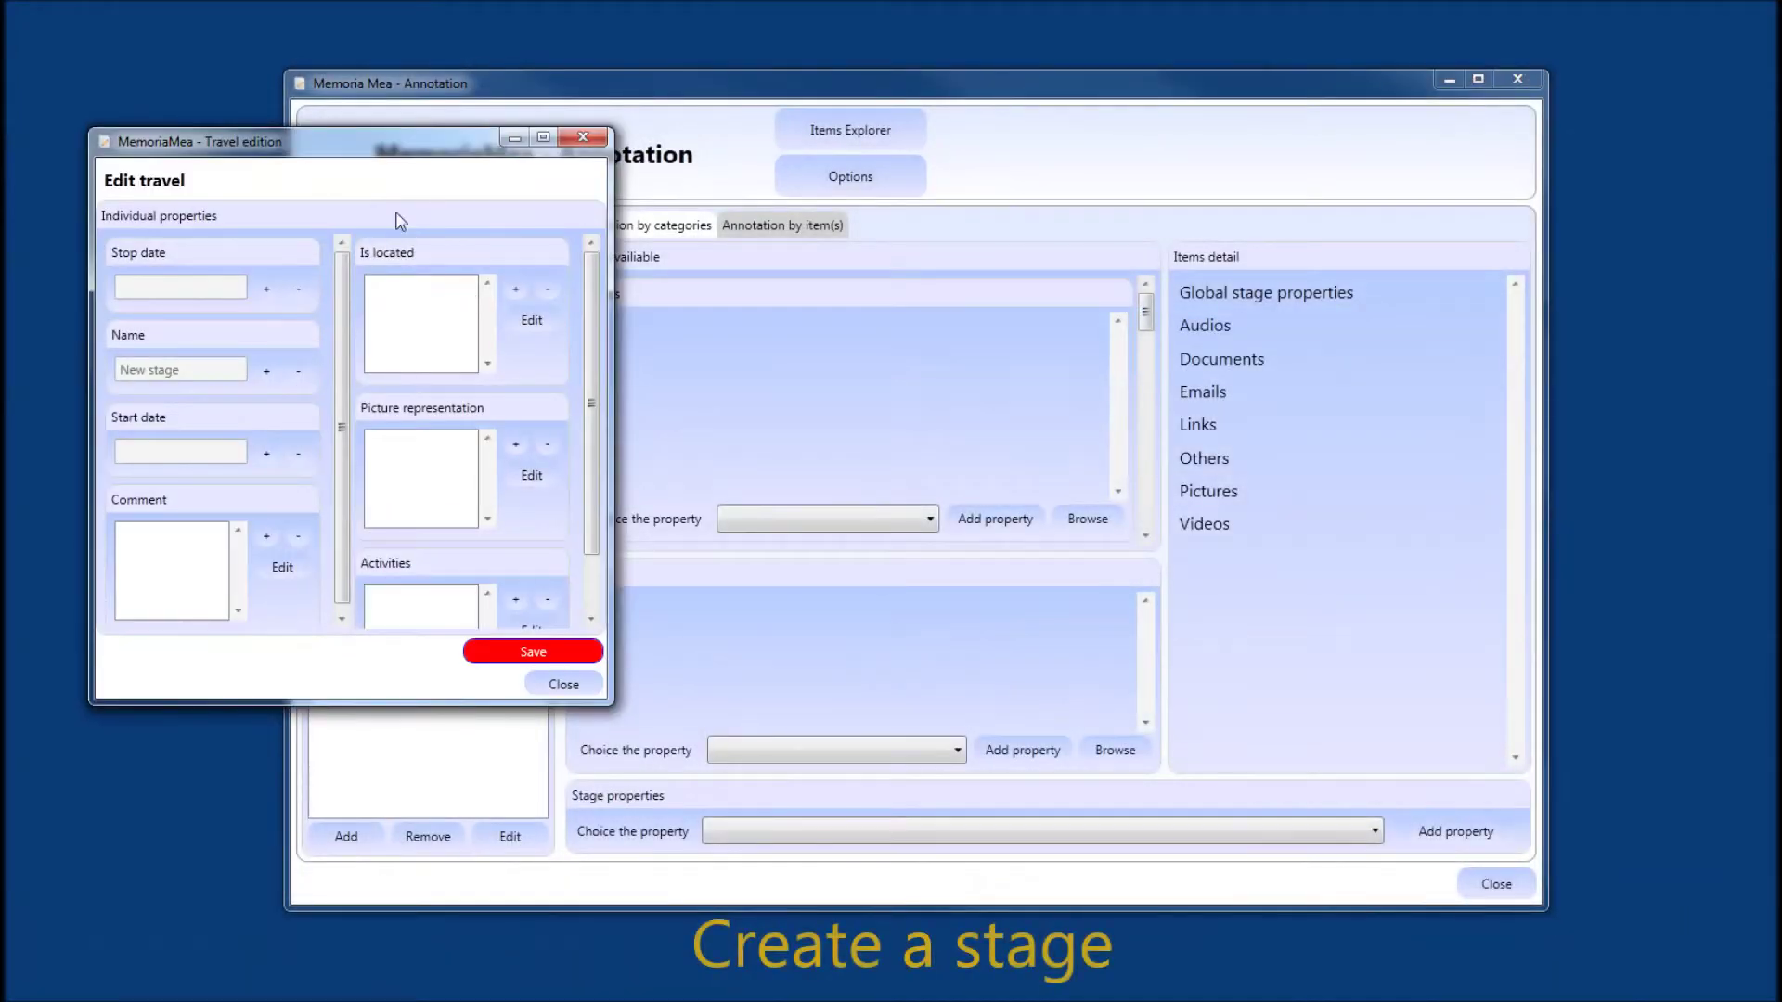
# Set the new stage's name to Cruise on Lake Geneva.
pyautogui.click(267, 371)
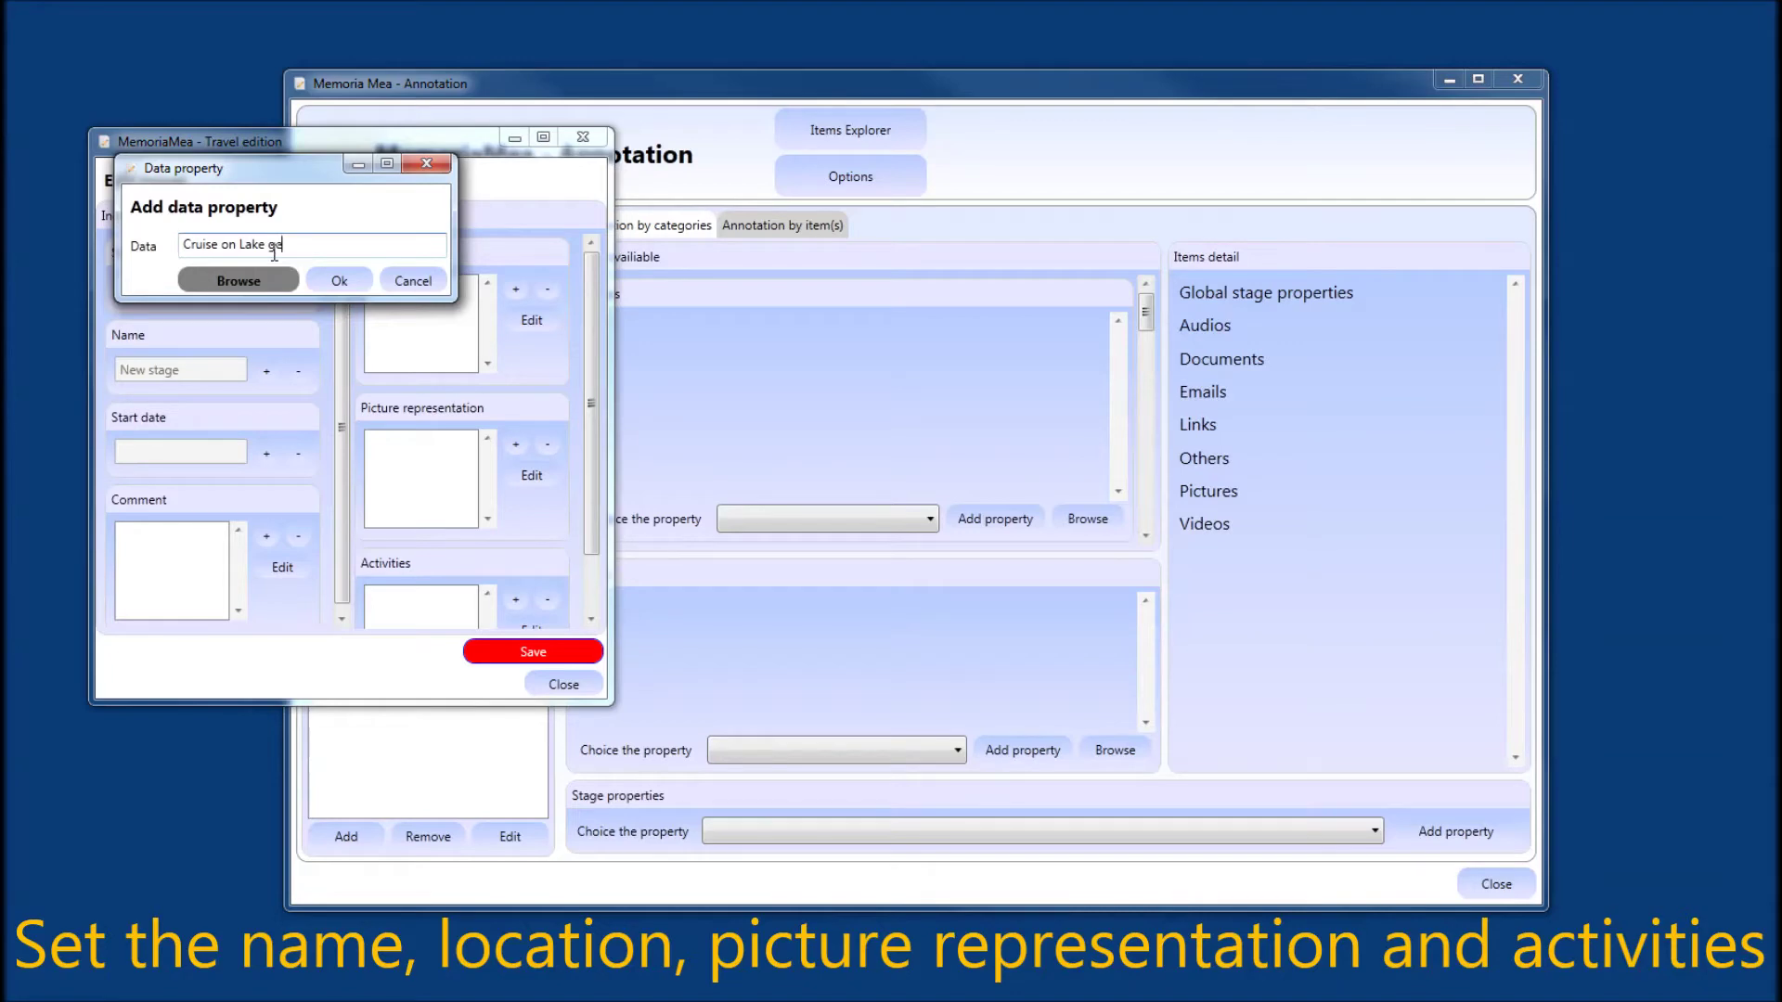
pyautogui.press('BackSpace')
pyautogui.press('BackSpace')
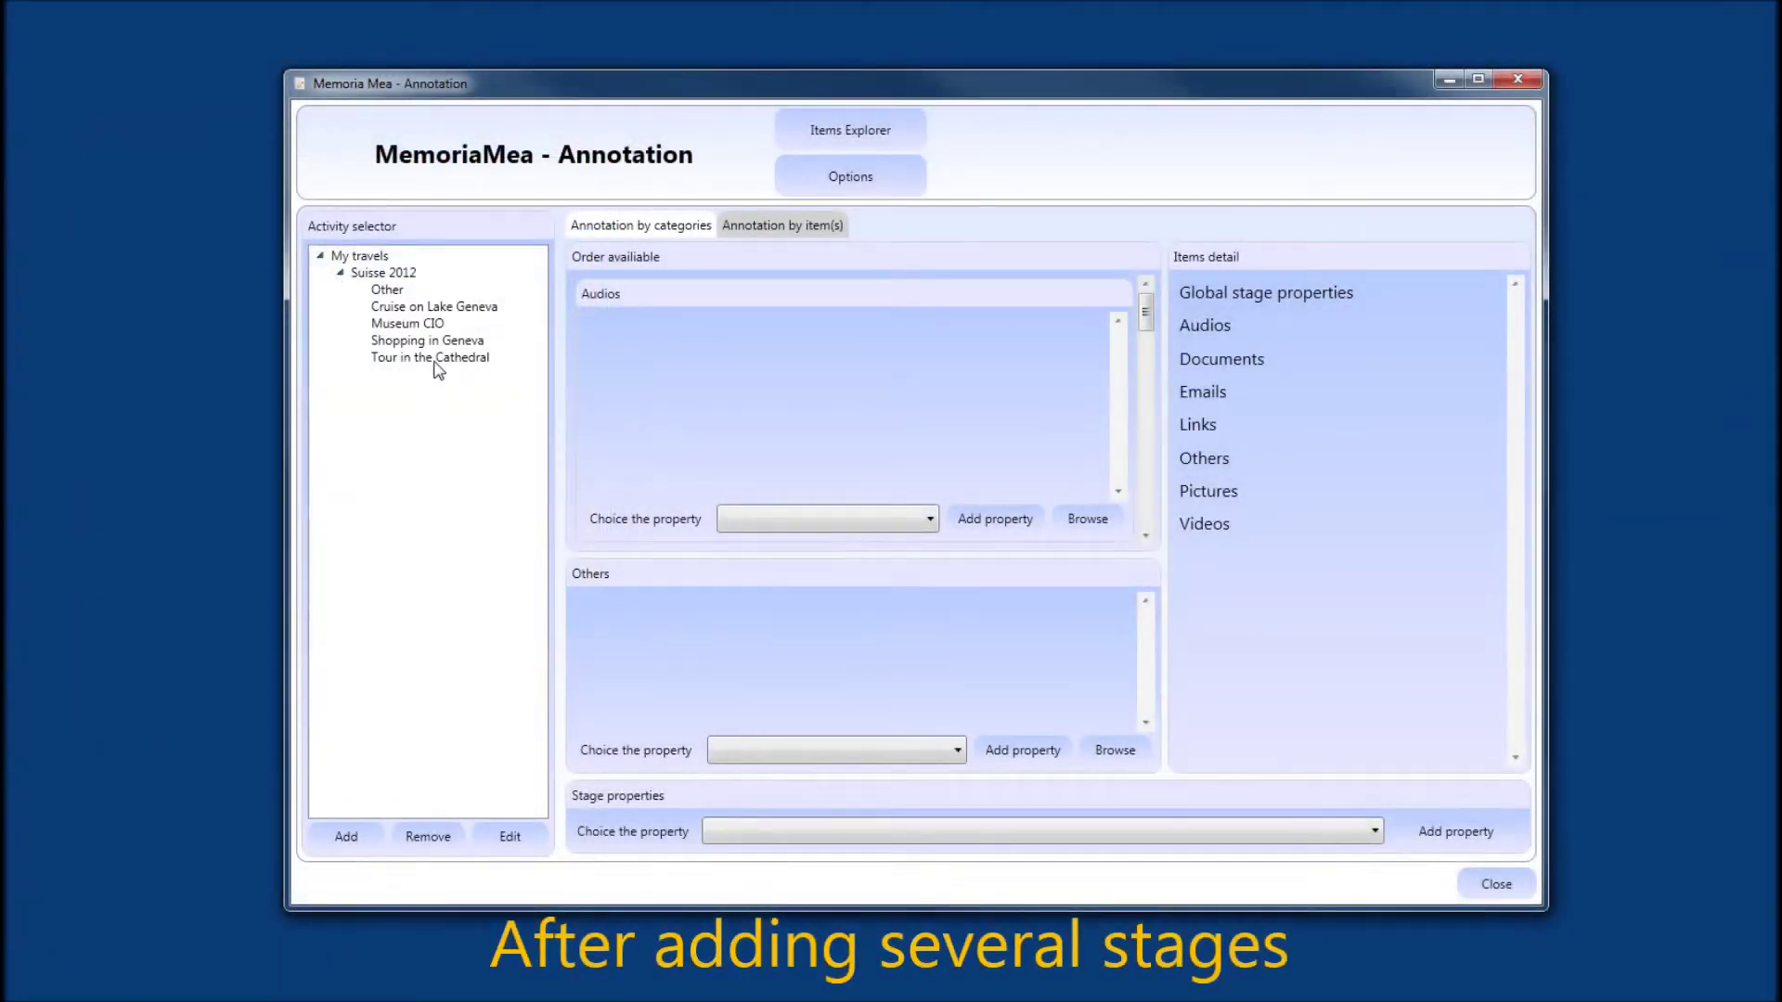
# Look through the Suisse 2012 travel and its stages one by one.
pyautogui.click(406, 289)
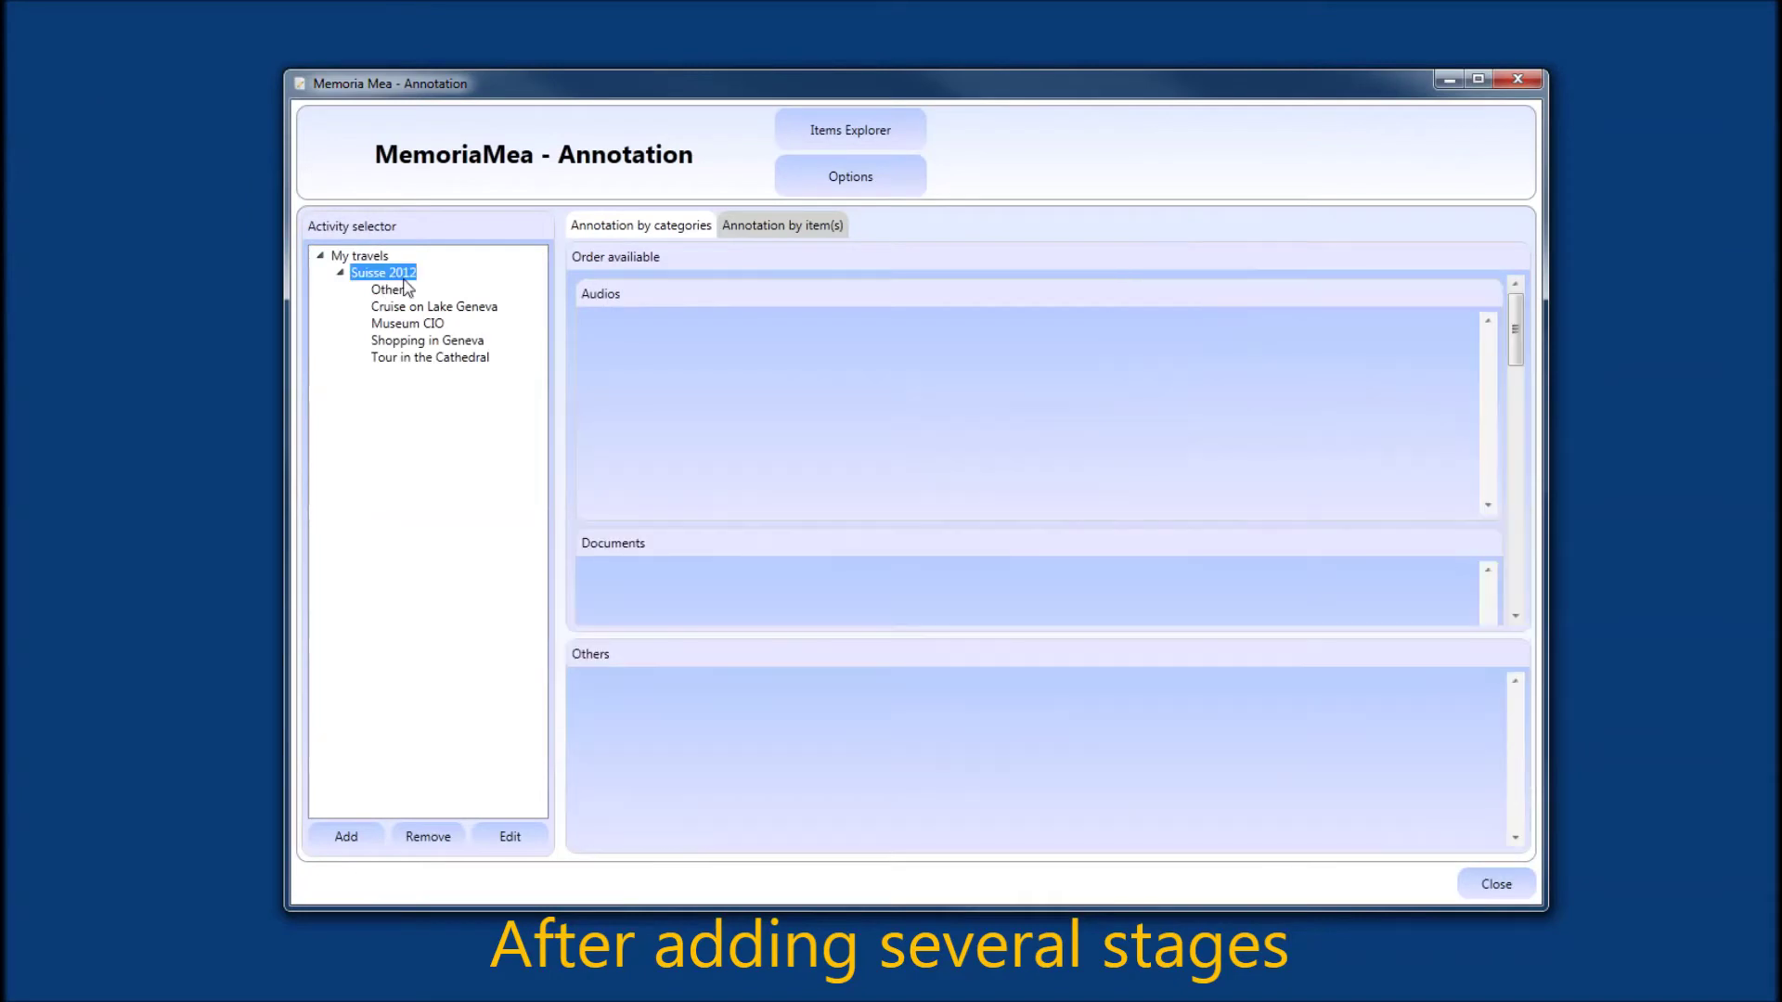
pyautogui.click(413, 306)
pyautogui.click(408, 323)
pyautogui.click(413, 341)
pyautogui.click(418, 358)
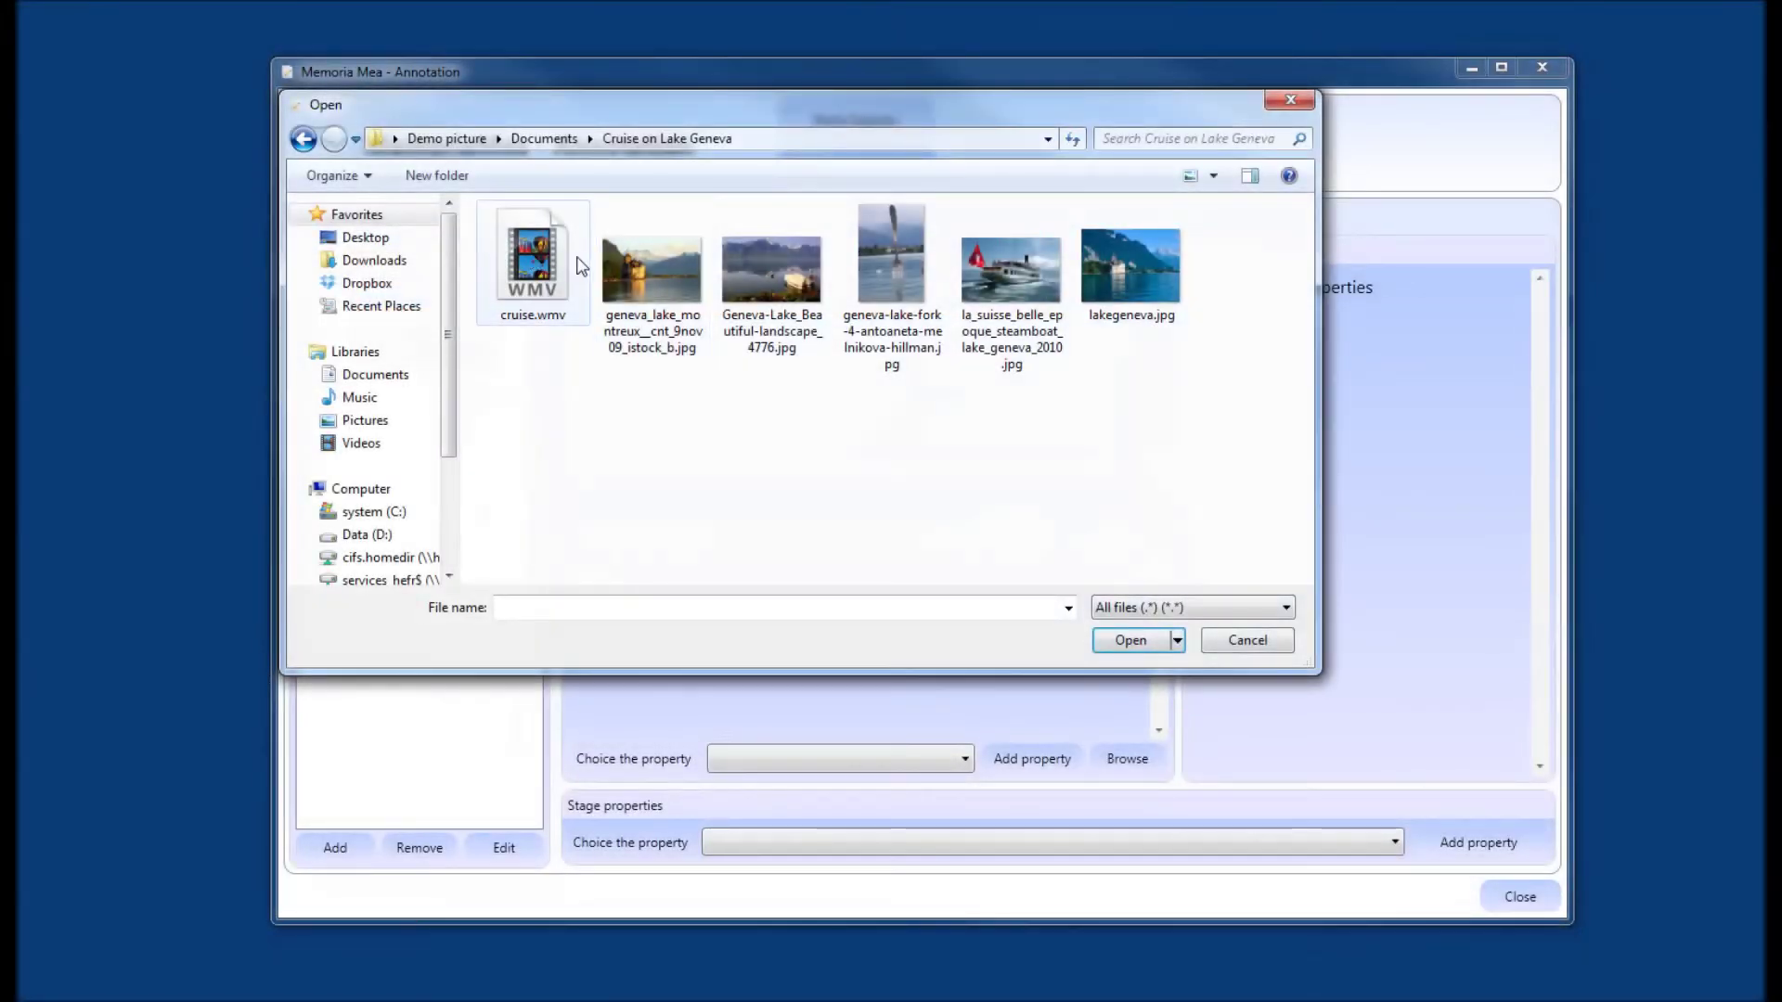
# Add the five JPG files from the Cruise on Lake Geneva folder to the stage's Pictures category.
pyautogui.click(653, 271)
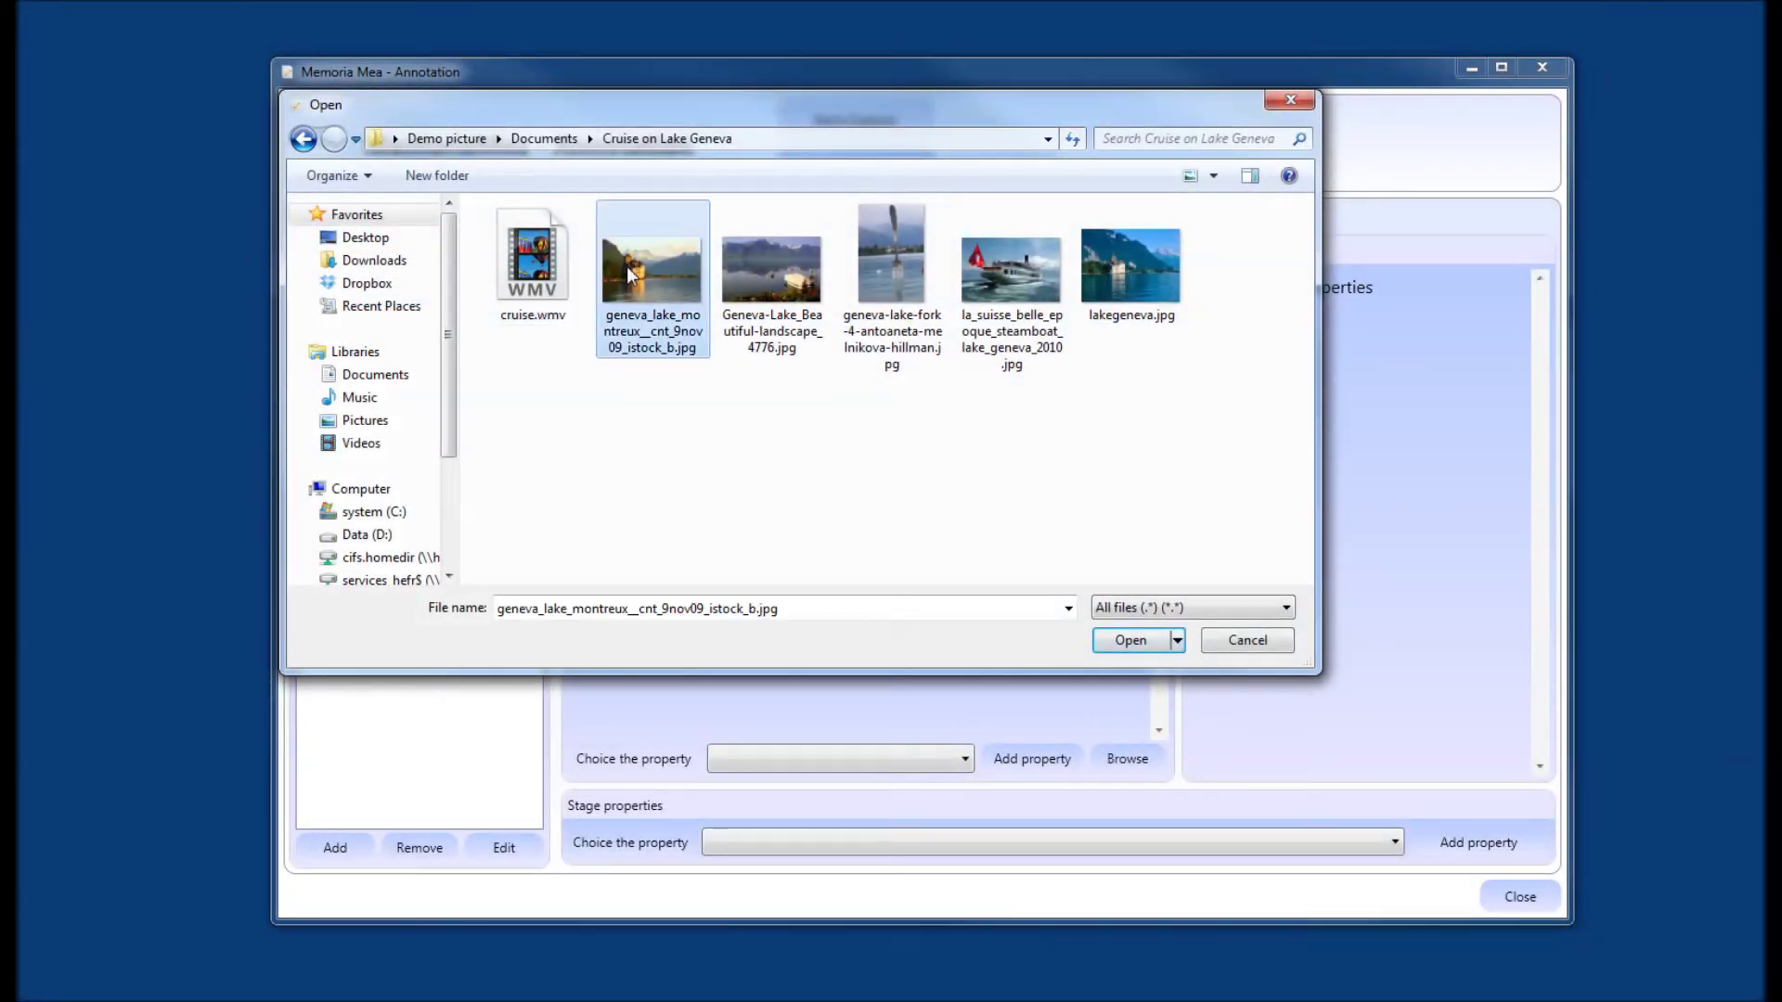
pyautogui.keyDown('shift'); pyautogui.click(1157, 258); pyautogui.keyUp('shift')
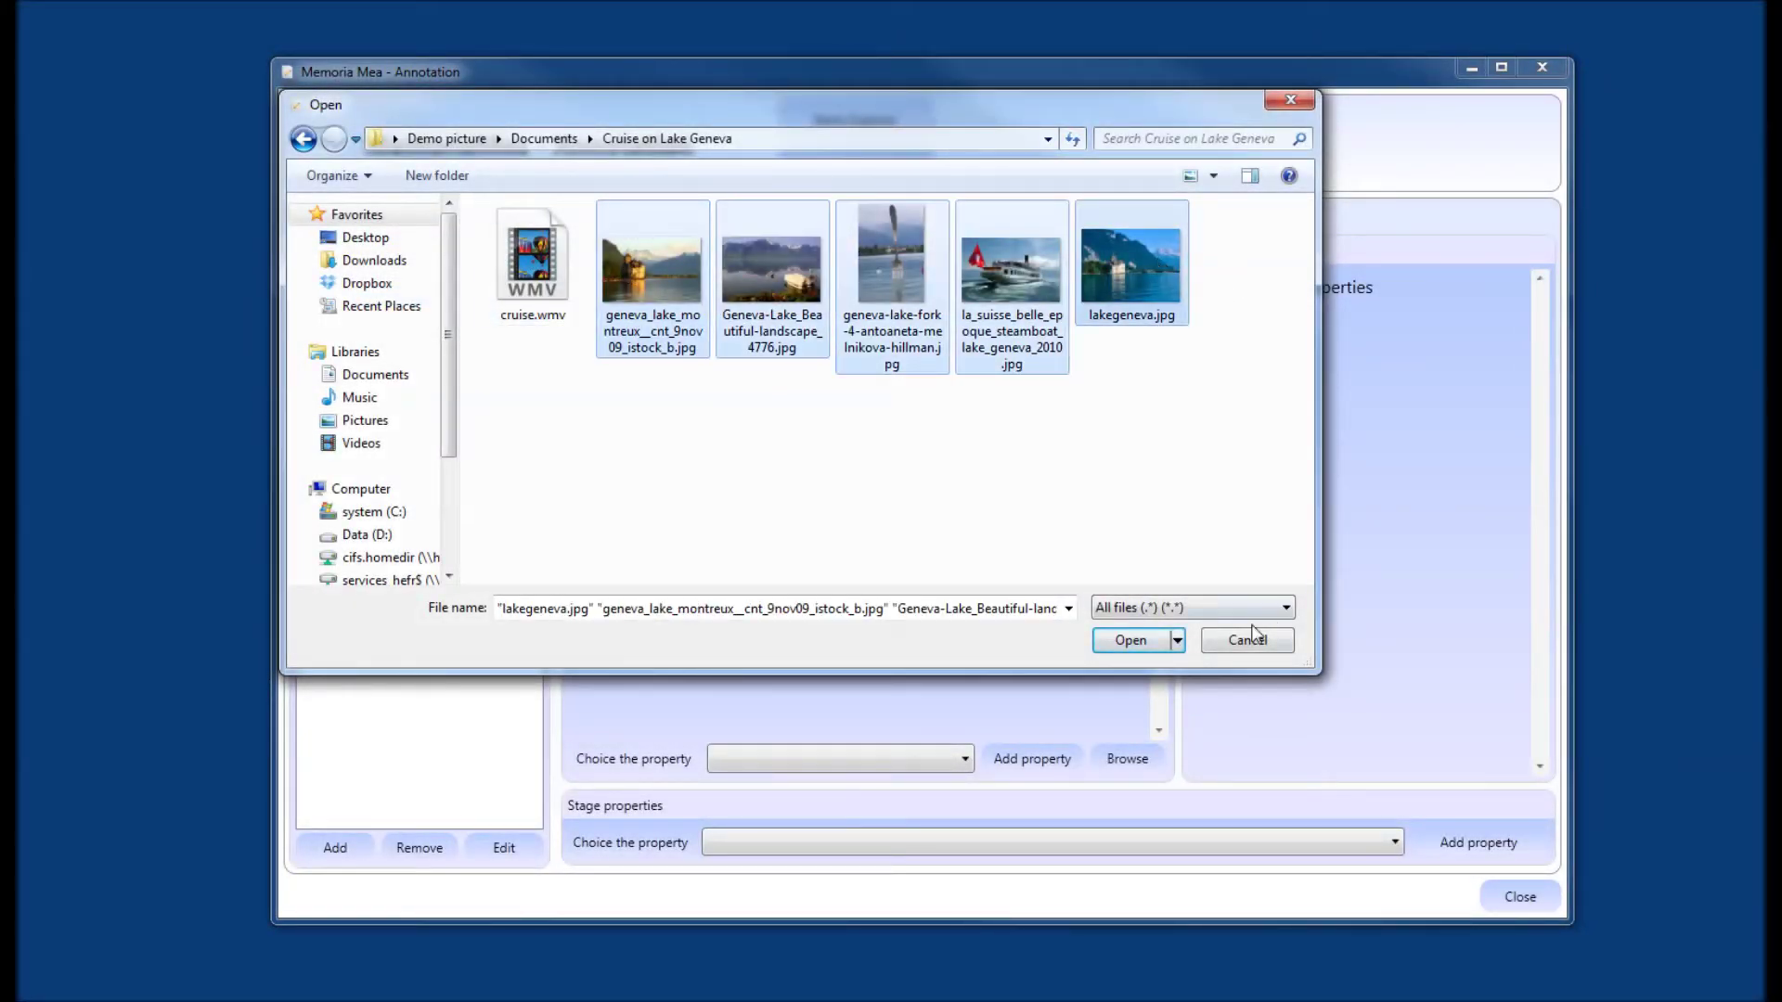
pyautogui.click(1127, 642)
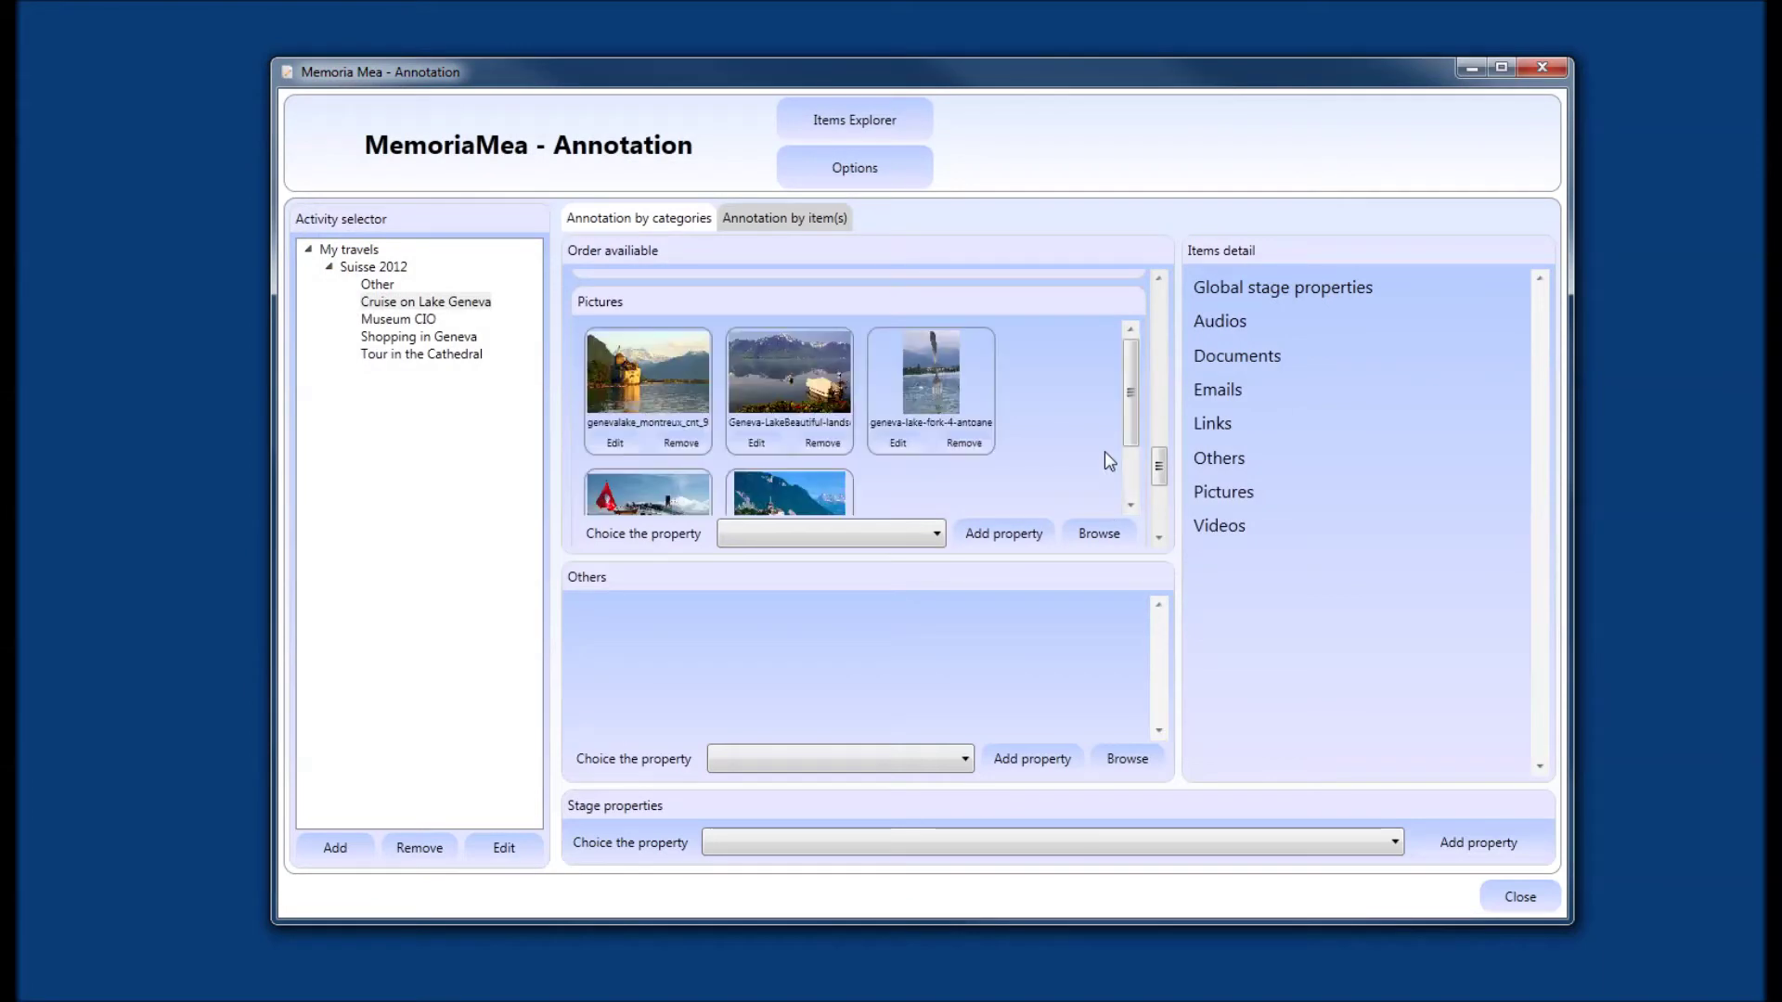
pyautogui.moveTo(1159, 468); pyautogui.dragTo(1161, 517)
pyautogui.click(1113, 525)
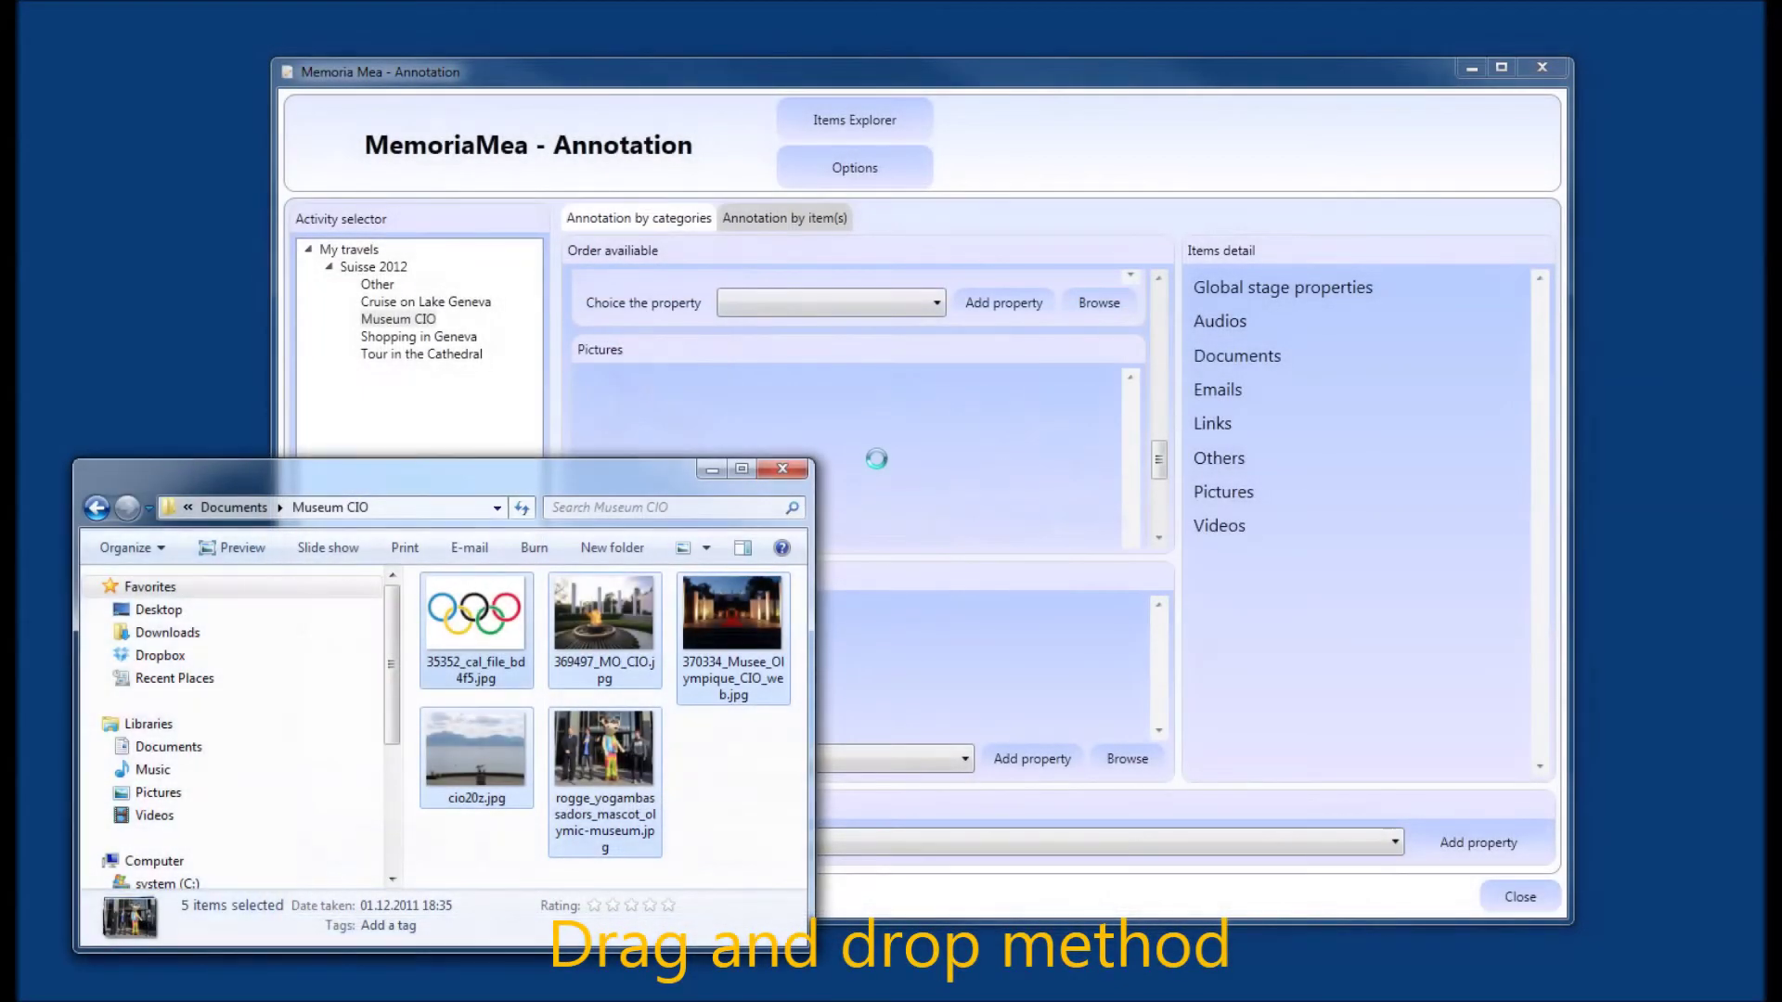
# Add the five selected images from the Museum CIO folder to the Museum CIO stage's Pictures category.
pyautogui.moveTo(877, 468); pyautogui.dragTo(877, 468)
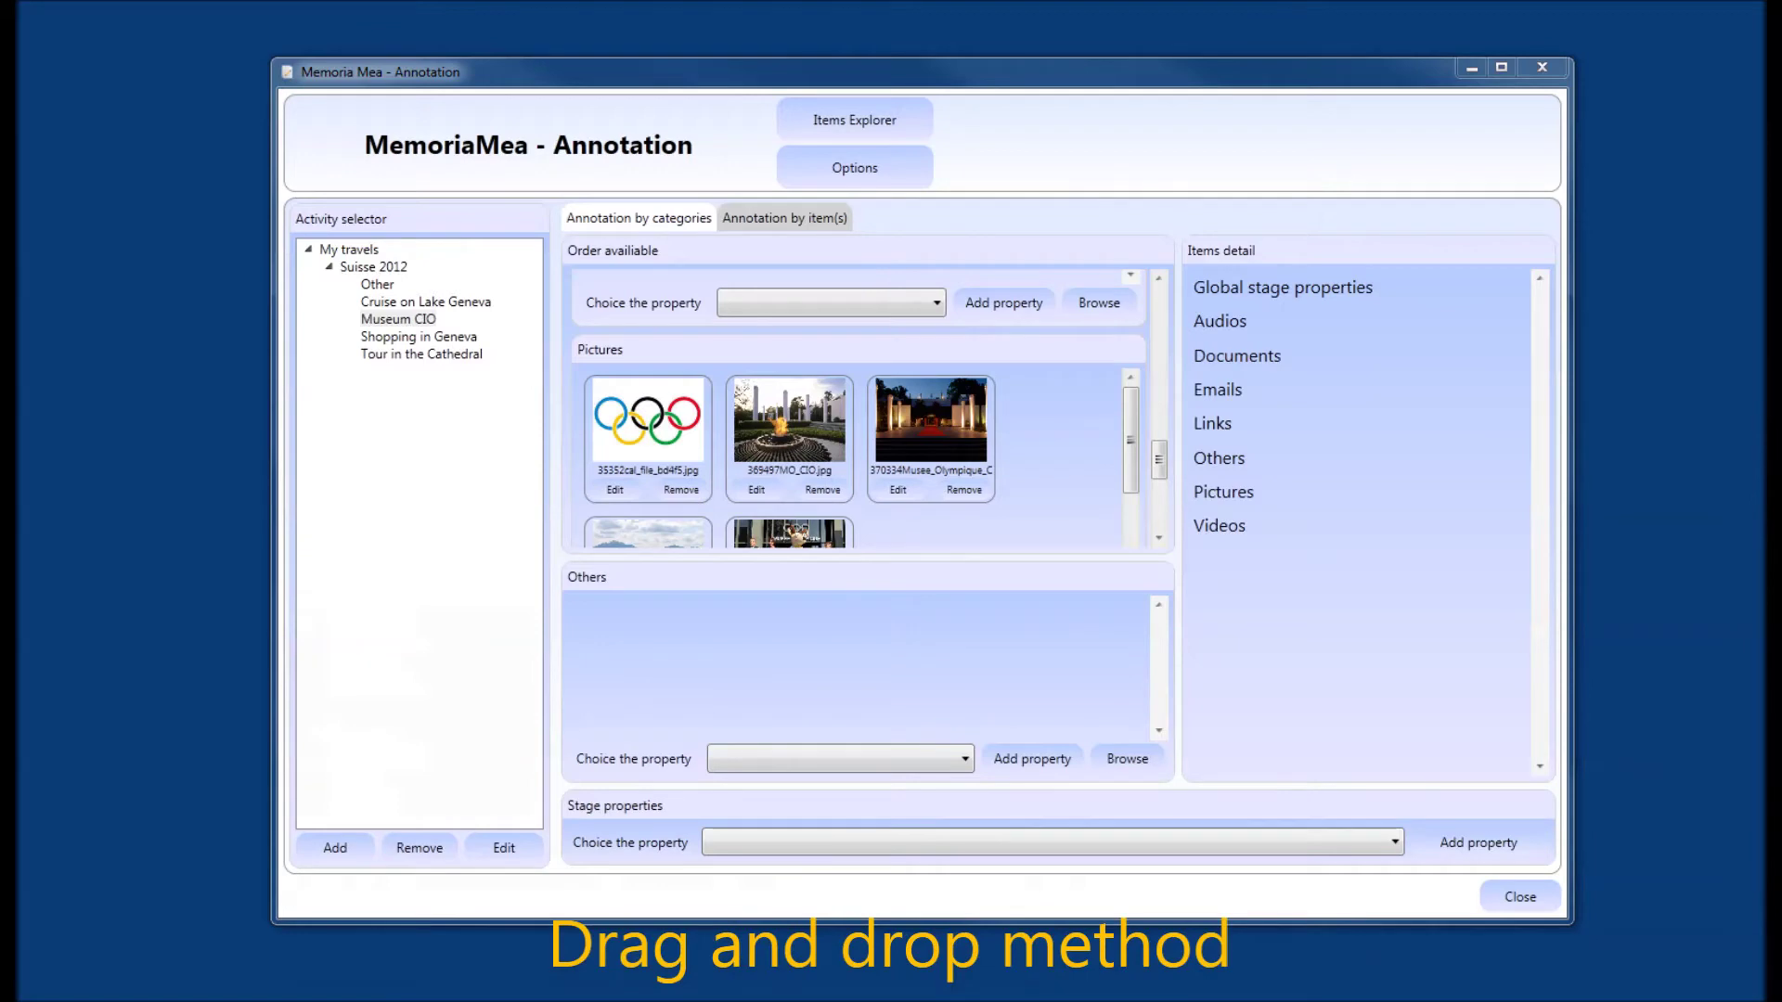
# Add Genf2012_19.jpg to the Emails category of the Shopping in Geneva stage.
pyautogui.click(443, 337)
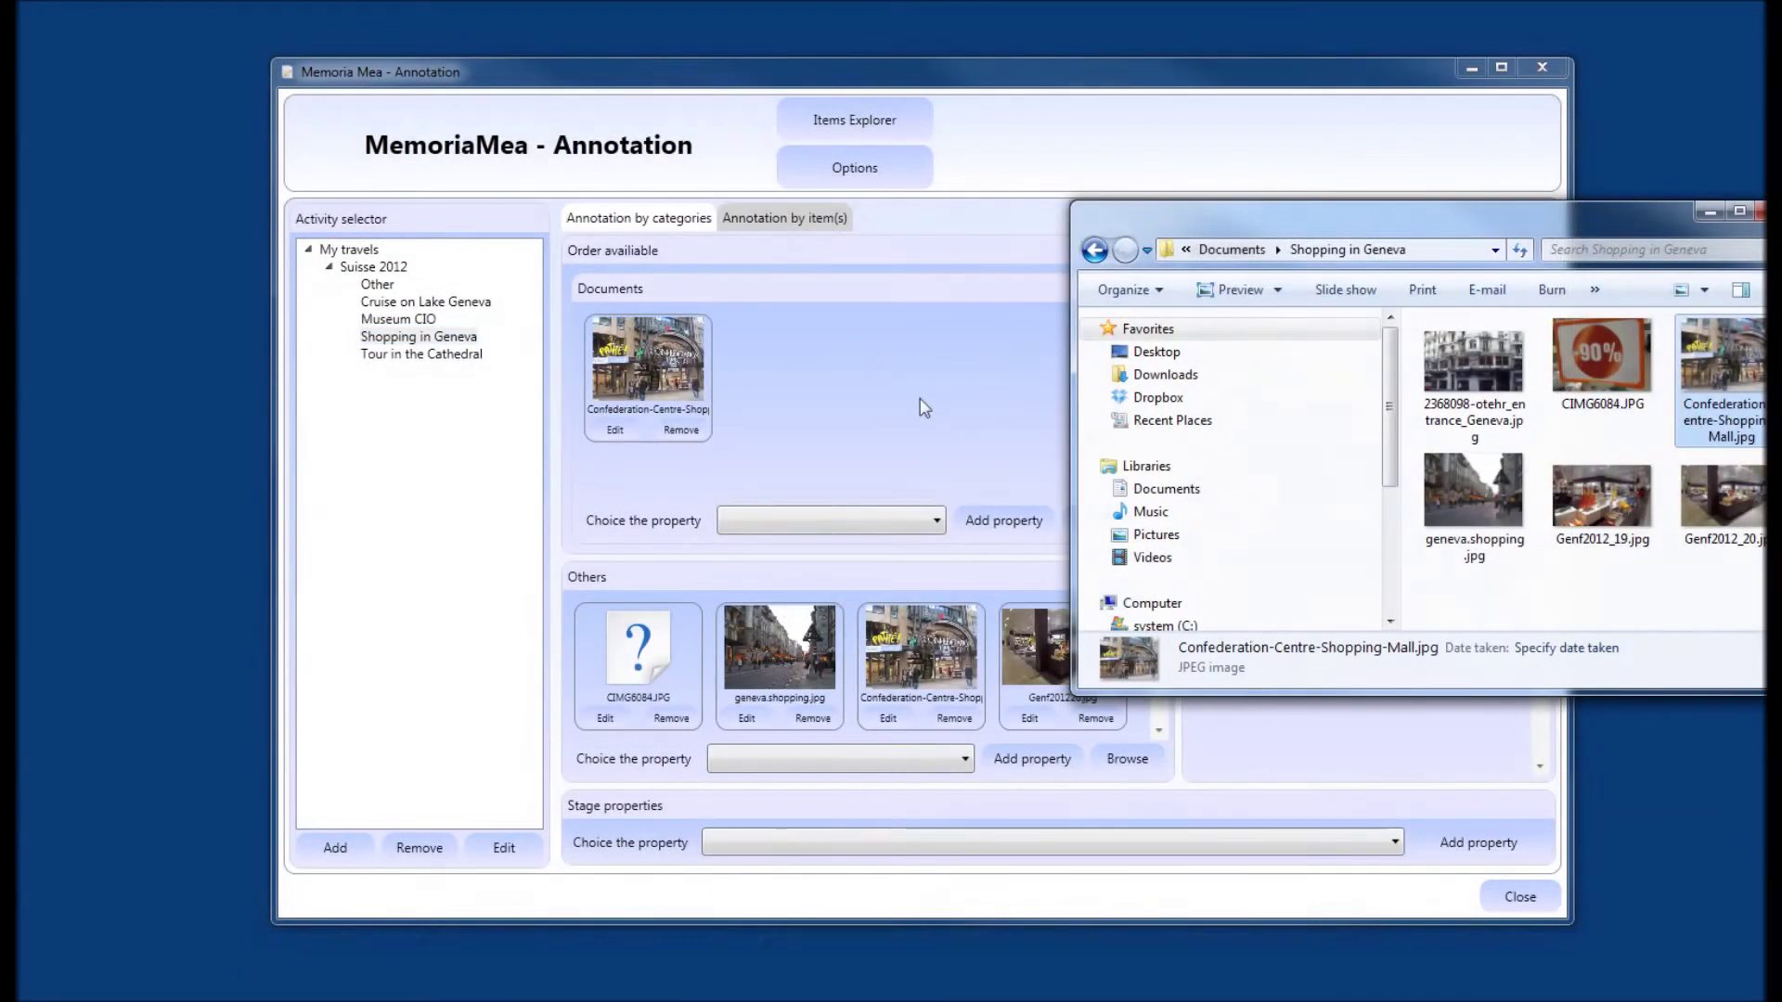
pyautogui.click(924, 408)
pyautogui.scroll(-3, 1068, 390)
pyautogui.moveTo(1613, 501); pyautogui.dragTo(767, 414)
pyautogui.click(1121, 142)
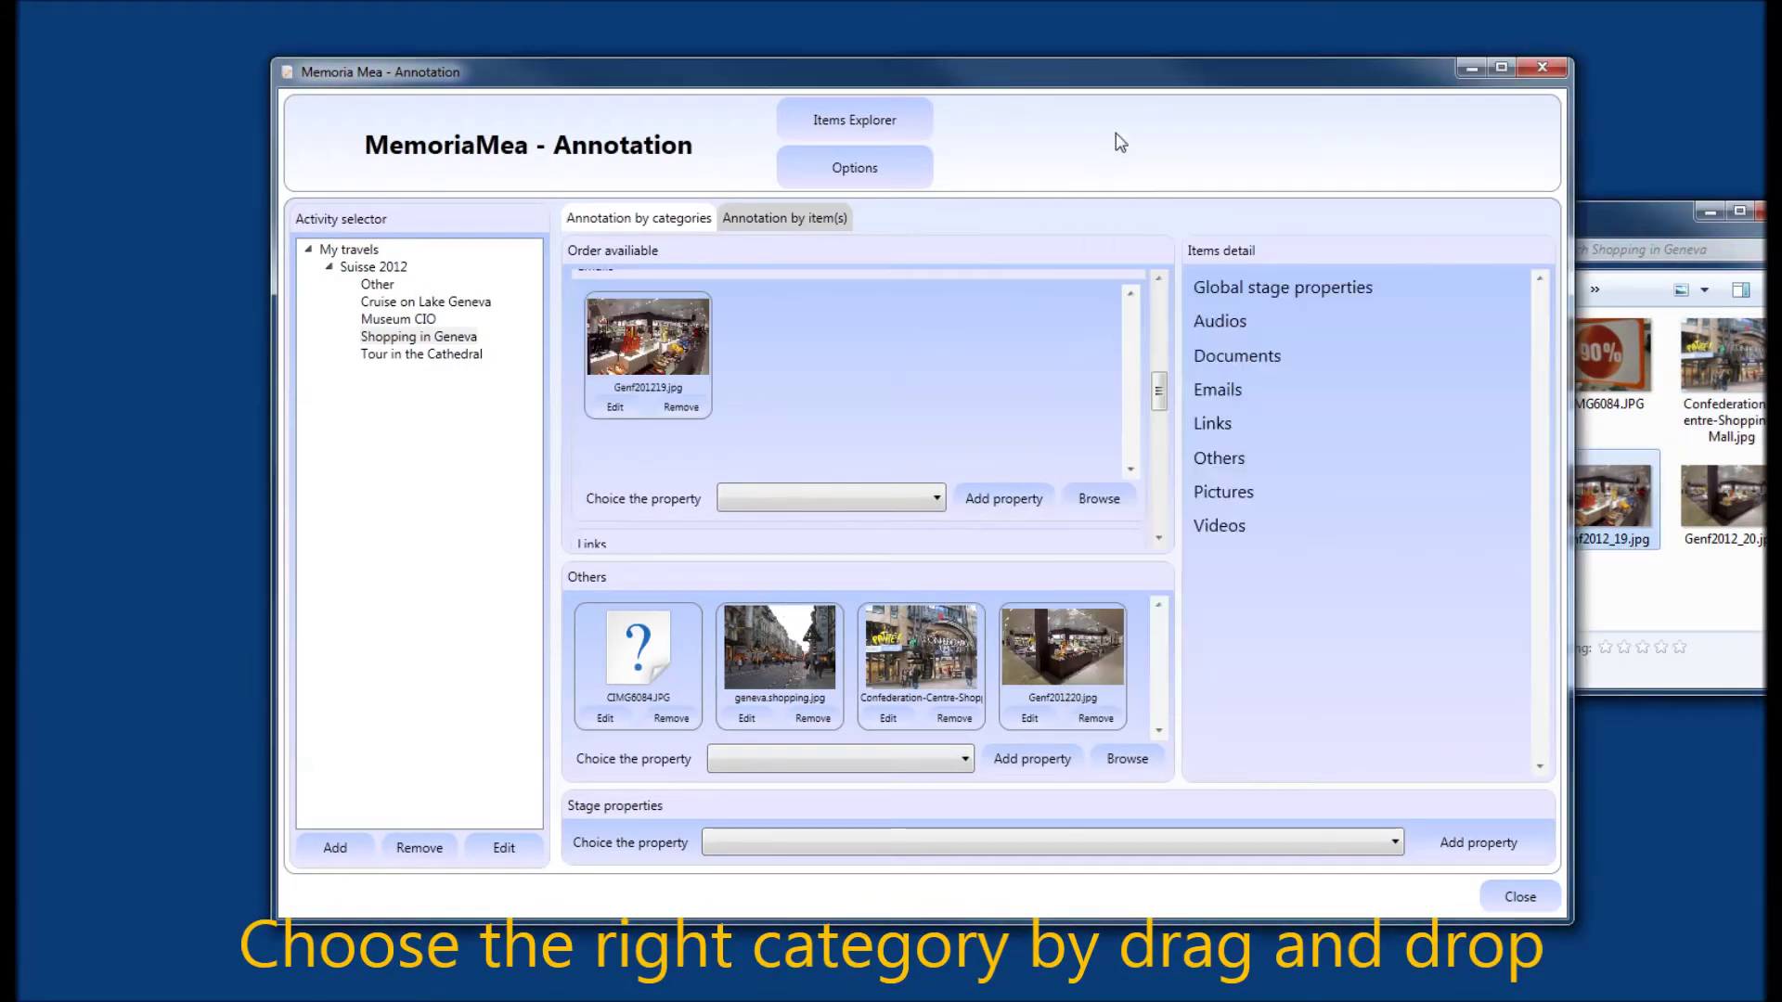
pyautogui.scroll(-3, 1160, 371)
pyautogui.click(1634, 212)
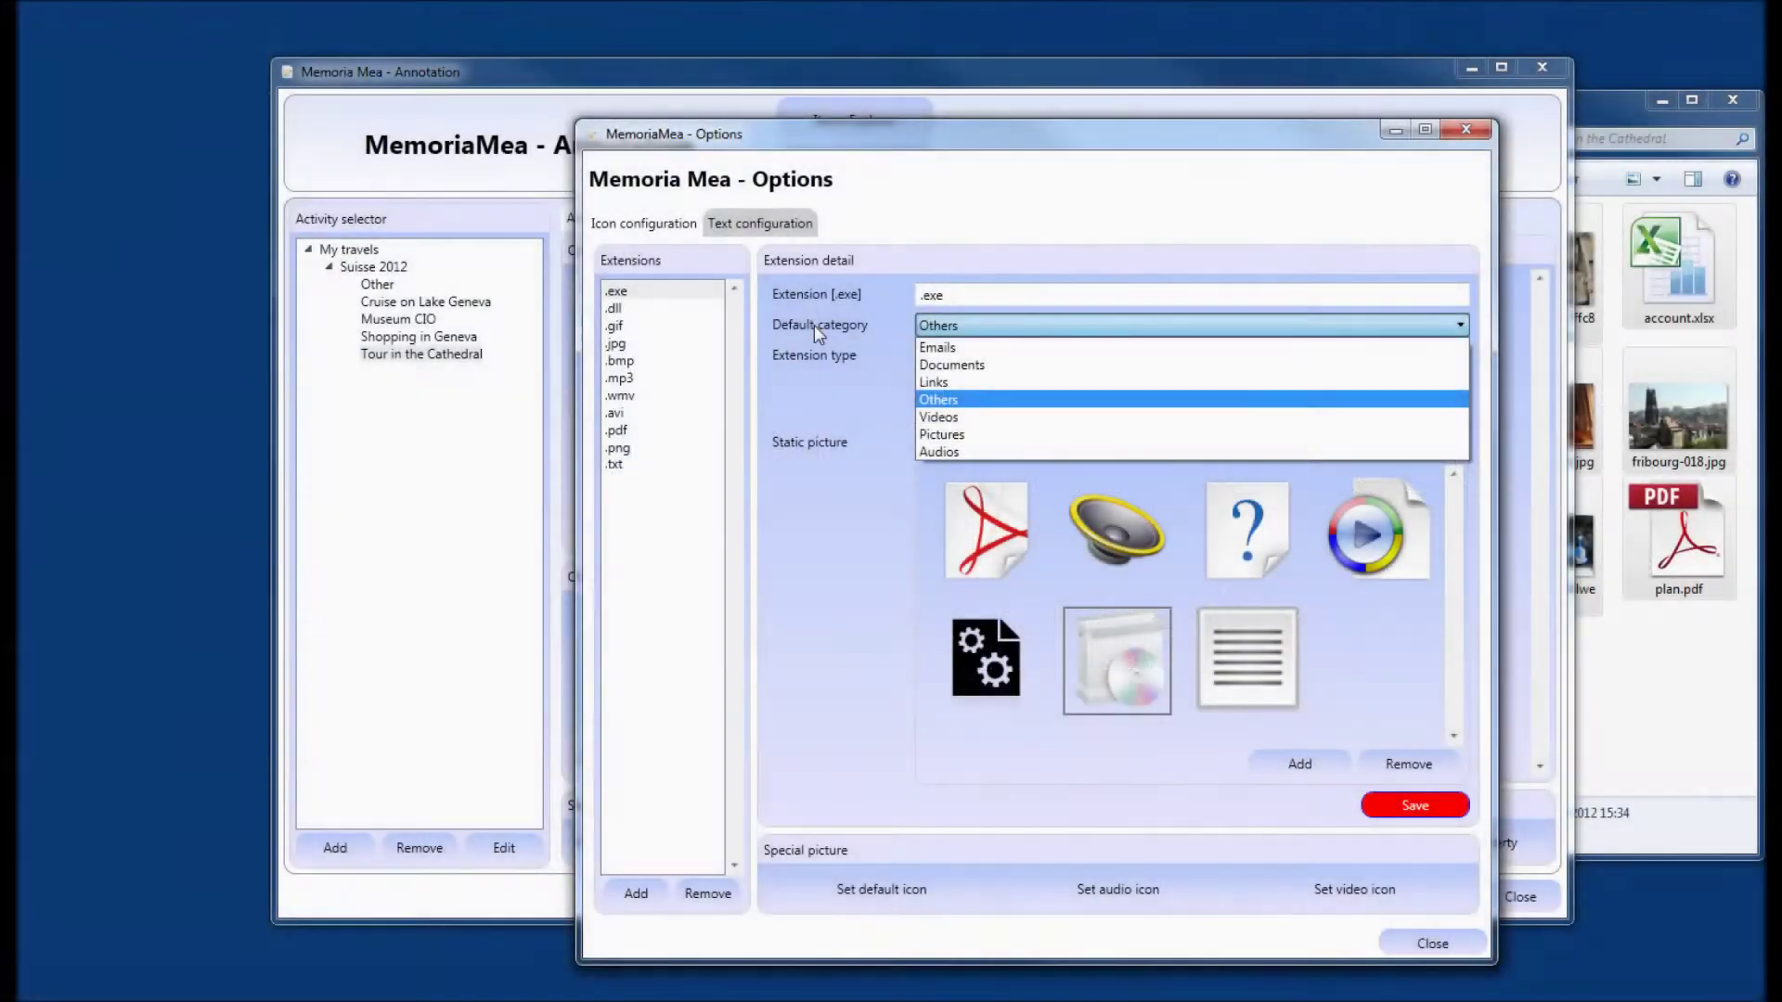
# Review the default category and file type settings for extensions such as .exe, .dll and .gif.
pyautogui.click(928, 398)
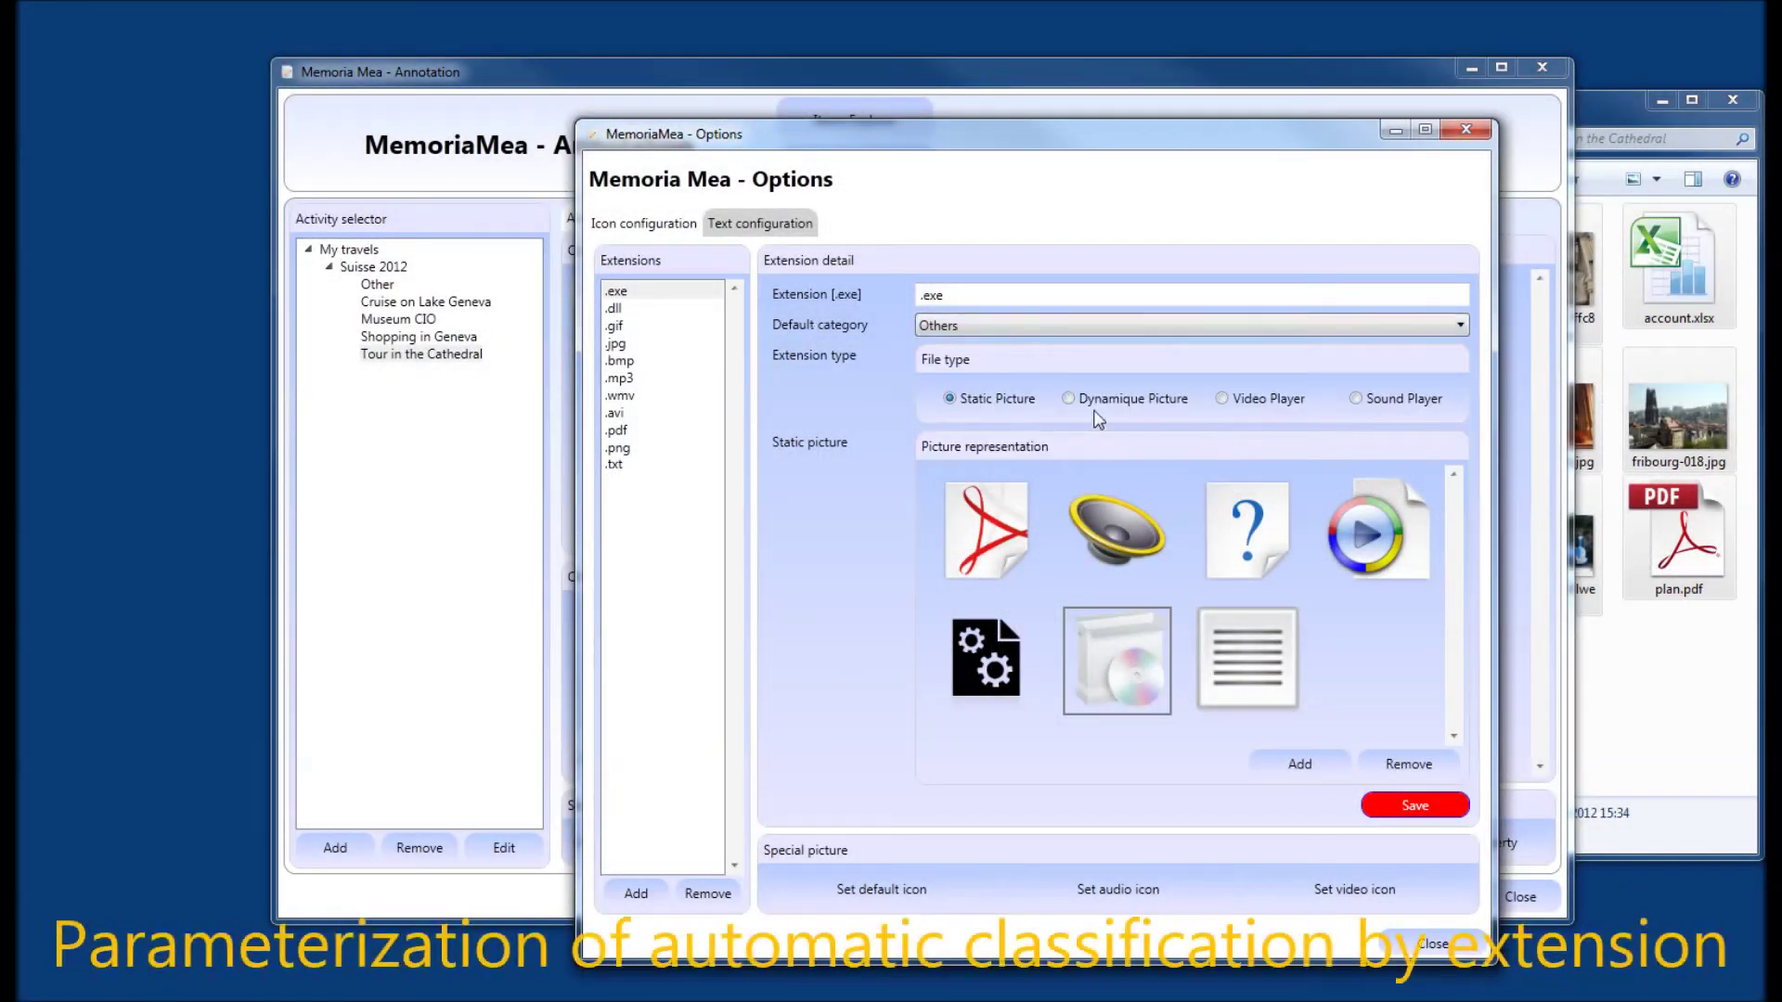
pyautogui.click(615, 309)
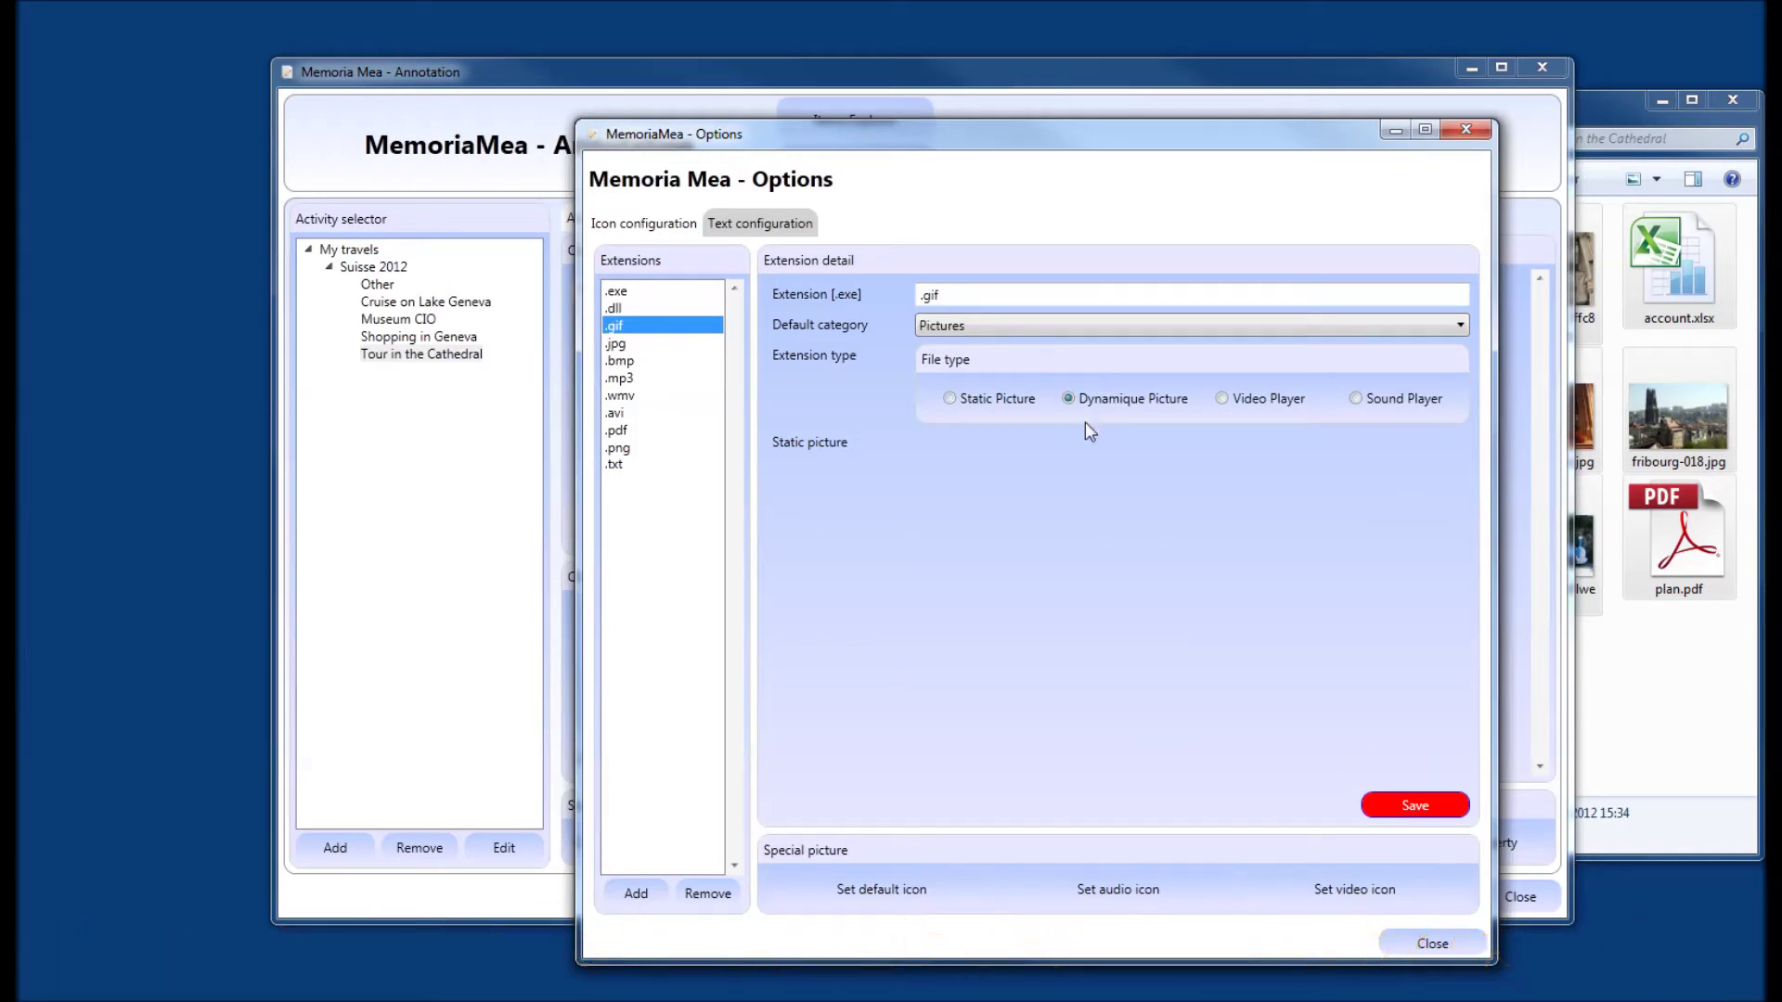
pyautogui.click(919, 326)
pyautogui.click(919, 326)
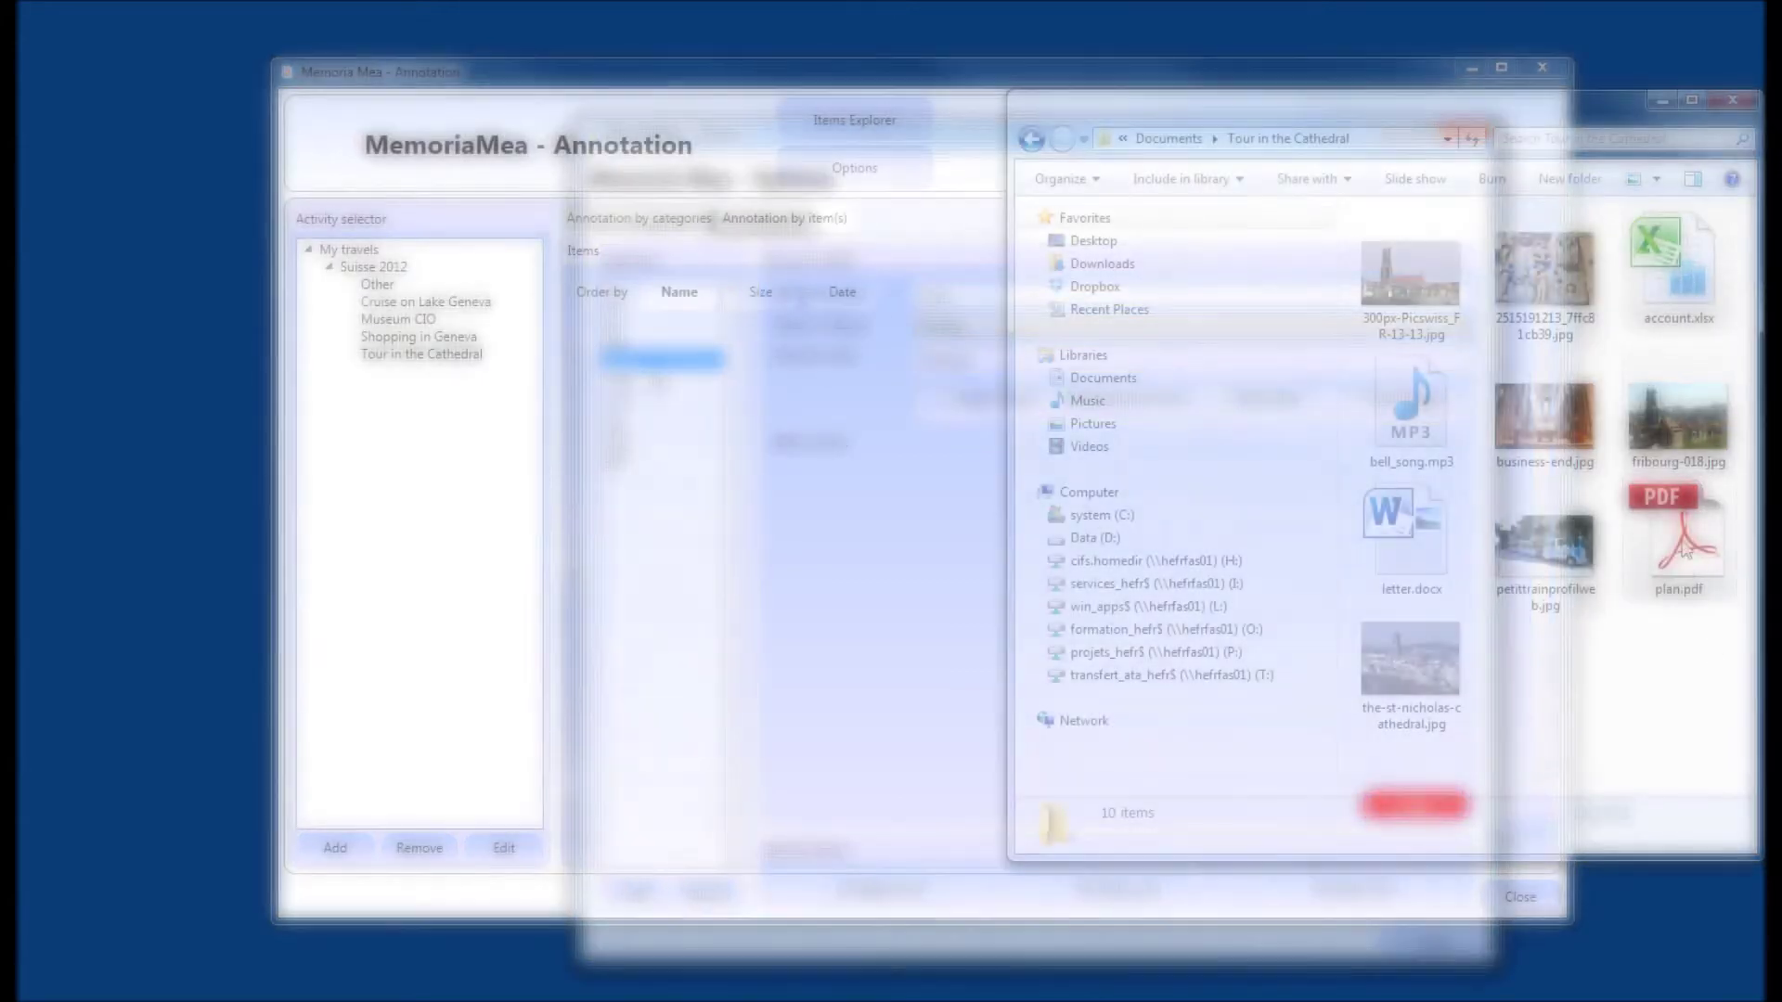
# Add all ten files from the Tour in the Cathedral folder to the items of the Tour in the Cathedral stage.
pyautogui.click(1435, 554)
pyautogui.click(1424, 425)
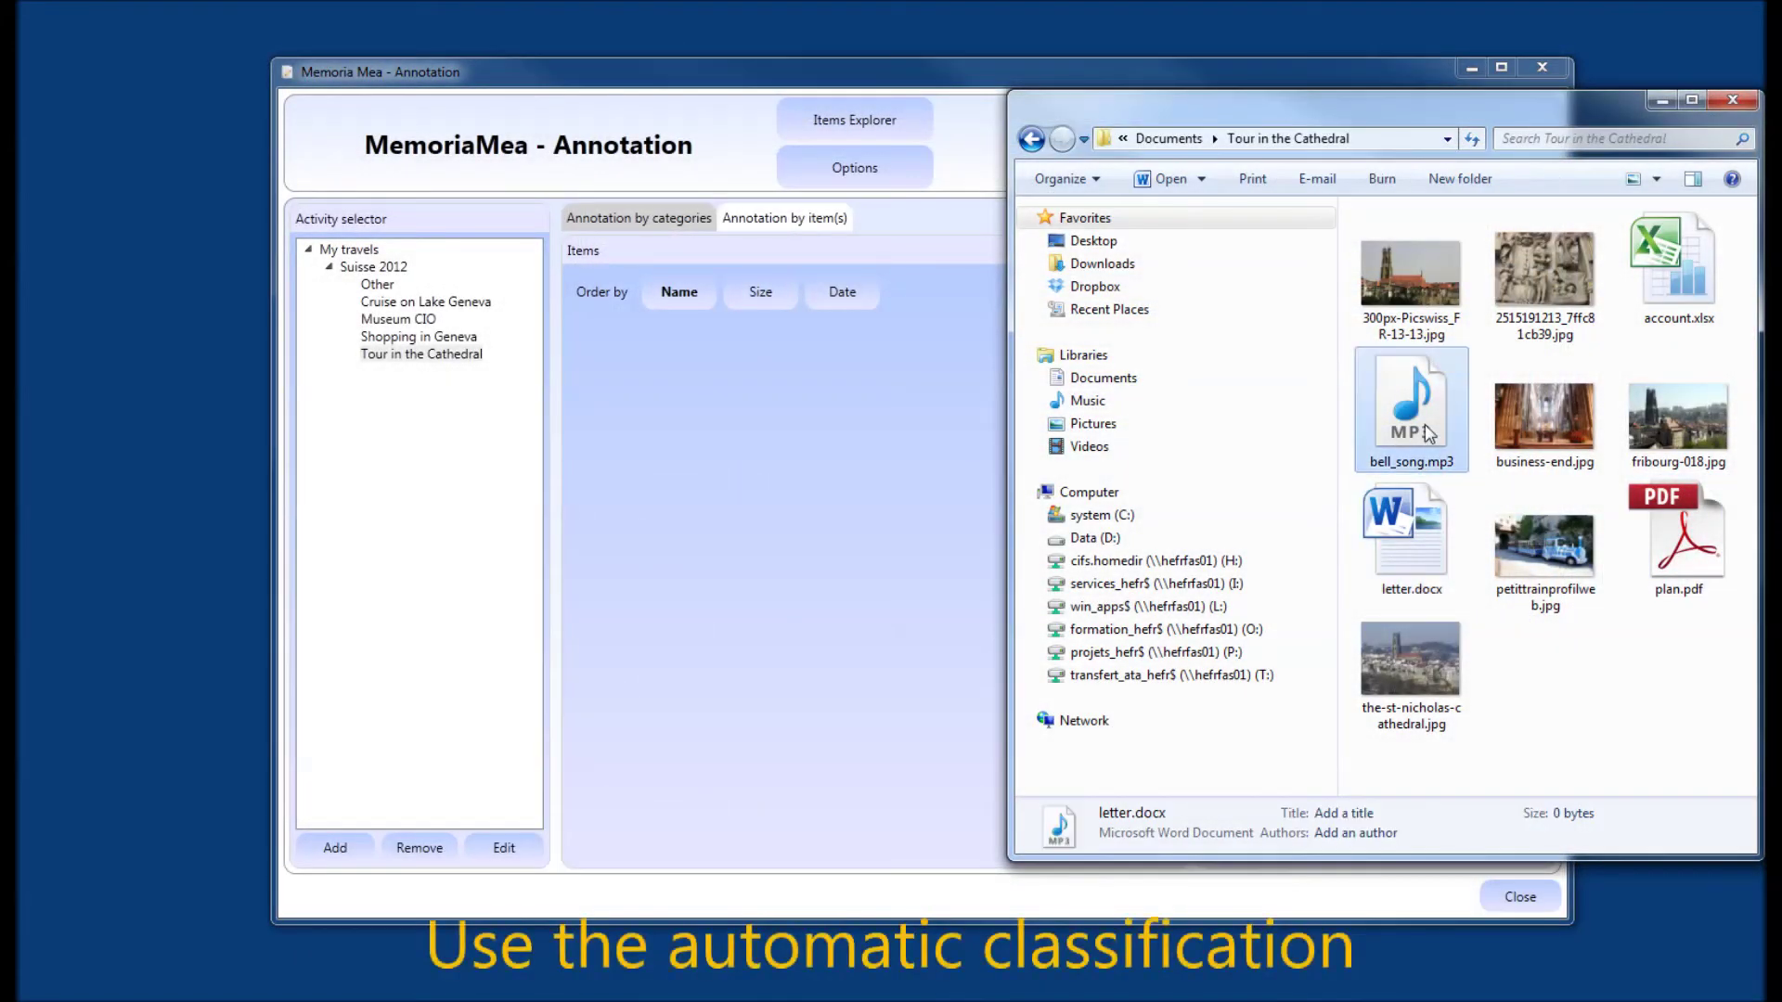
pyautogui.click(1651, 272)
pyautogui.moveTo(1701, 749); pyautogui.dragTo(1357, 204)
pyautogui.moveTo(1411, 278); pyautogui.dragTo(769, 452)
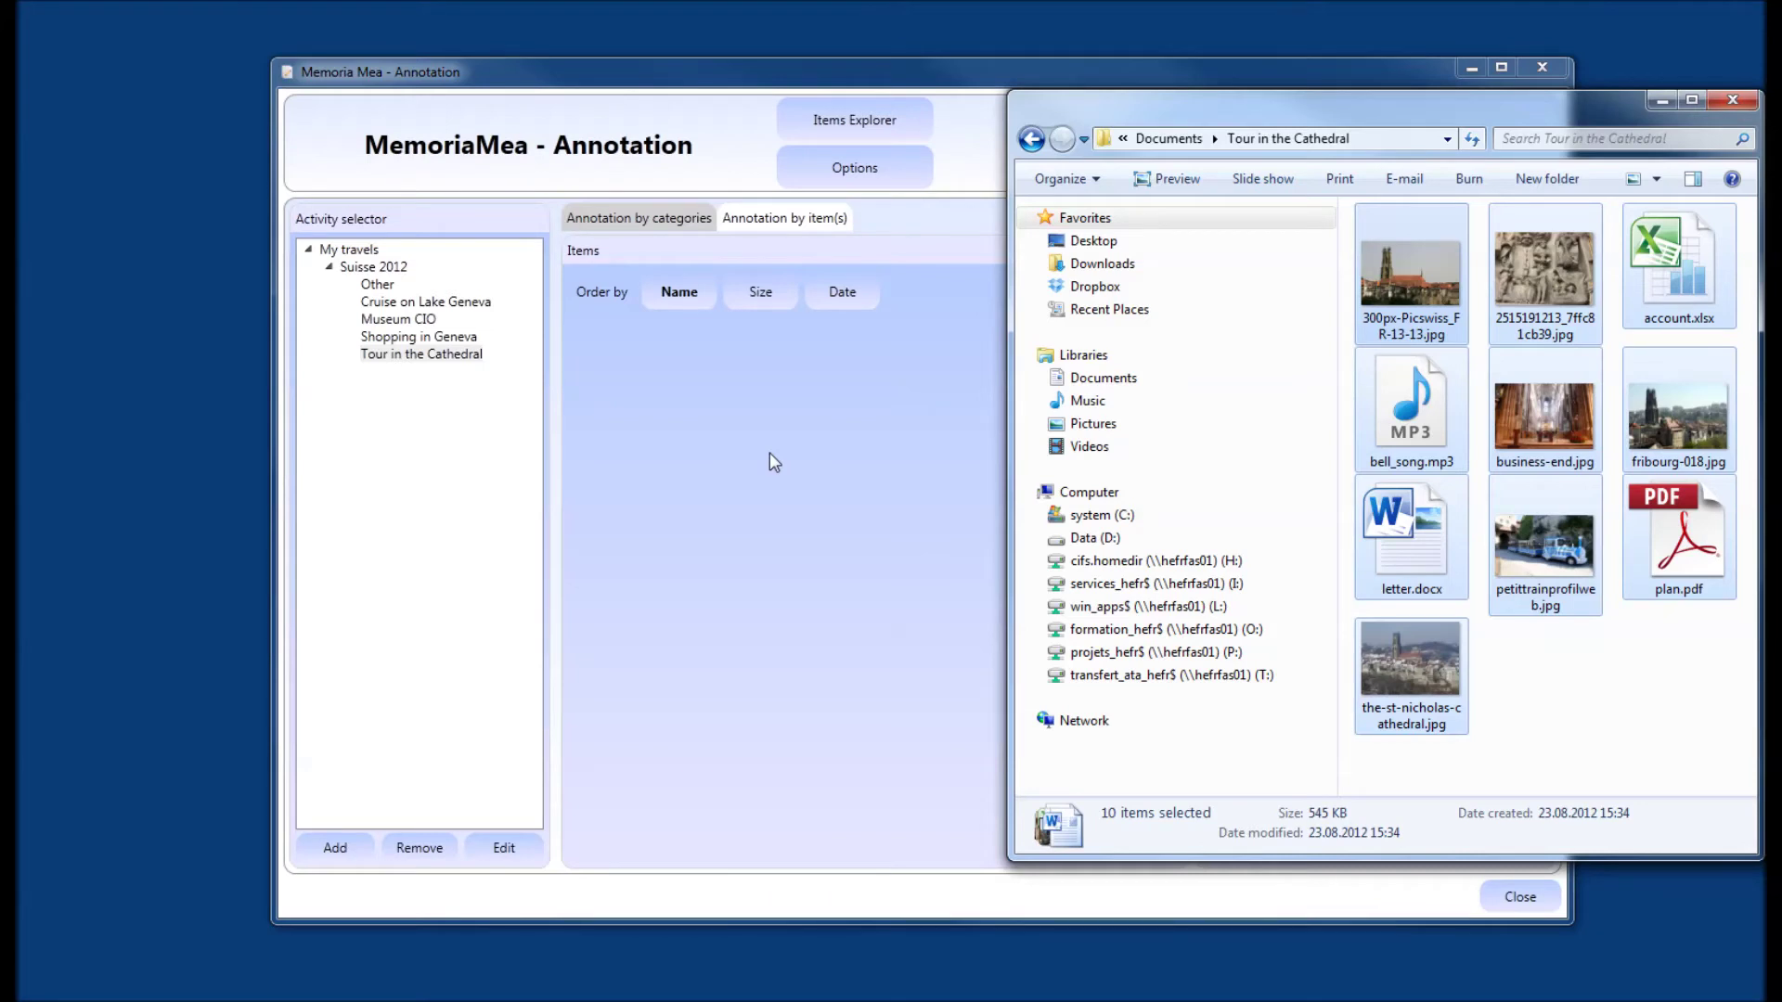
pyautogui.click(939, 652)
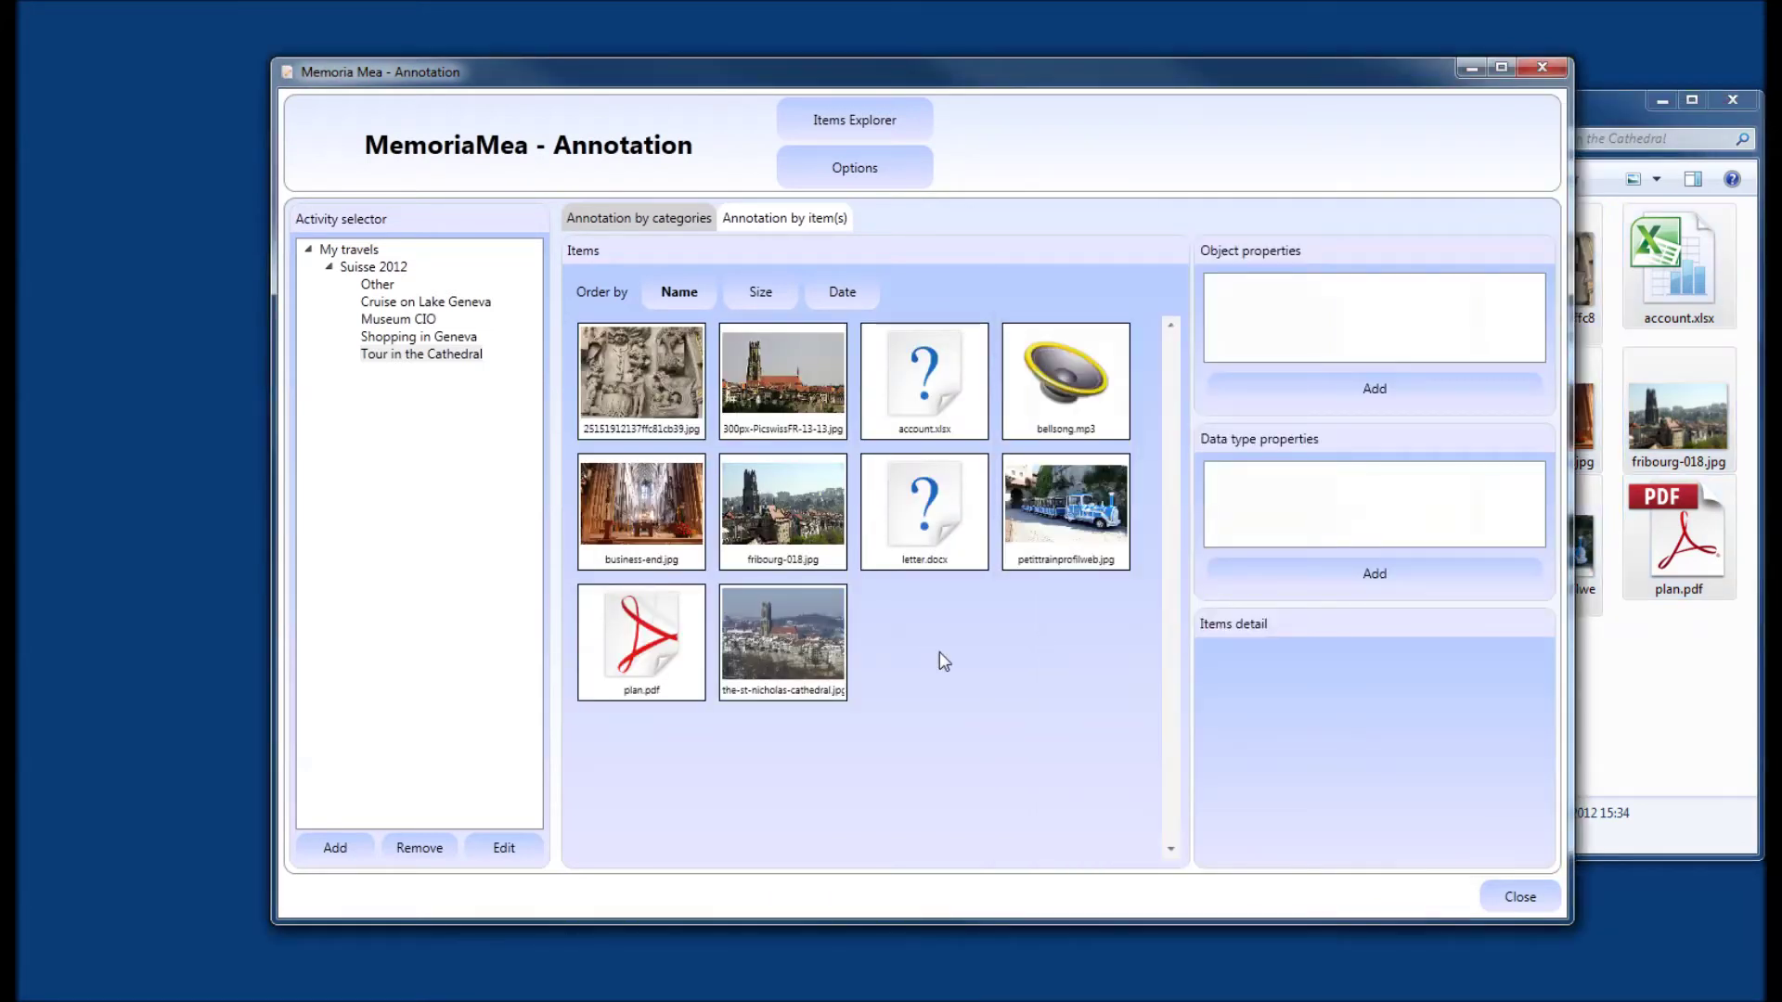
# Examine how the Tour in the Cathedral files are classified across the categories.
pyautogui.click(637, 219)
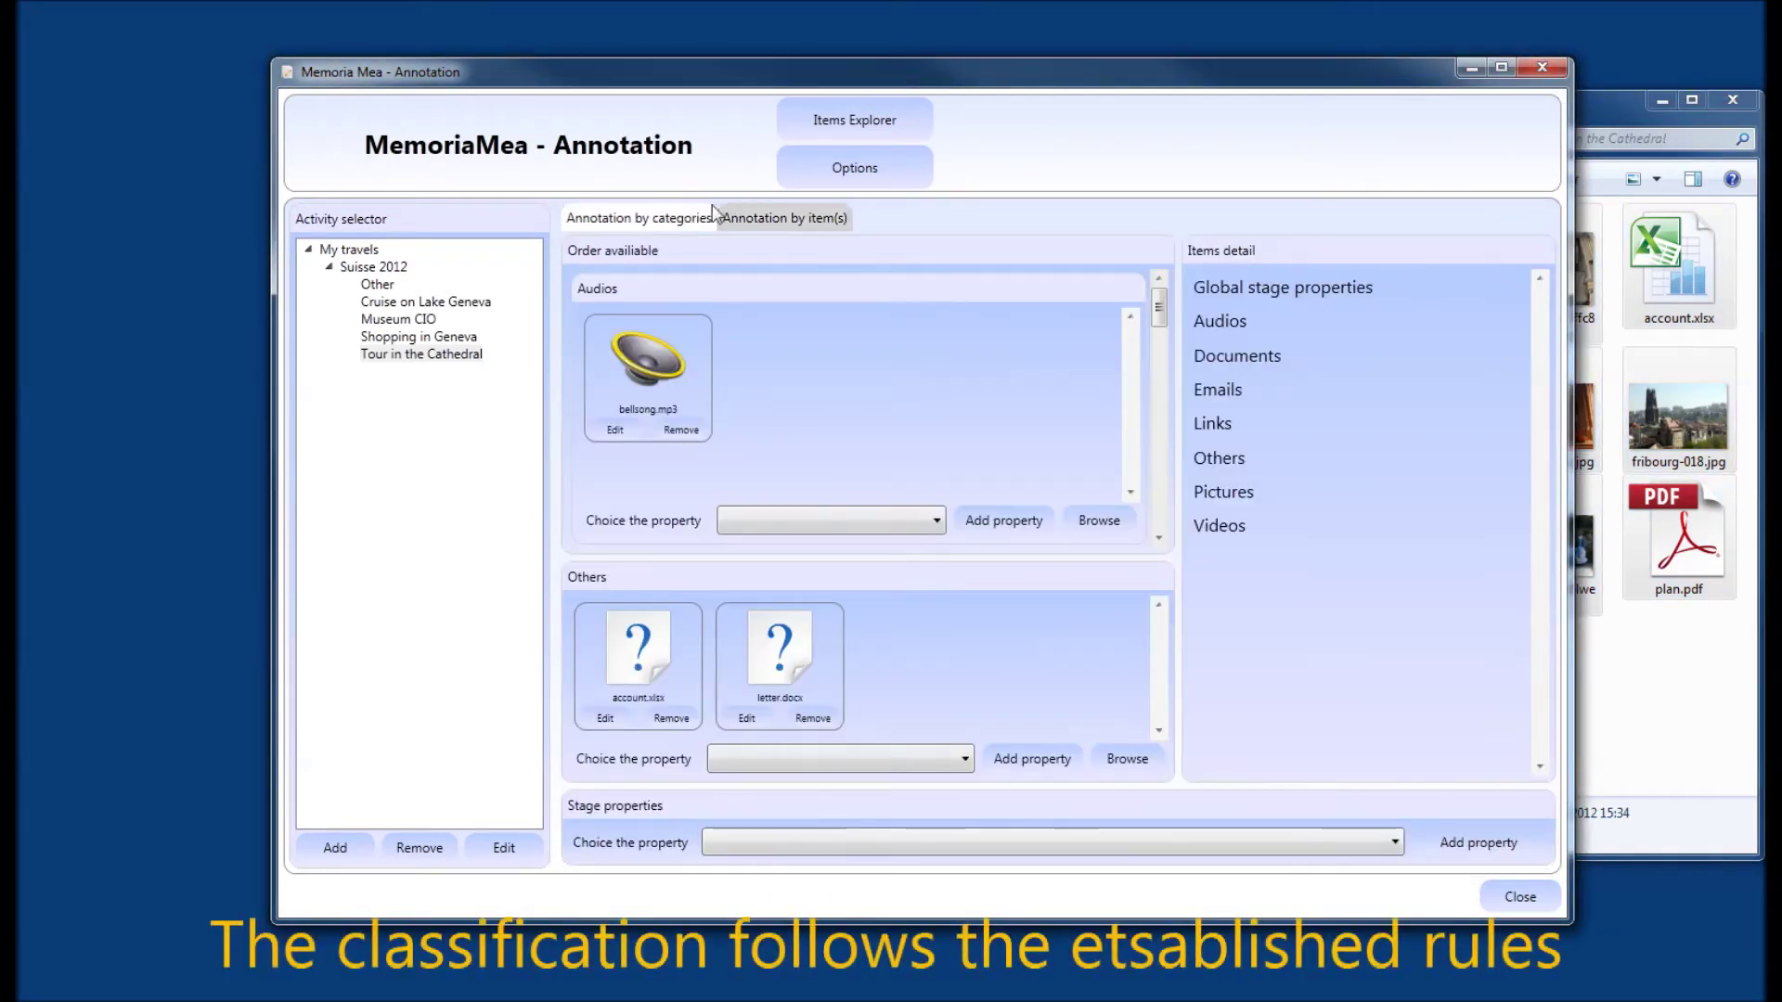
pyautogui.moveTo(1156, 314); pyautogui.dragTo(1160, 353)
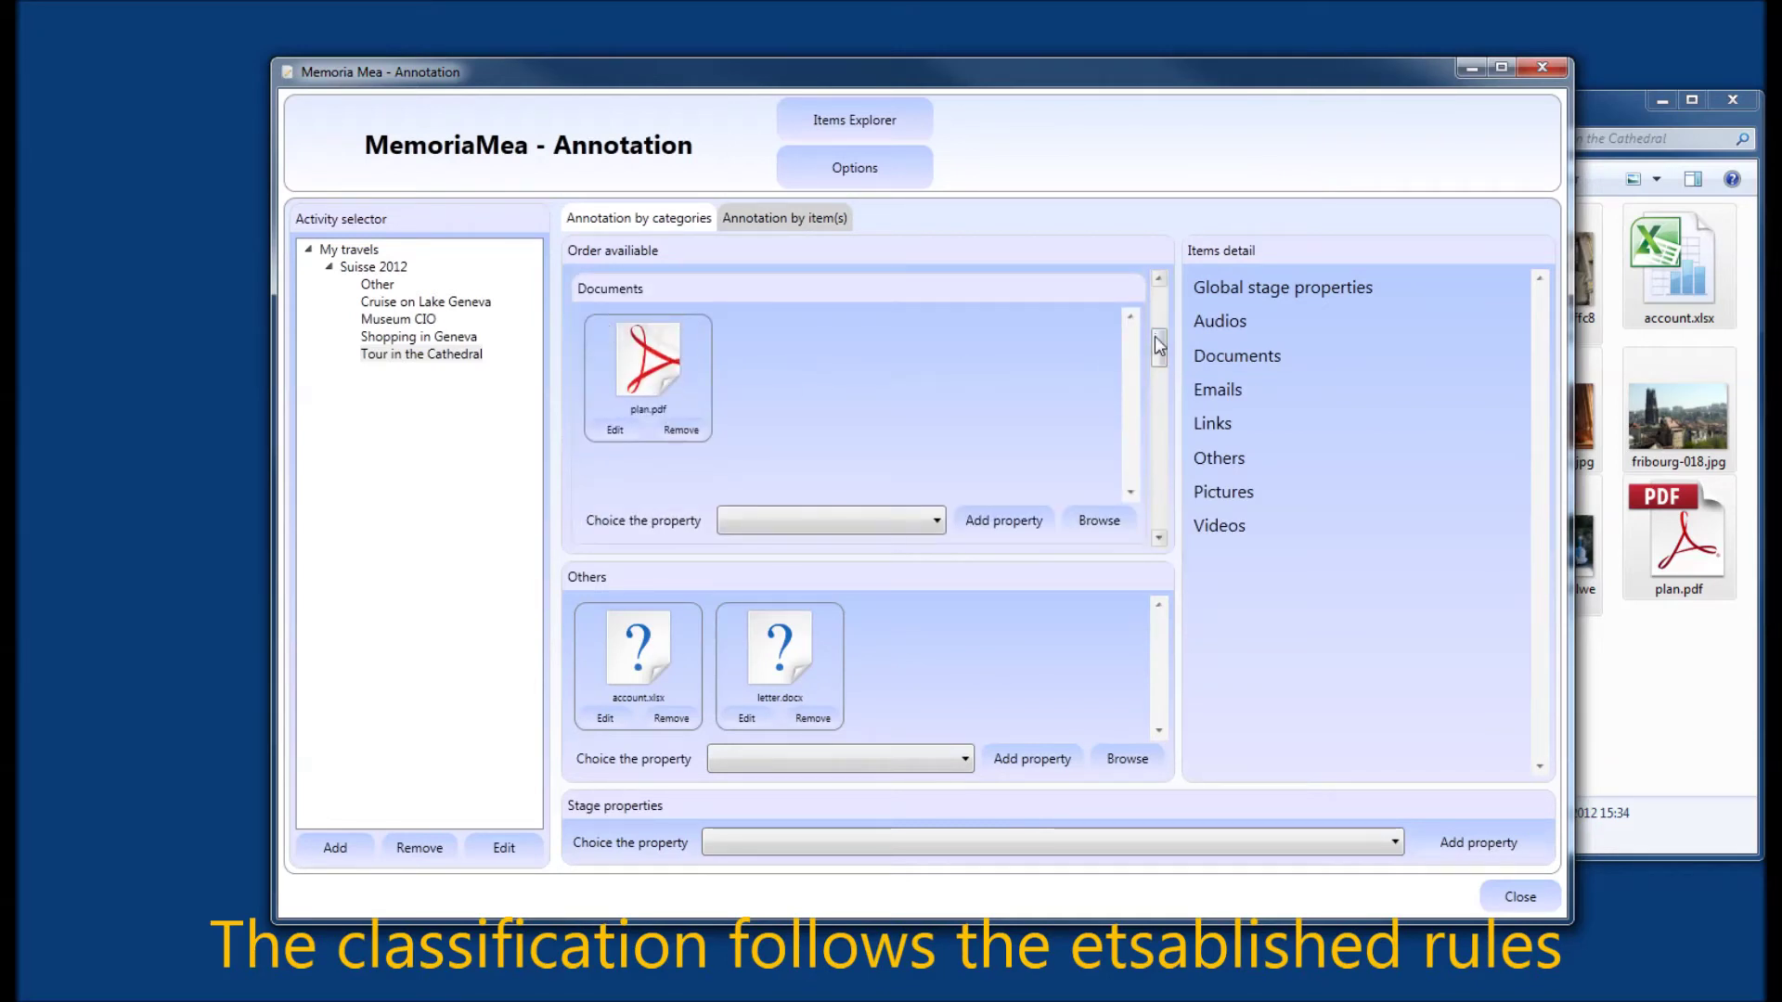
pyautogui.moveTo(1156, 347); pyautogui.dragTo(1159, 528)
pyautogui.click(1130, 490)
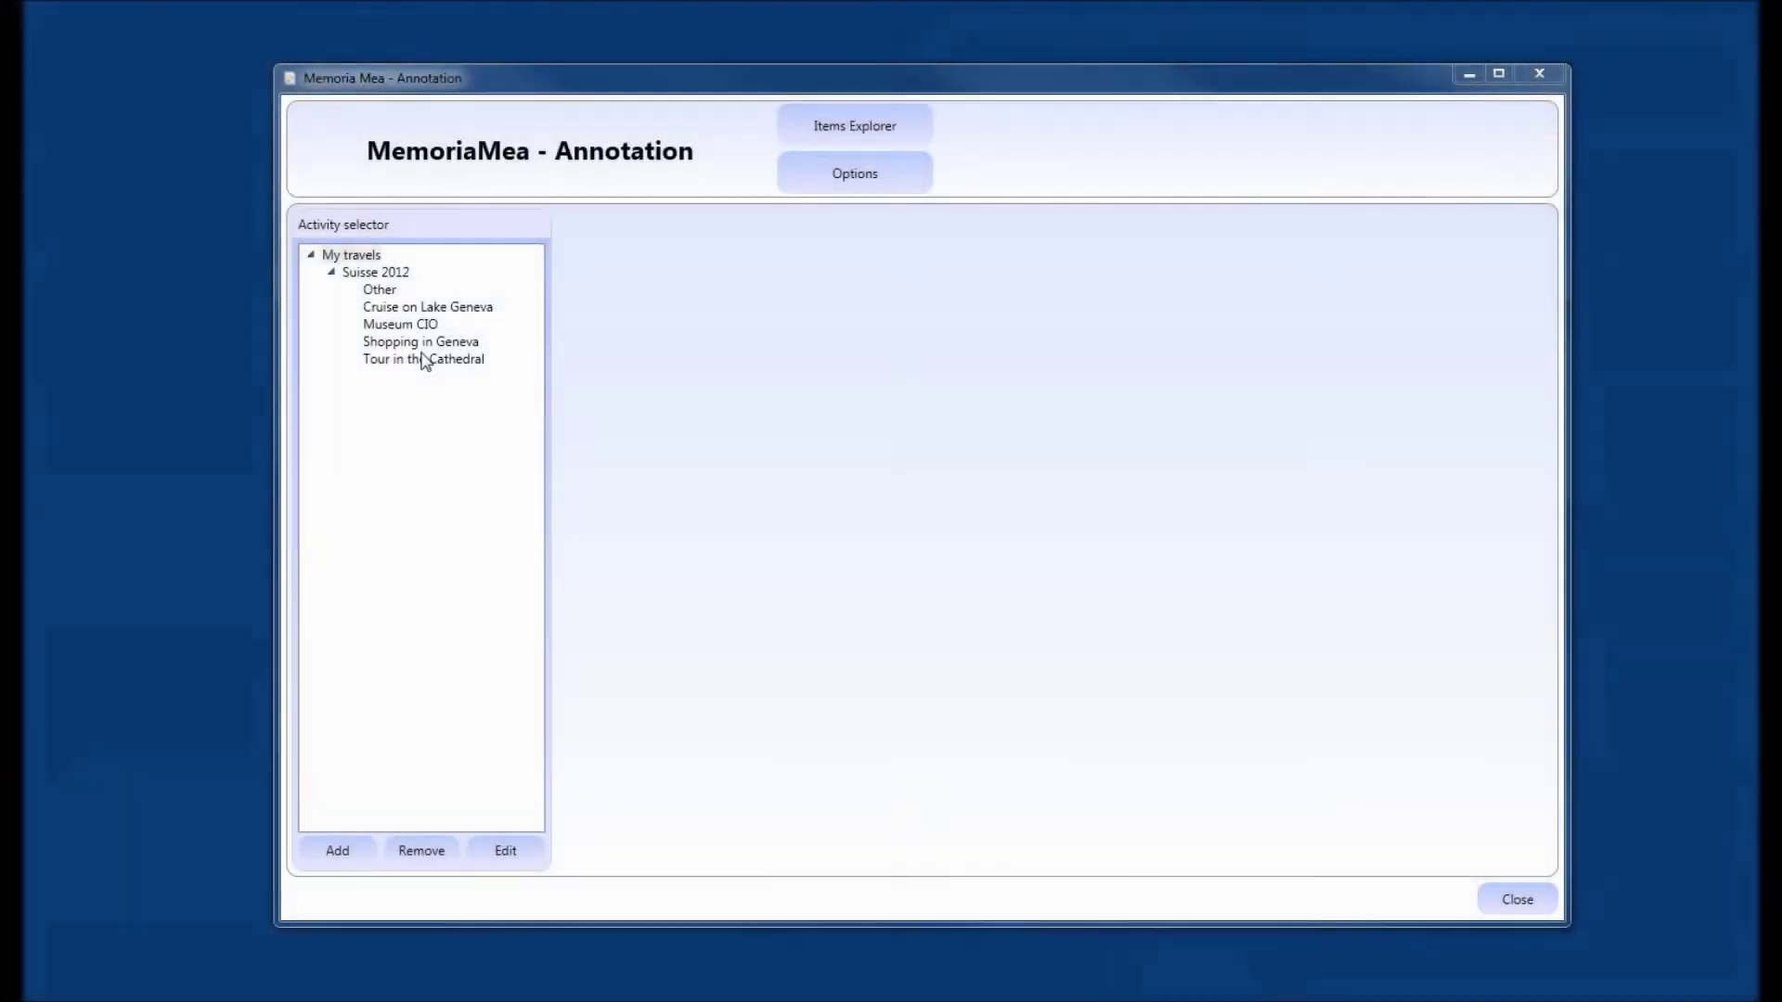
# Add an Author property to the whole Tour in the Cathedral stage, choosing the first person in the Peoples class.
pyautogui.click(413, 360)
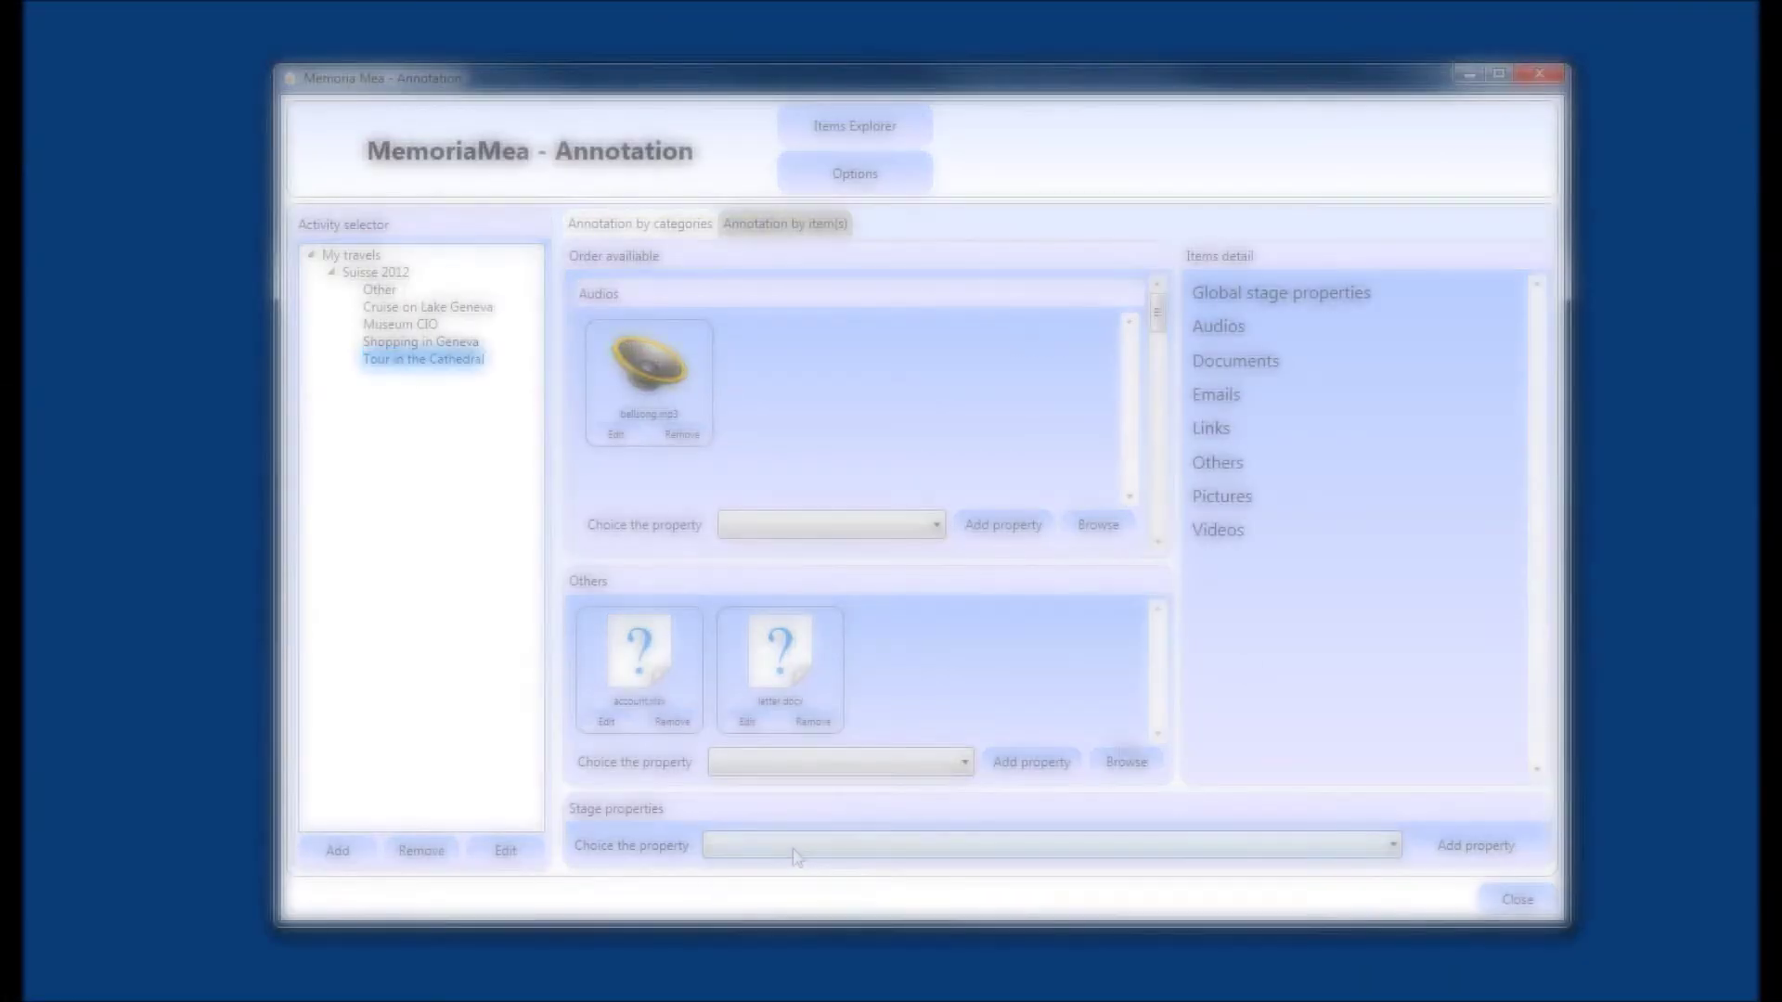
pyautogui.click(793, 847)
pyautogui.click(776, 921)
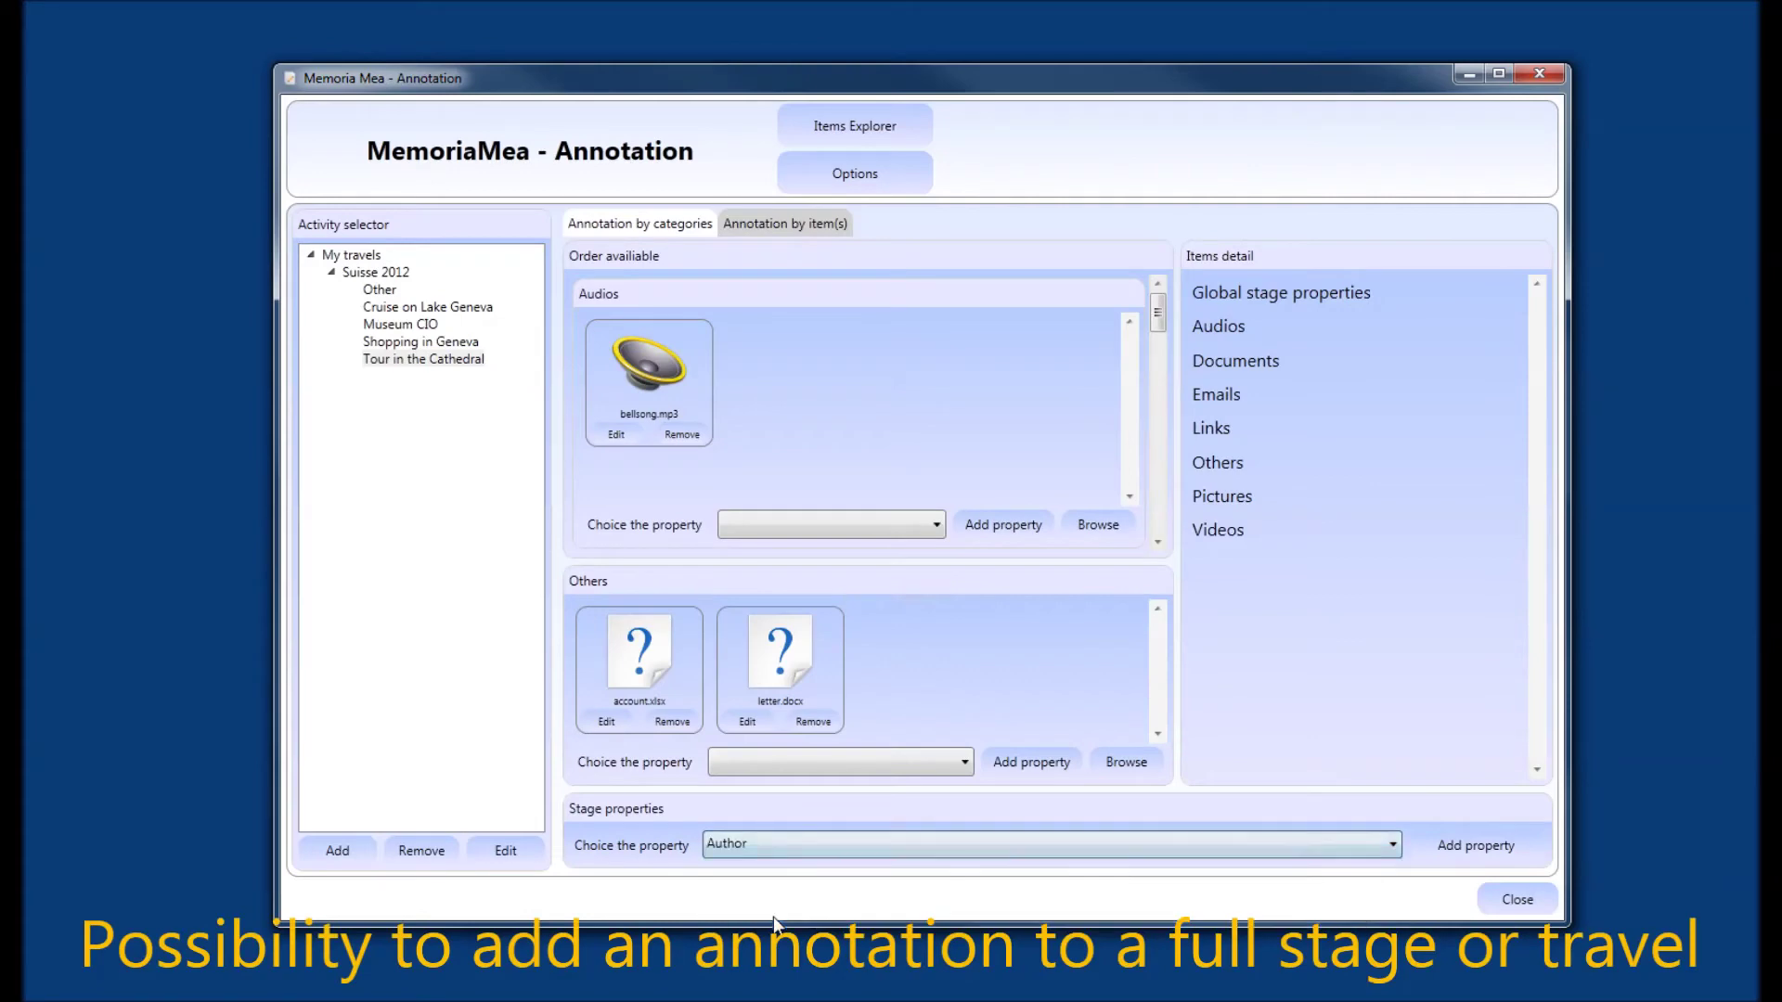
pyautogui.click(1478, 846)
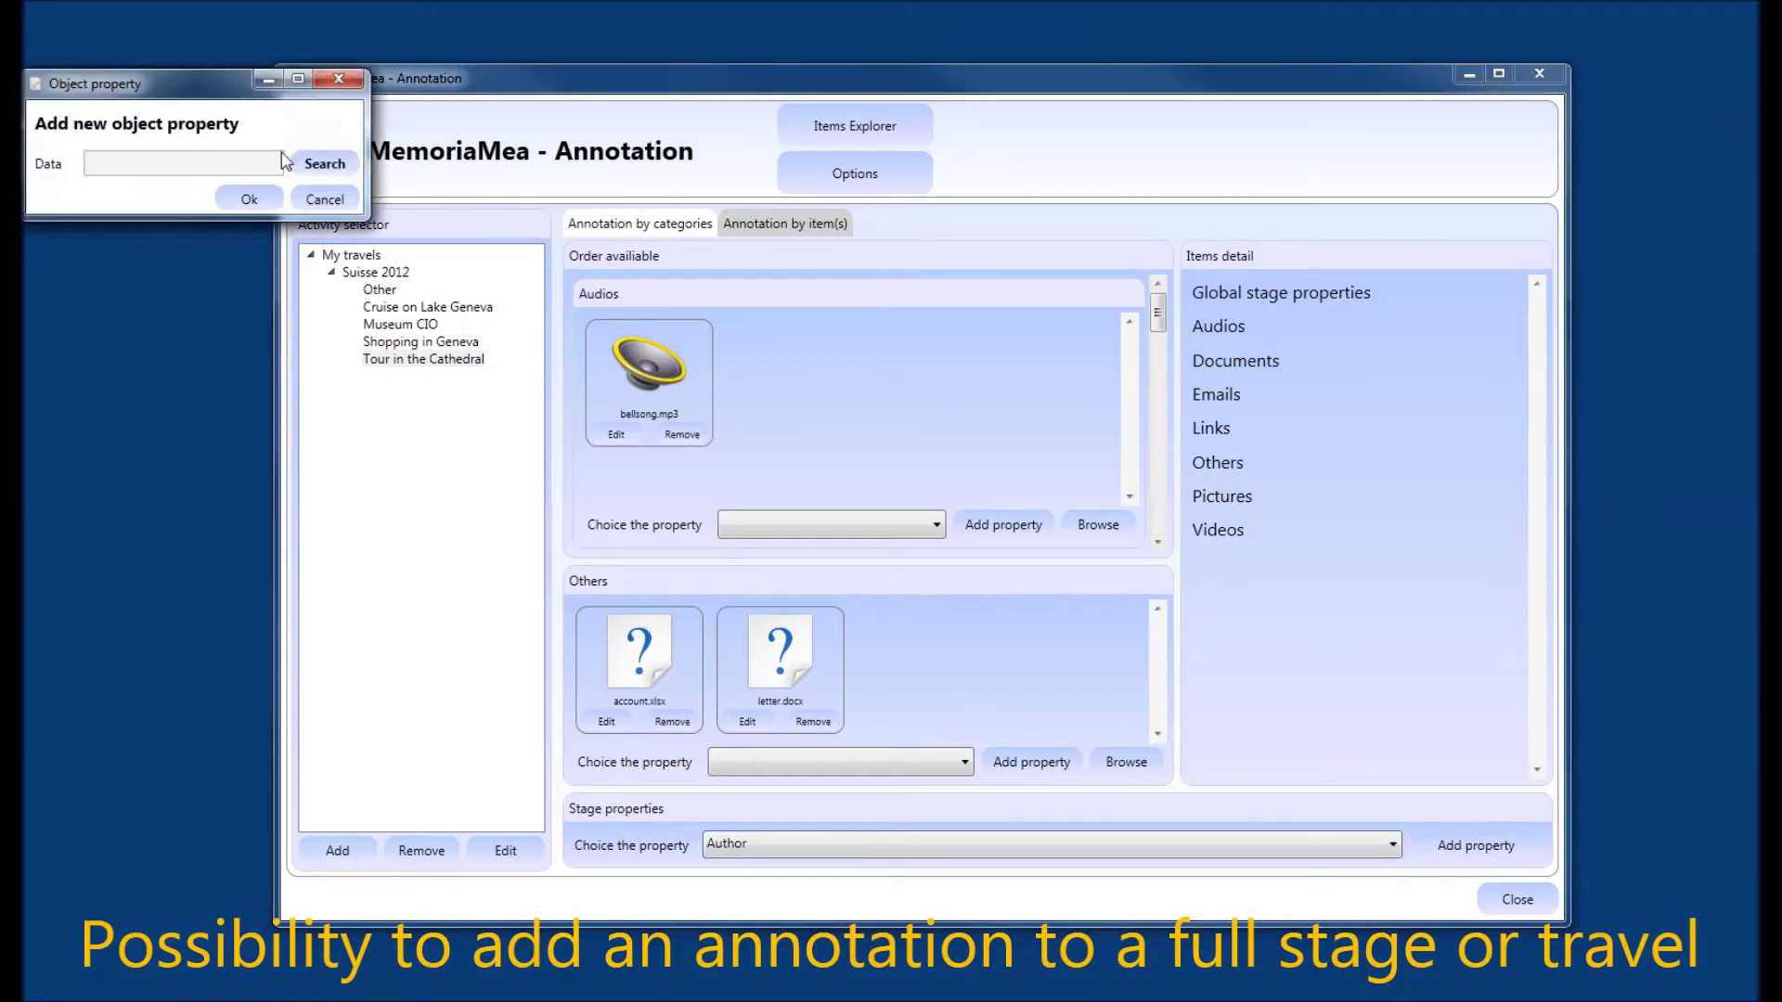
pyautogui.click(324, 163)
pyautogui.click(107, 215)
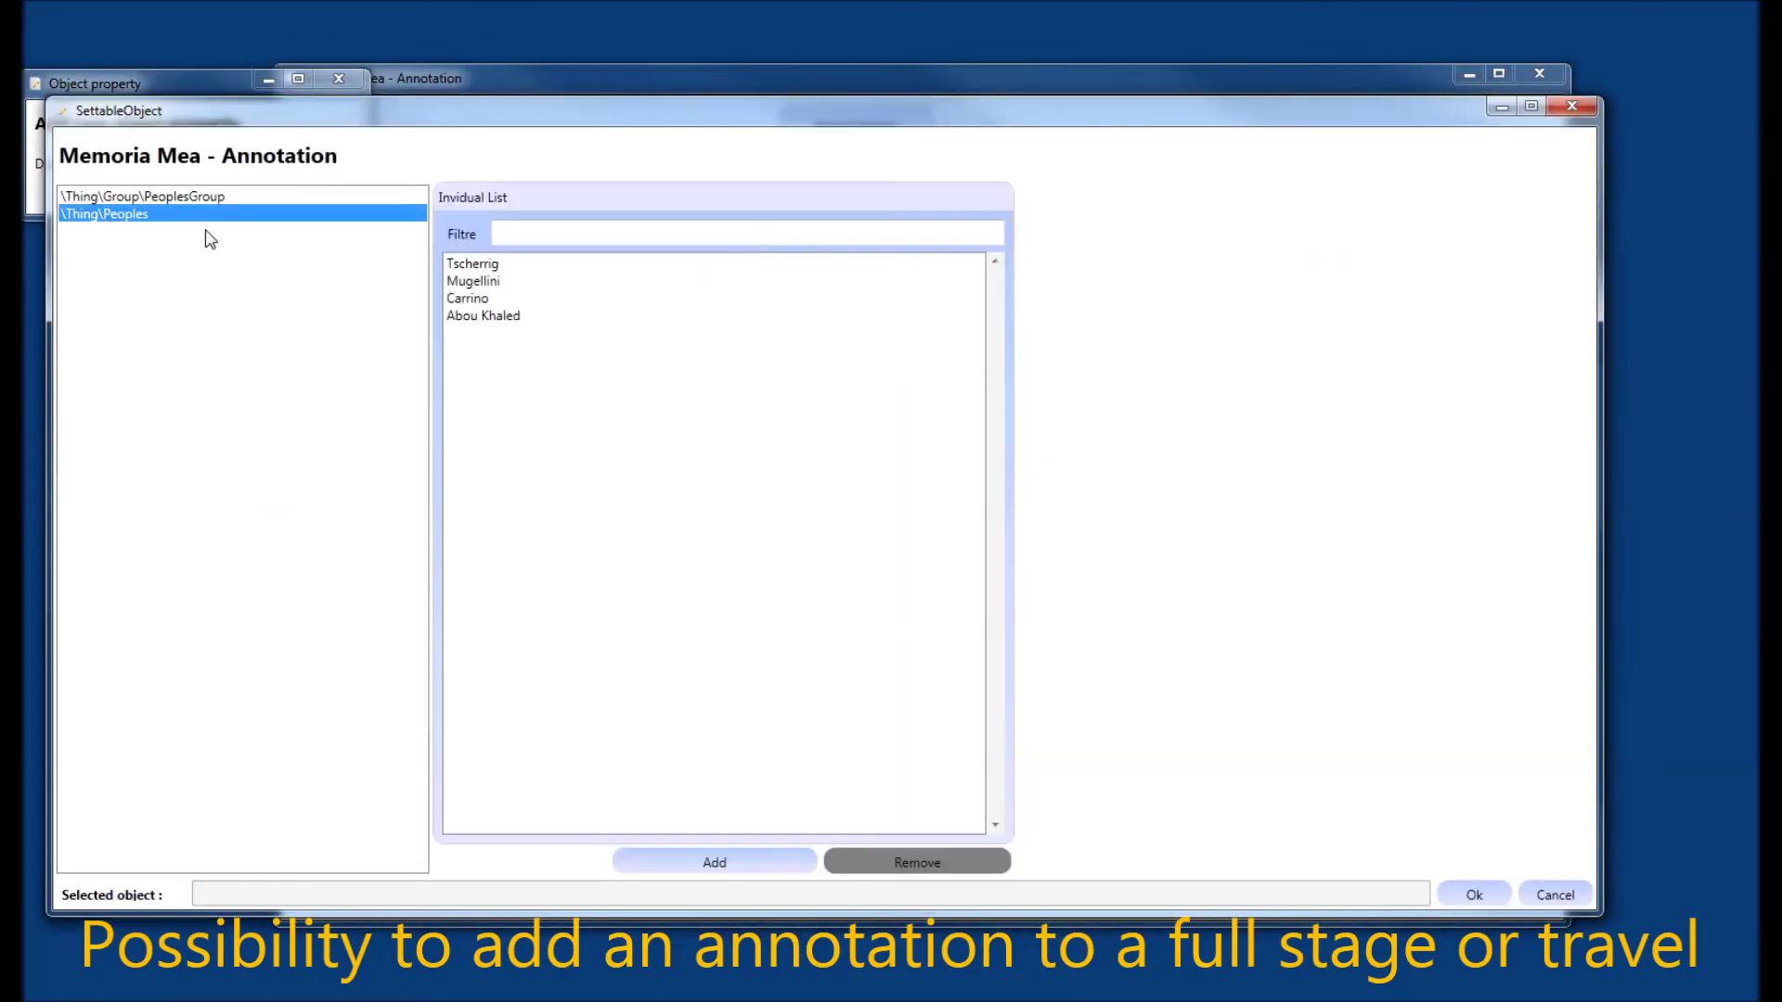
pyautogui.click(478, 265)
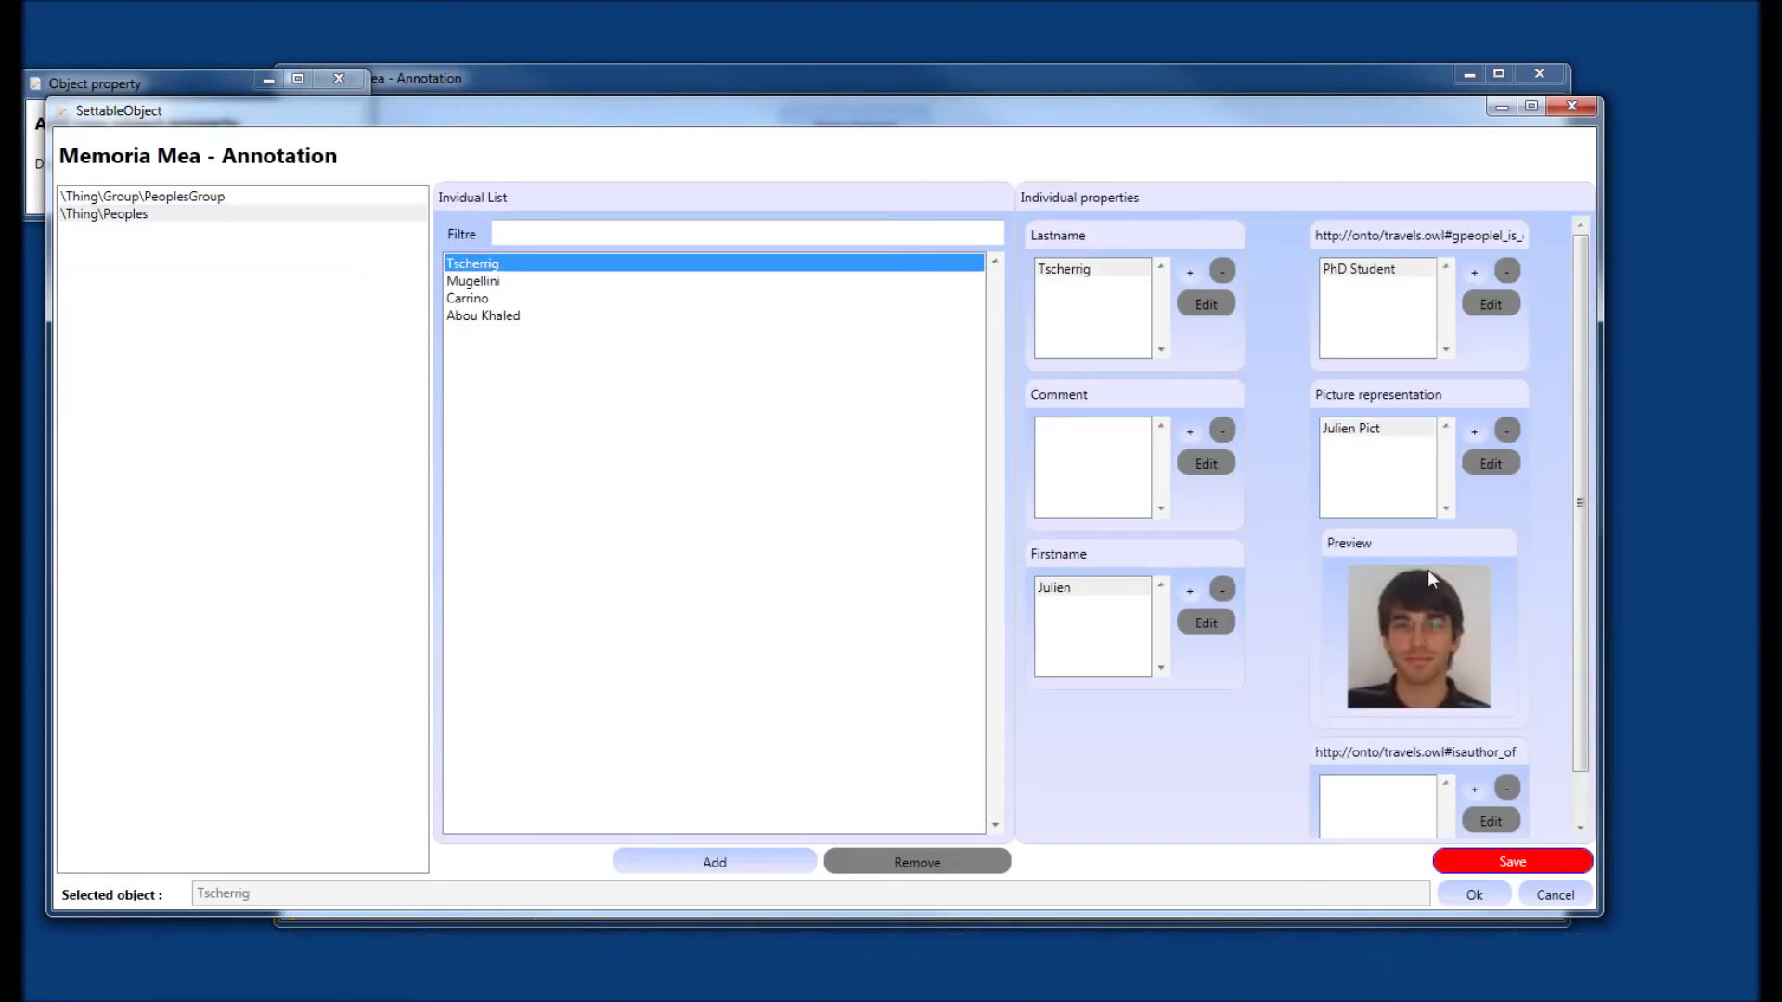
pyautogui.click(1473, 895)
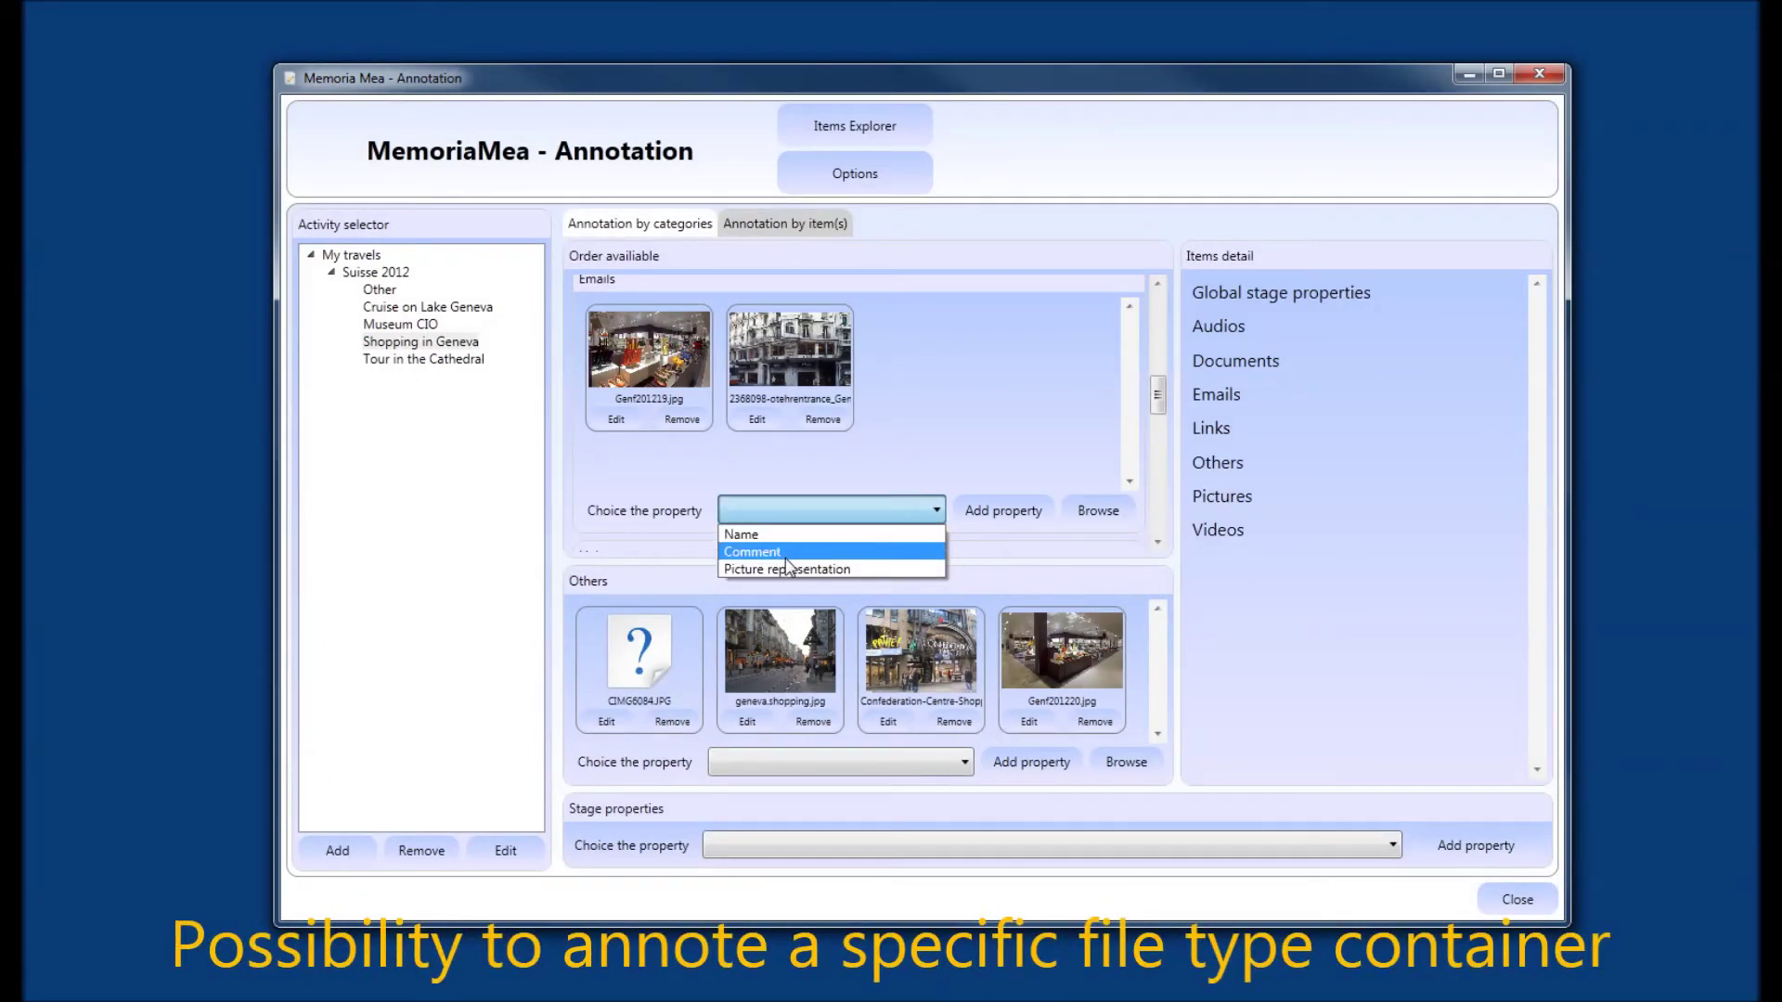
# Add the comment "Shop picture" to the Emails category of the Shopping in Geneva stage.
pyautogui.click(786, 557)
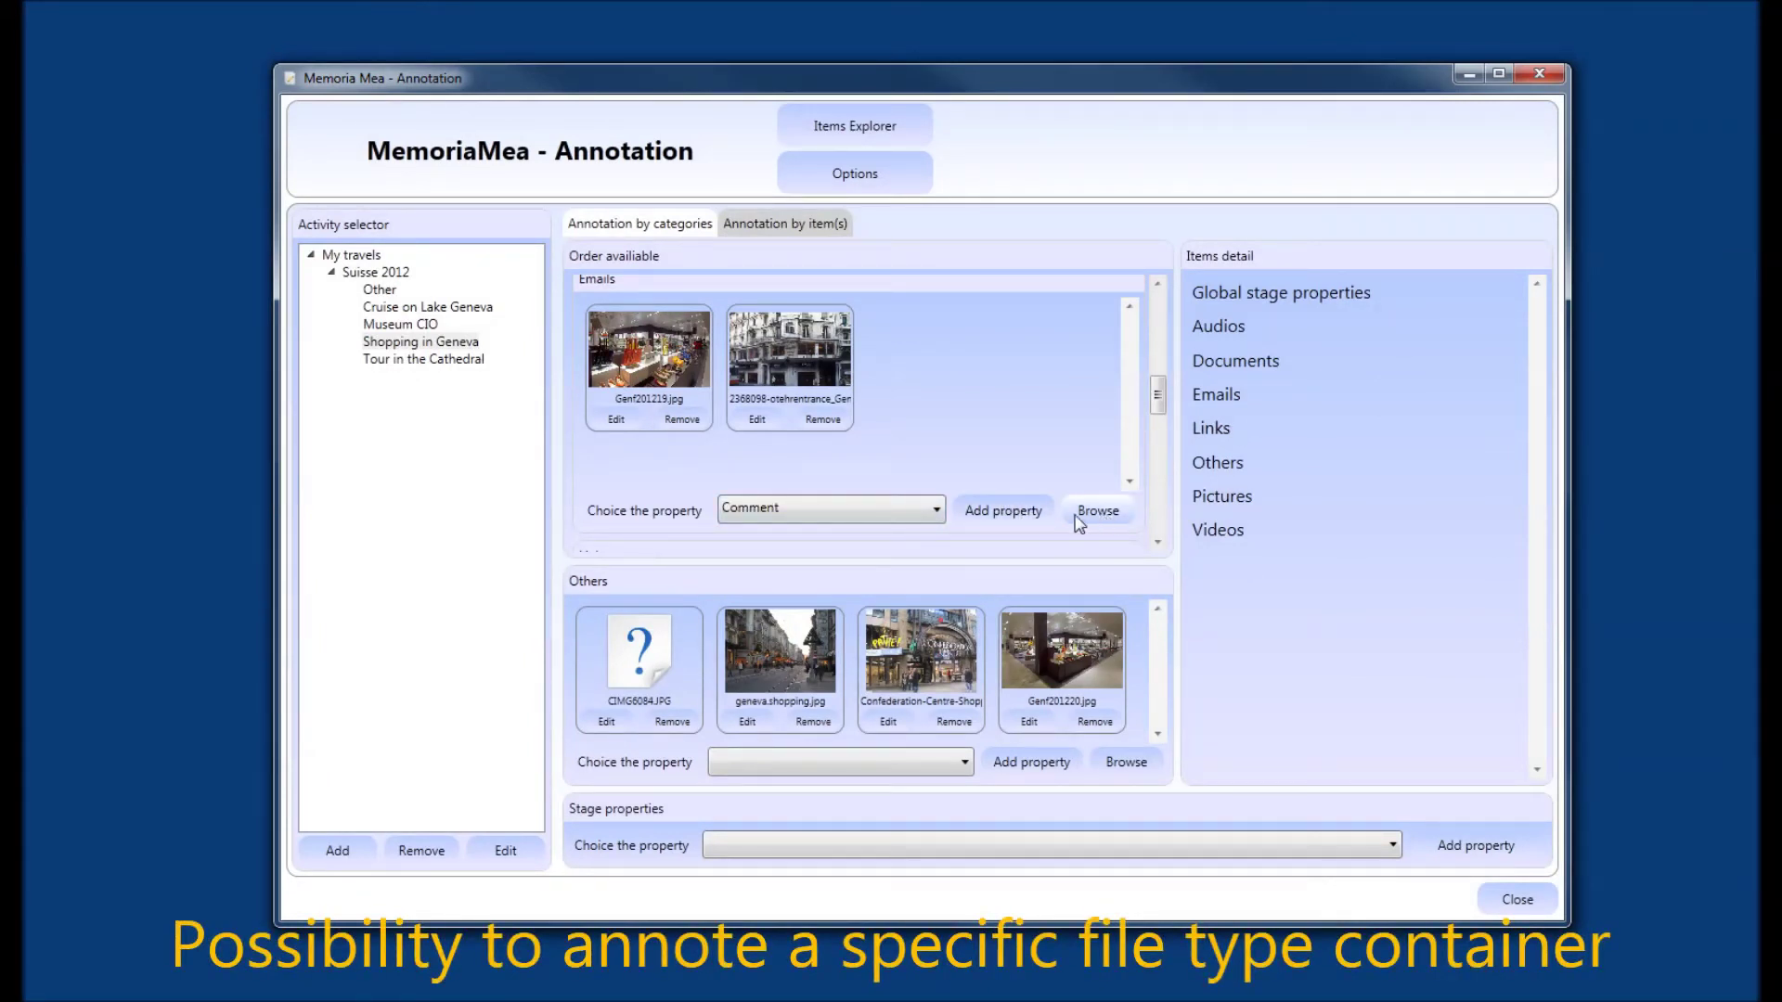
pyautogui.click(1005, 512)
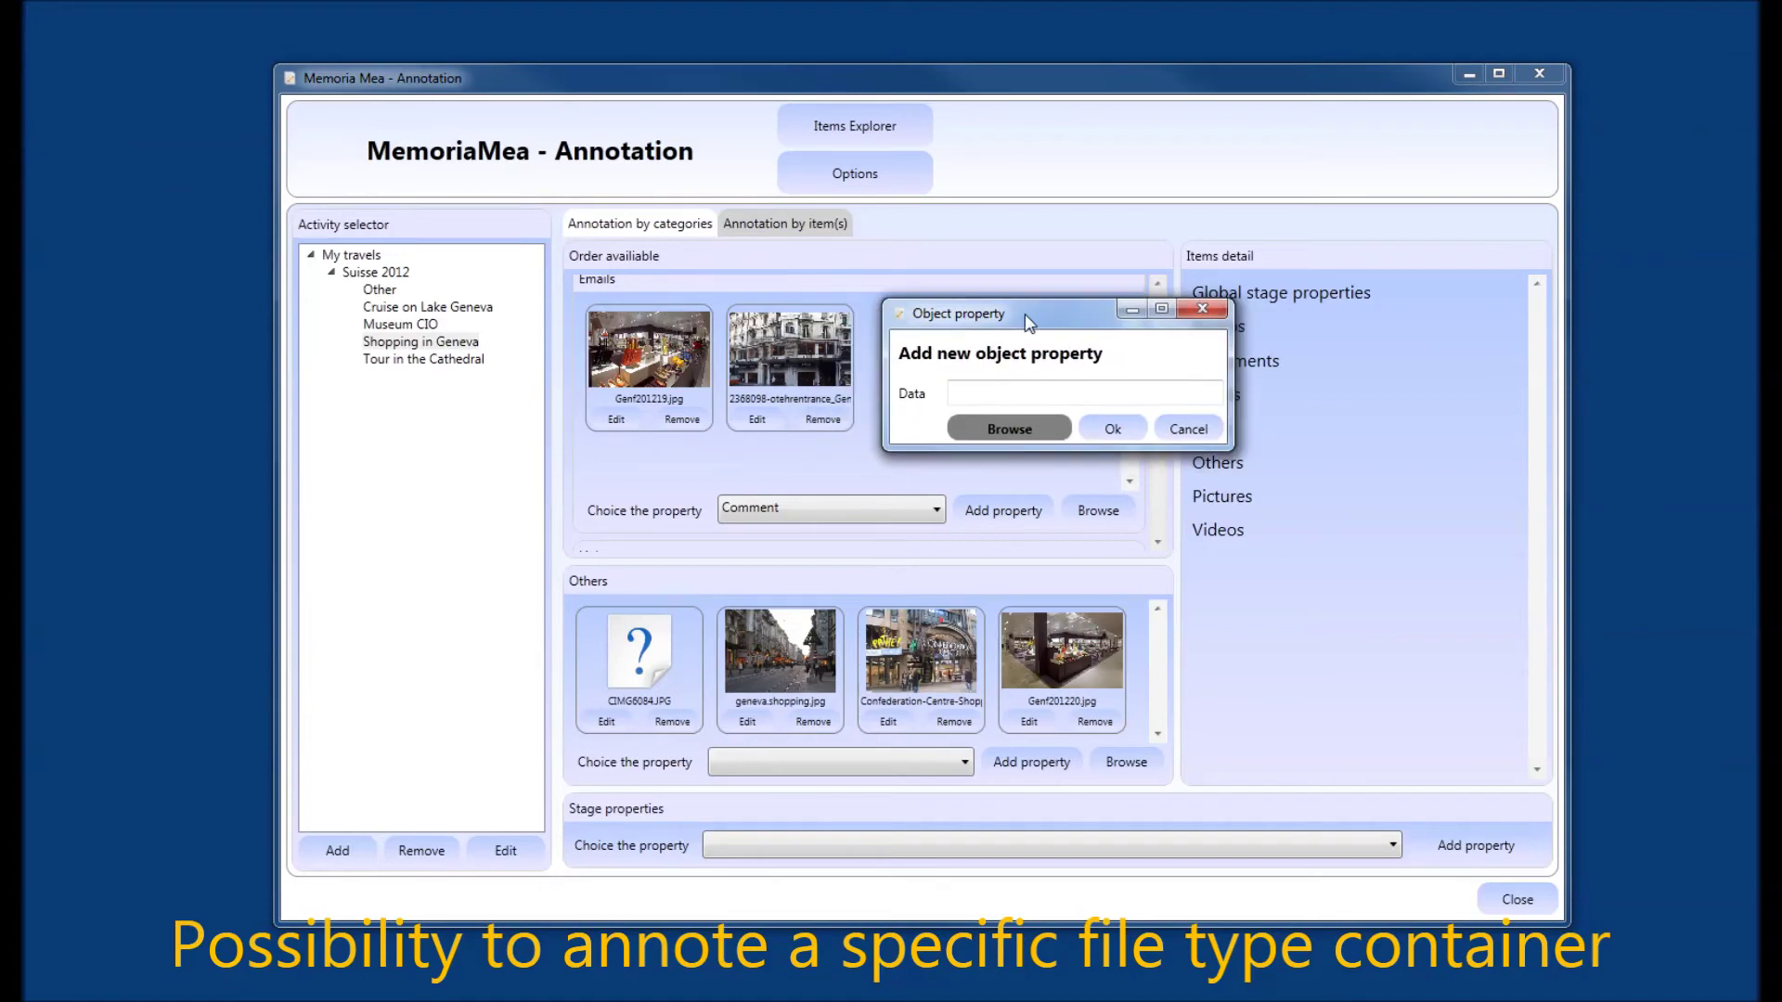
pyautogui.write('Shop picture')
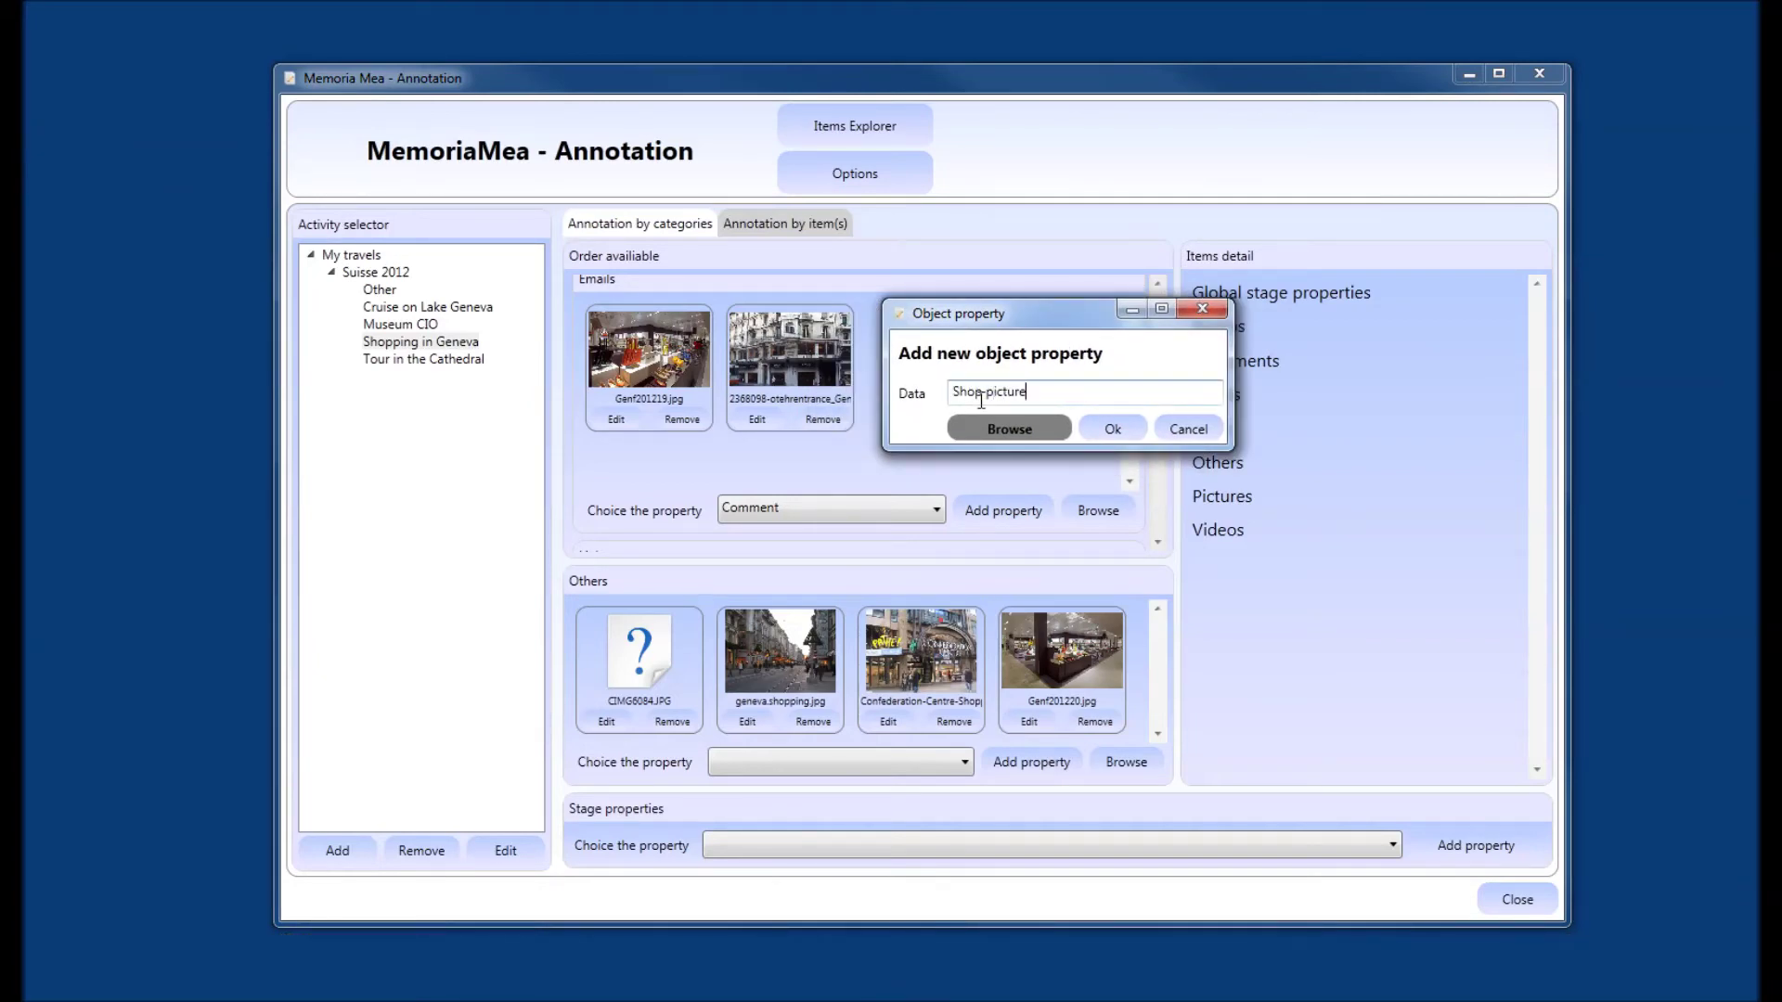
pyautogui.press('Return')
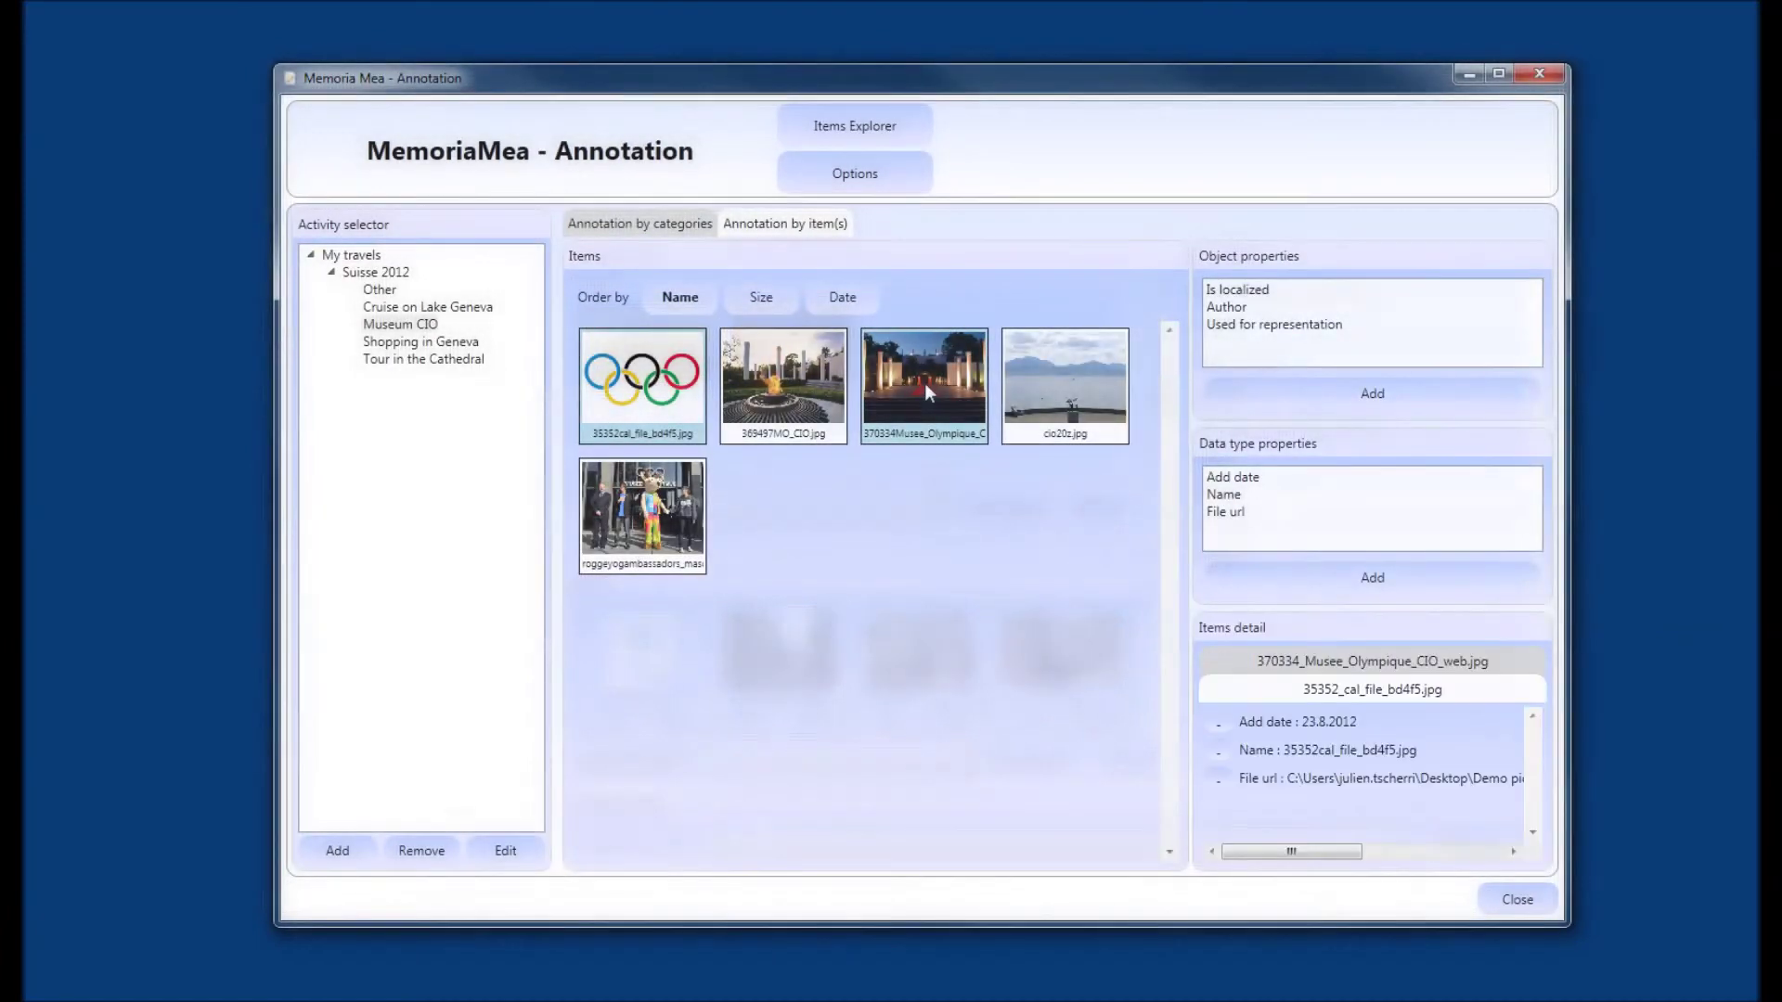
# Add the mascot image to the Museum CIO selection and assign the third person in the Peoples class as Author of the selected files.
pyautogui.keyDown('ctrl'); pyautogui.click(691, 531); pyautogui.keyUp('ctrl')
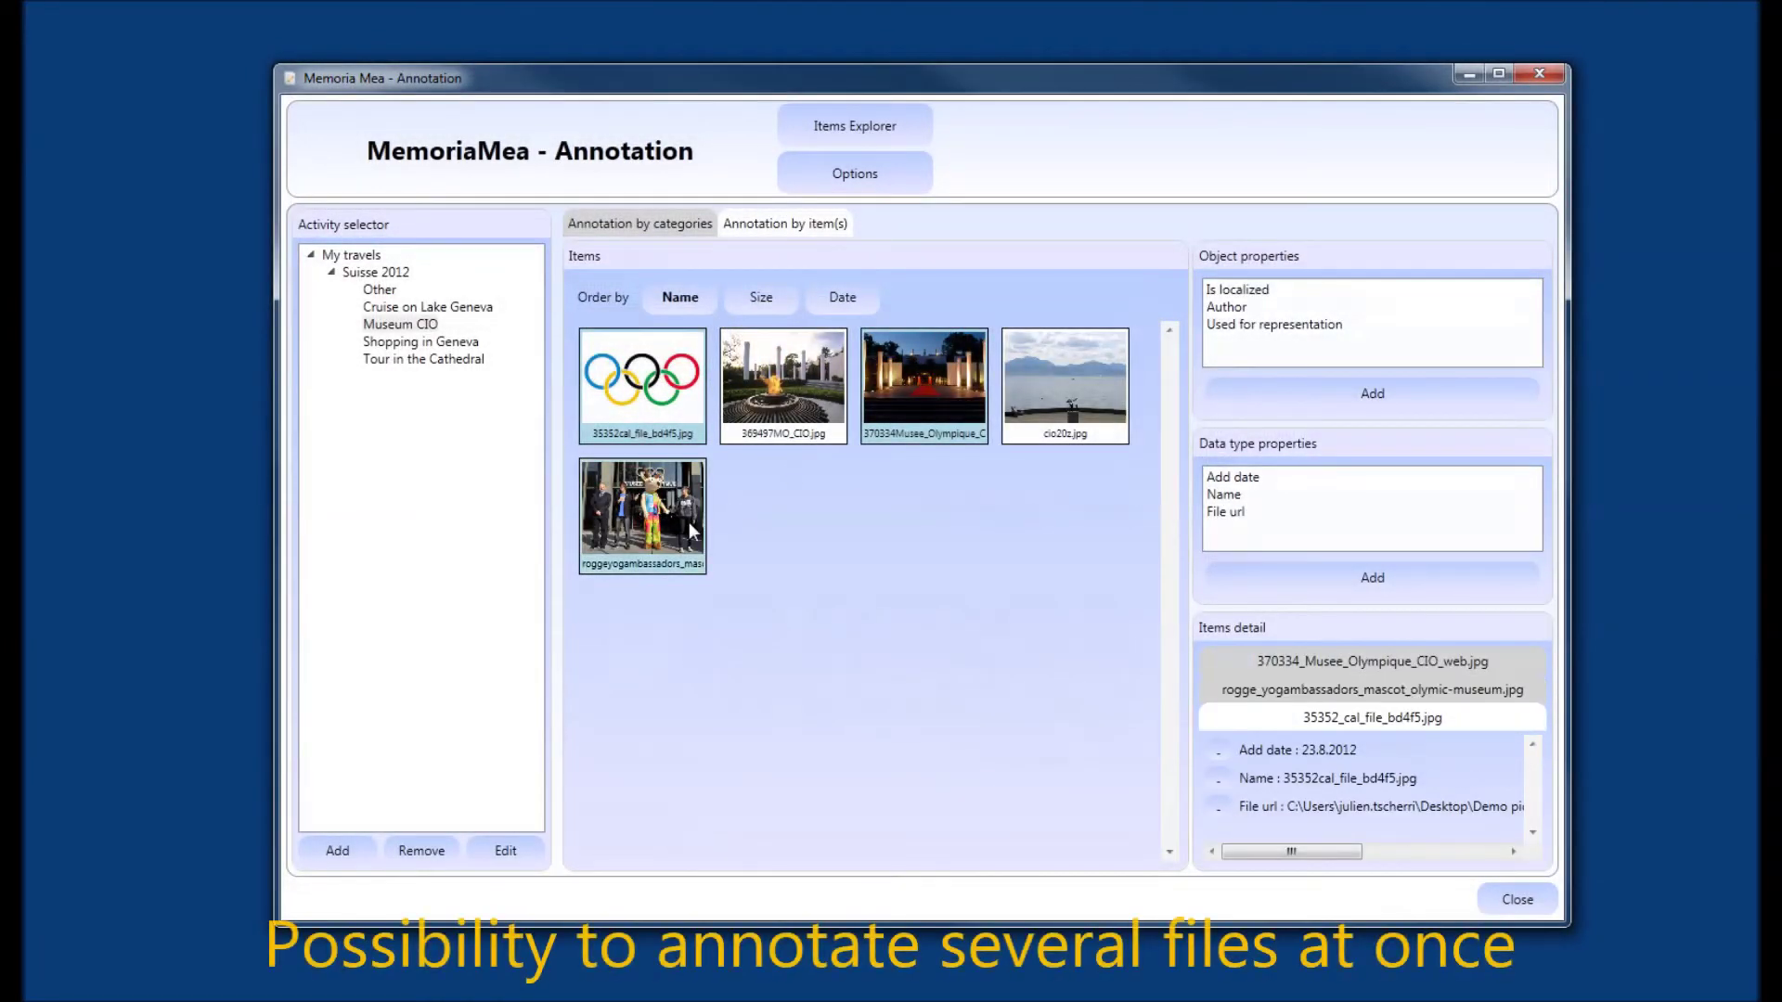
pyautogui.click(1249, 308)
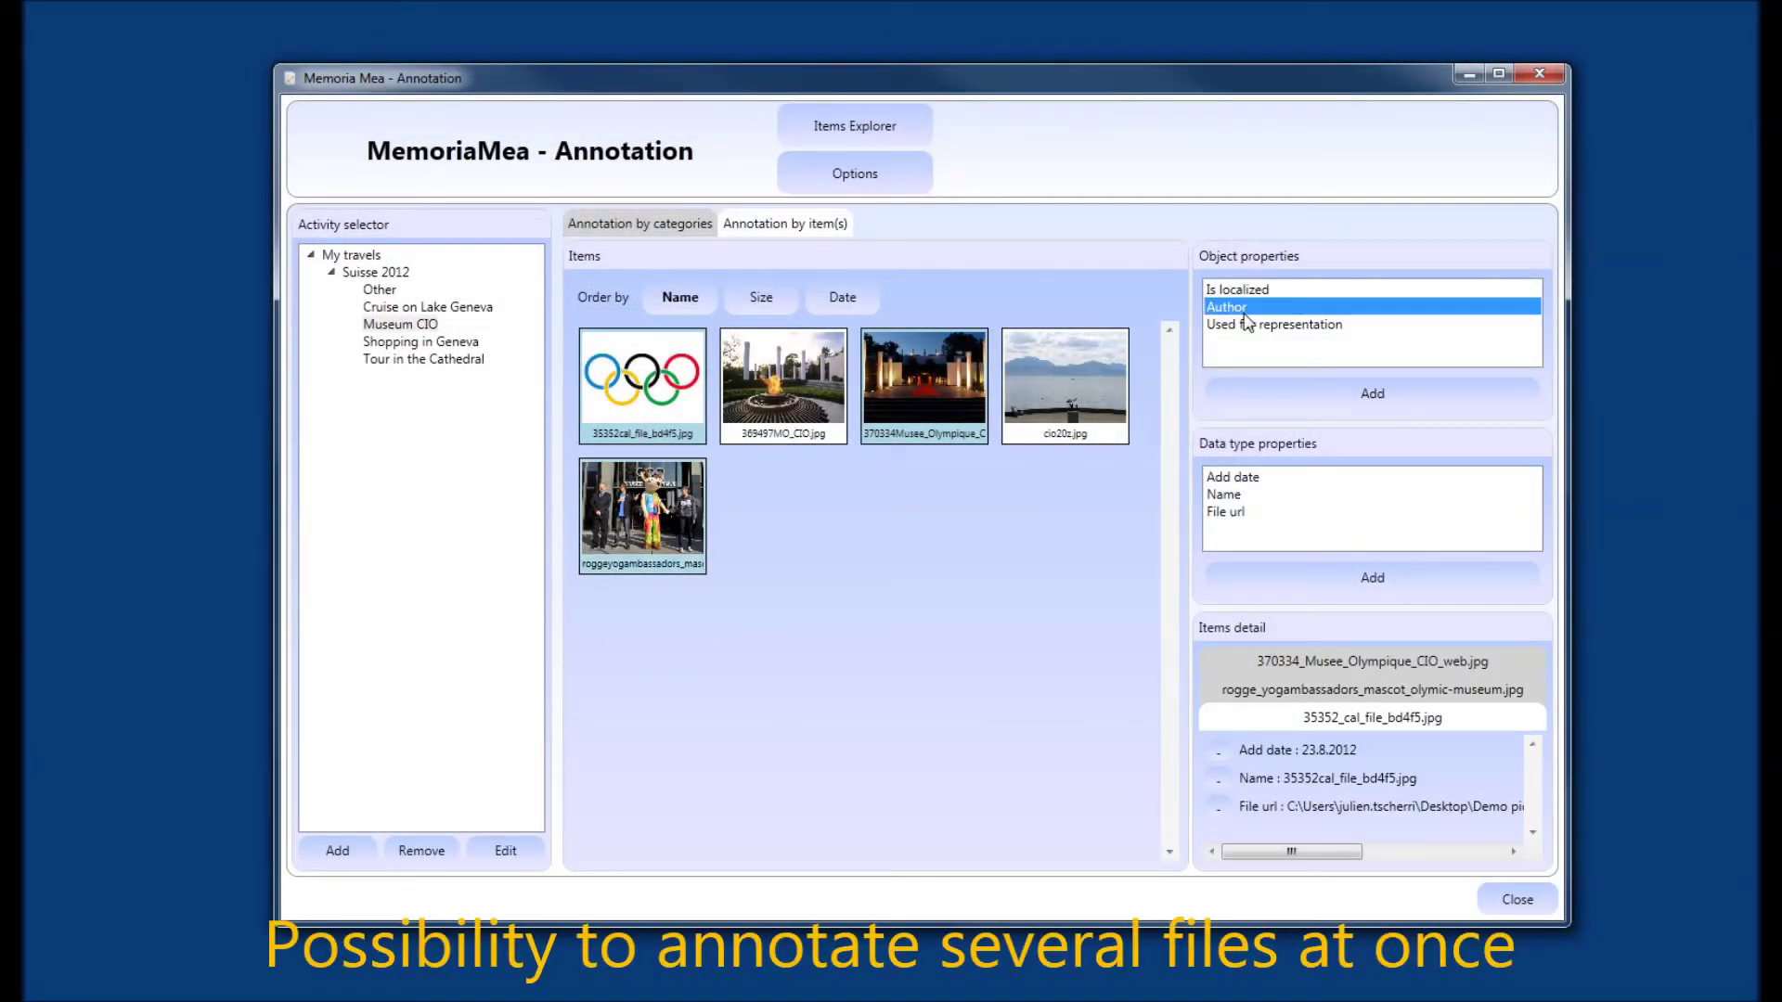
pyautogui.click(1290, 569)
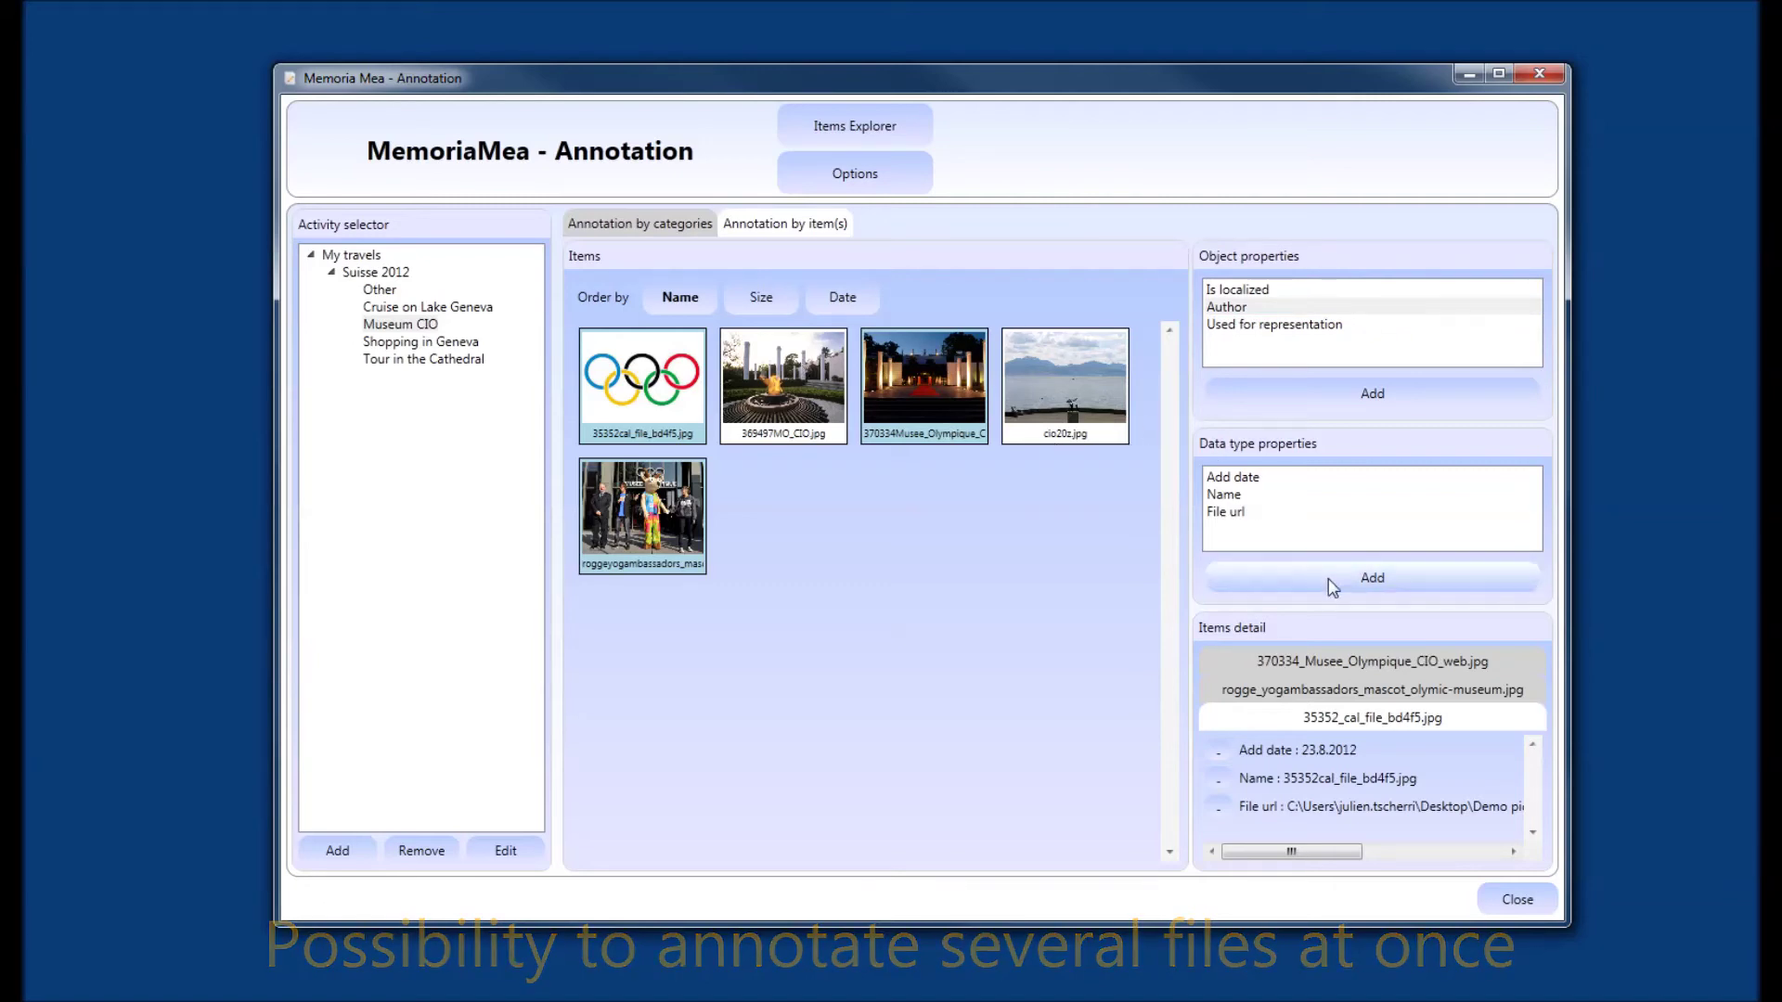
pyautogui.click(1373, 393)
pyautogui.click(213, 197)
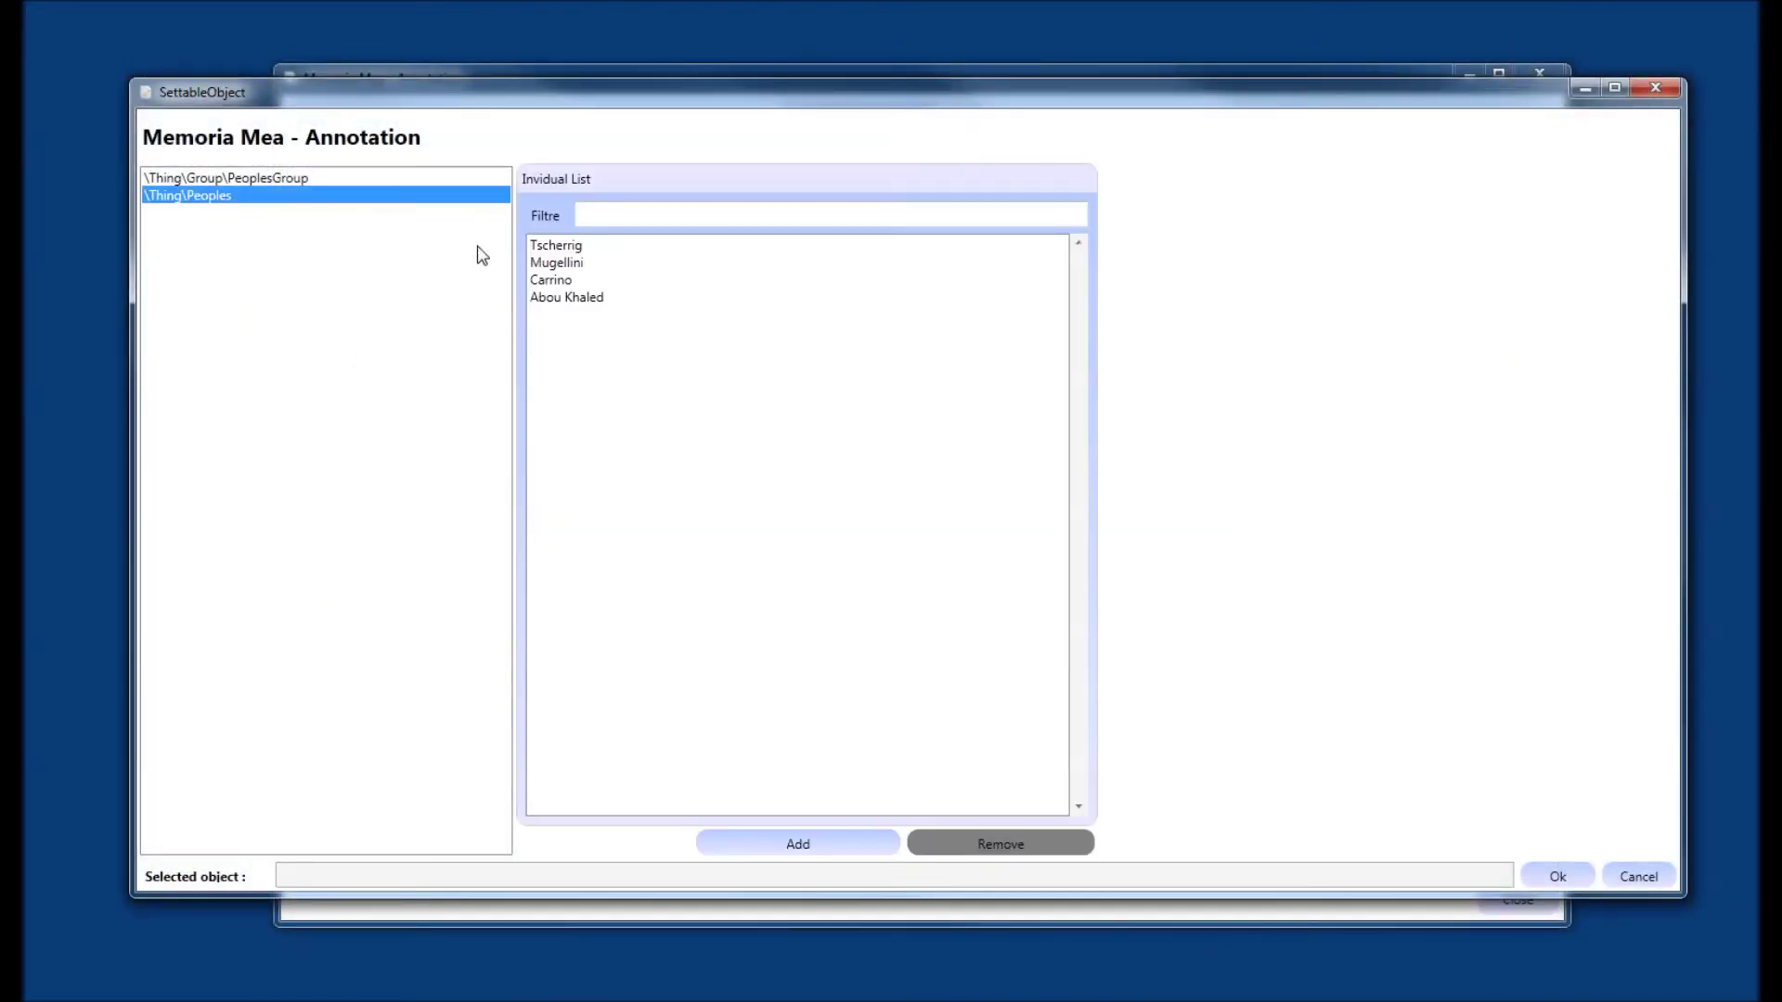
pyautogui.click(577, 280)
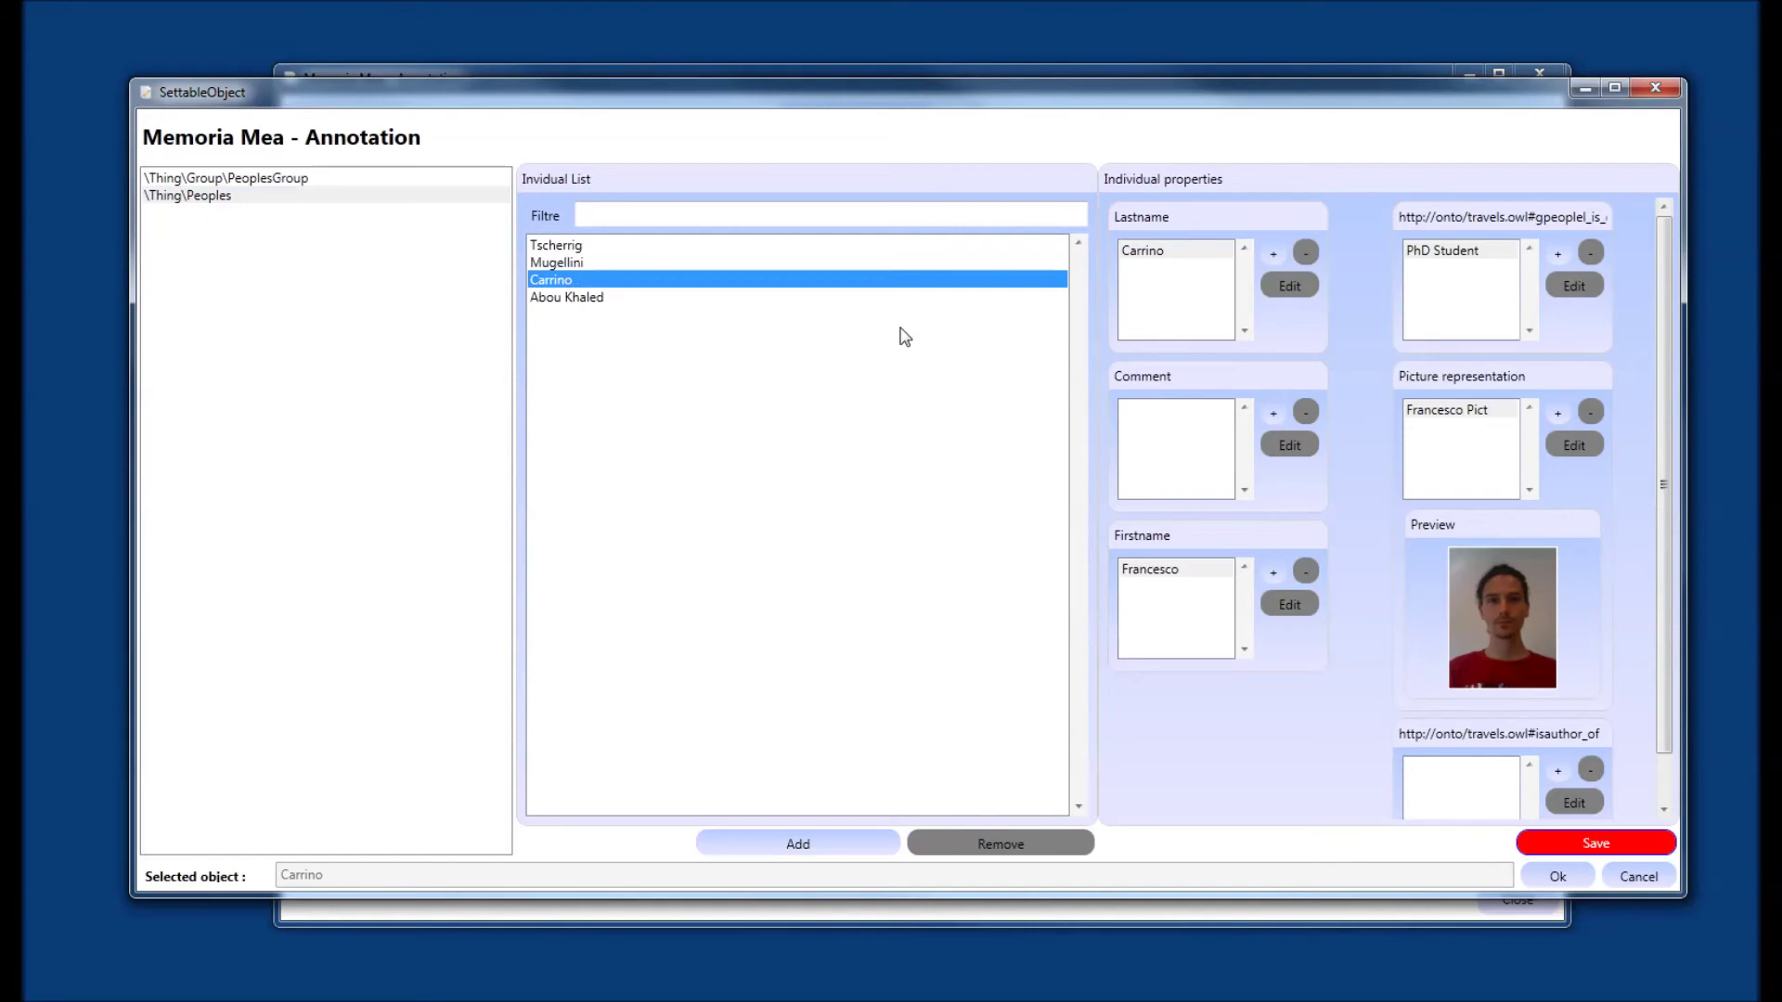
pyautogui.click(1557, 876)
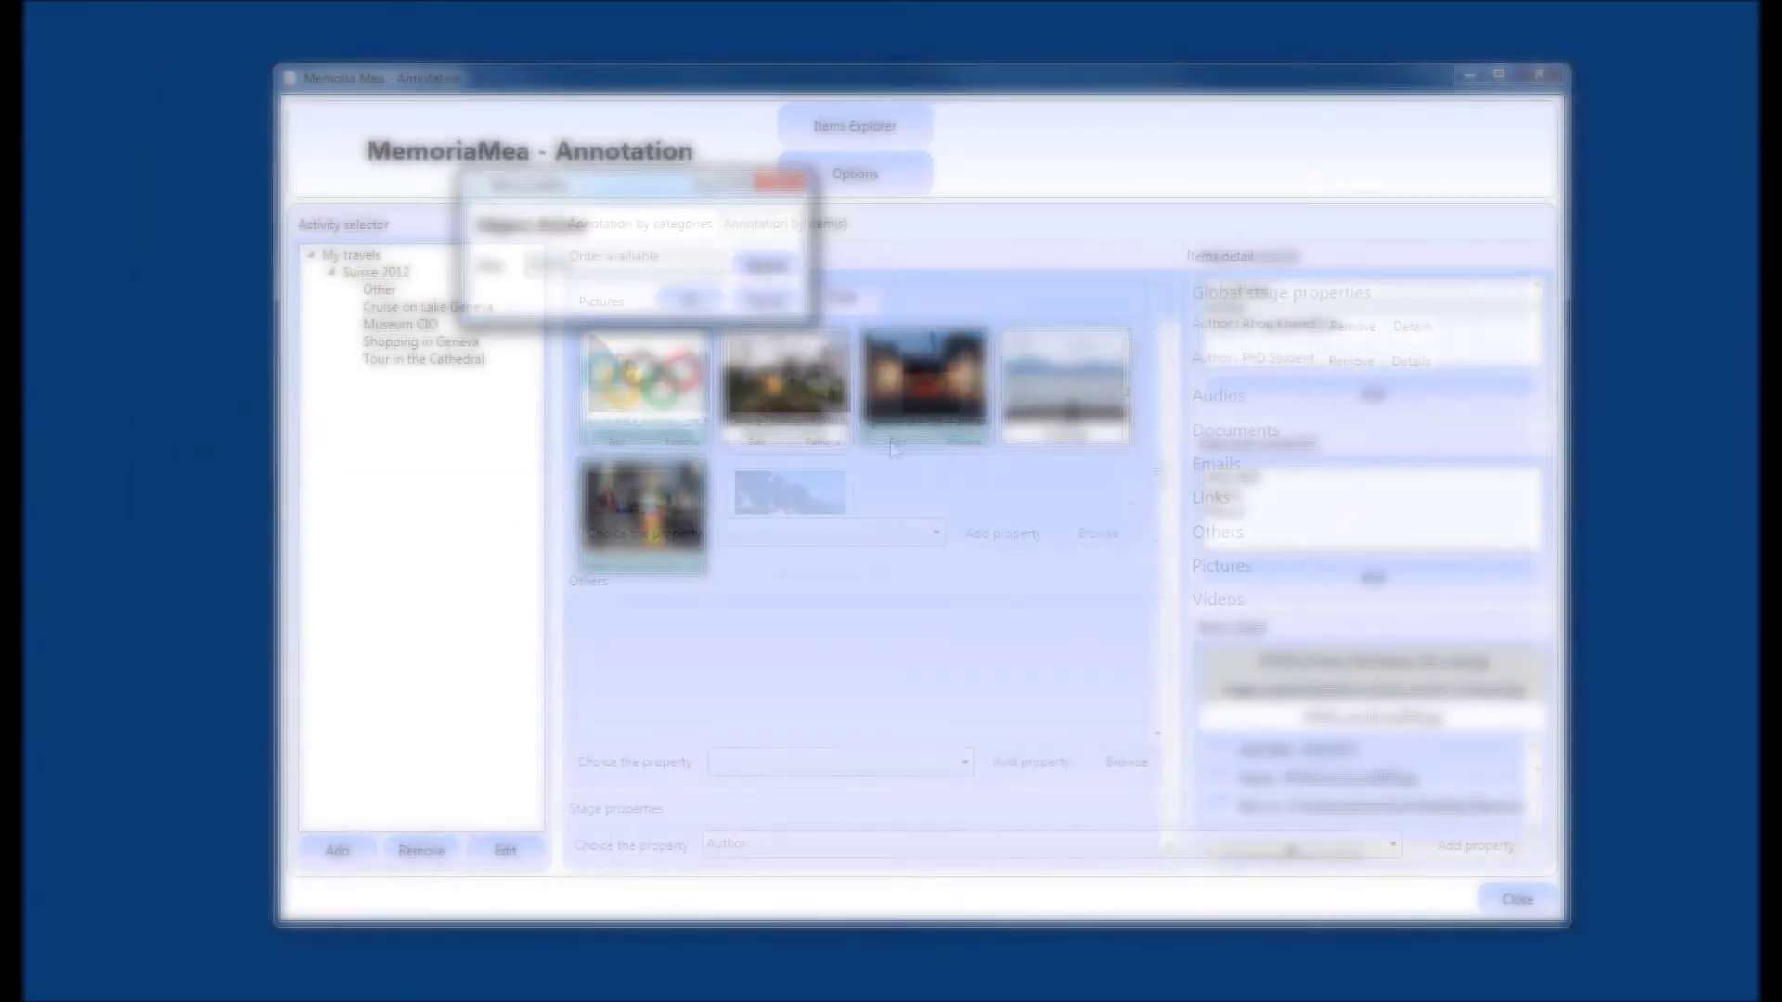
# Open the geneva-lake-fork picture of the Cruise on Lake Geneva stage for editing and add the comment "hi" to it.
pyautogui.click(895, 442)
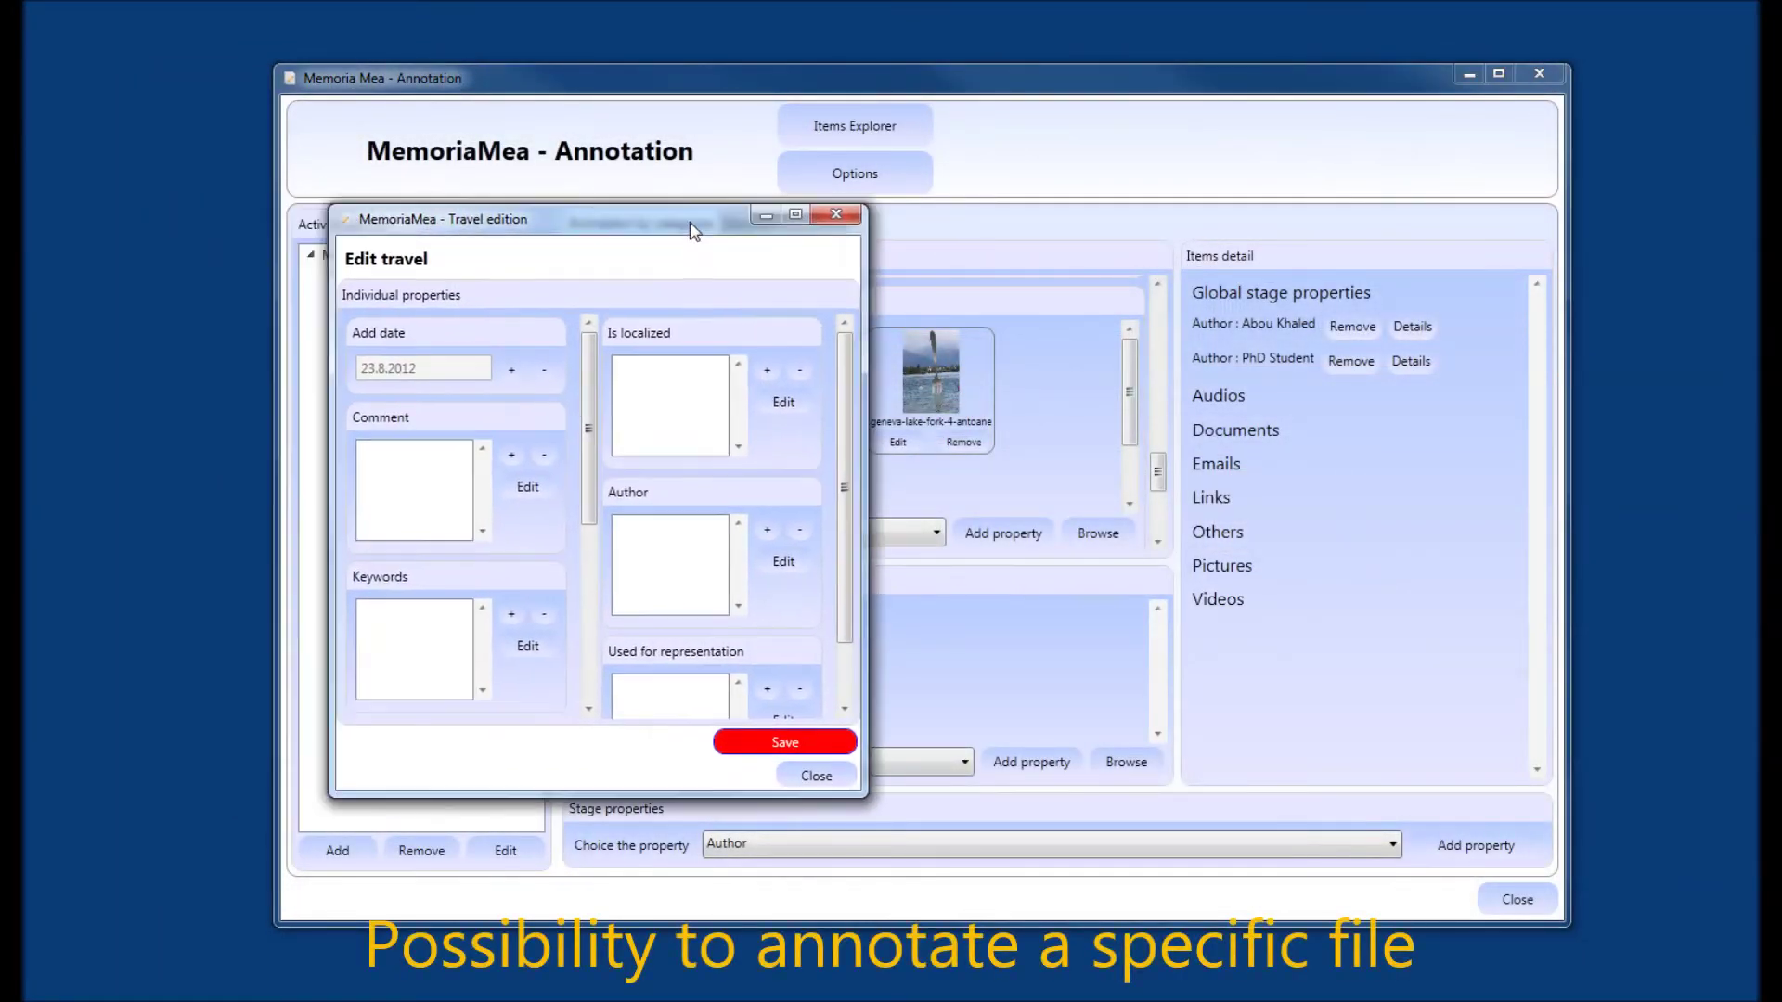
pyautogui.moveTo(691, 228); pyautogui.dragTo(893, 217)
pyautogui.click(715, 446)
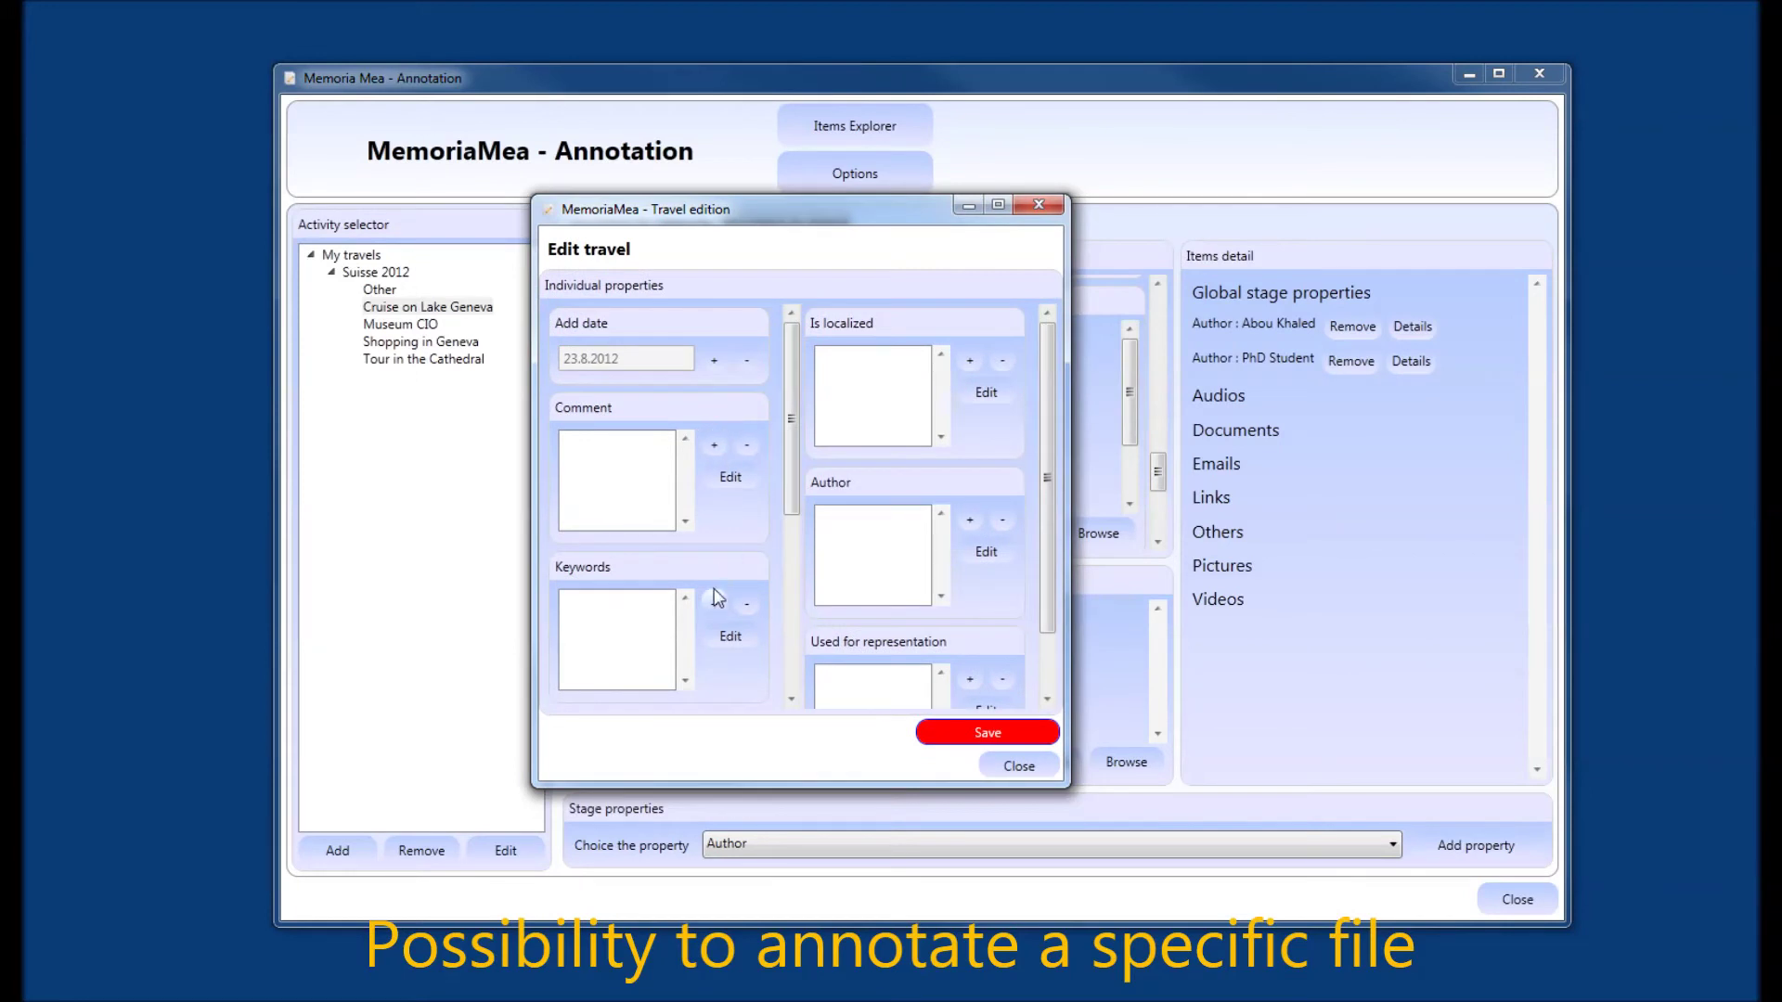
pyautogui.click(819, 421)
pyautogui.write('hi')
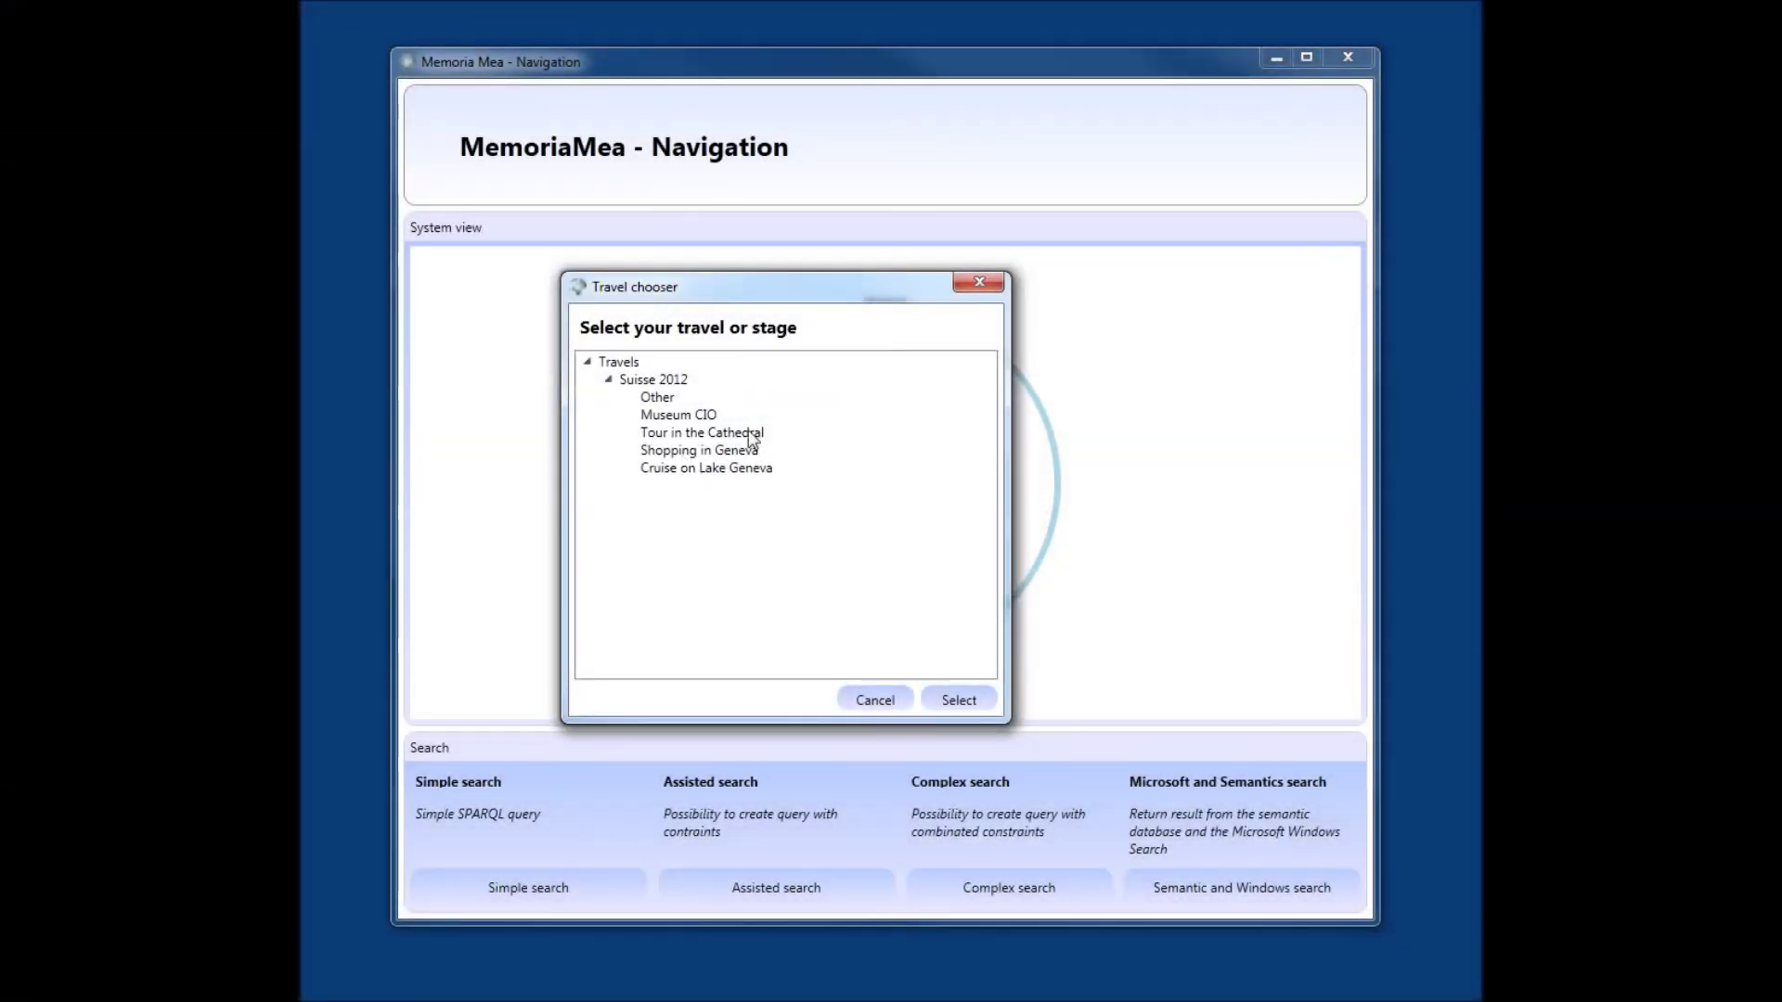
# Load the Suisse 2012 travel into the navigation view and display all elements associated with the walking activity filter.
pyautogui.click(673, 382)
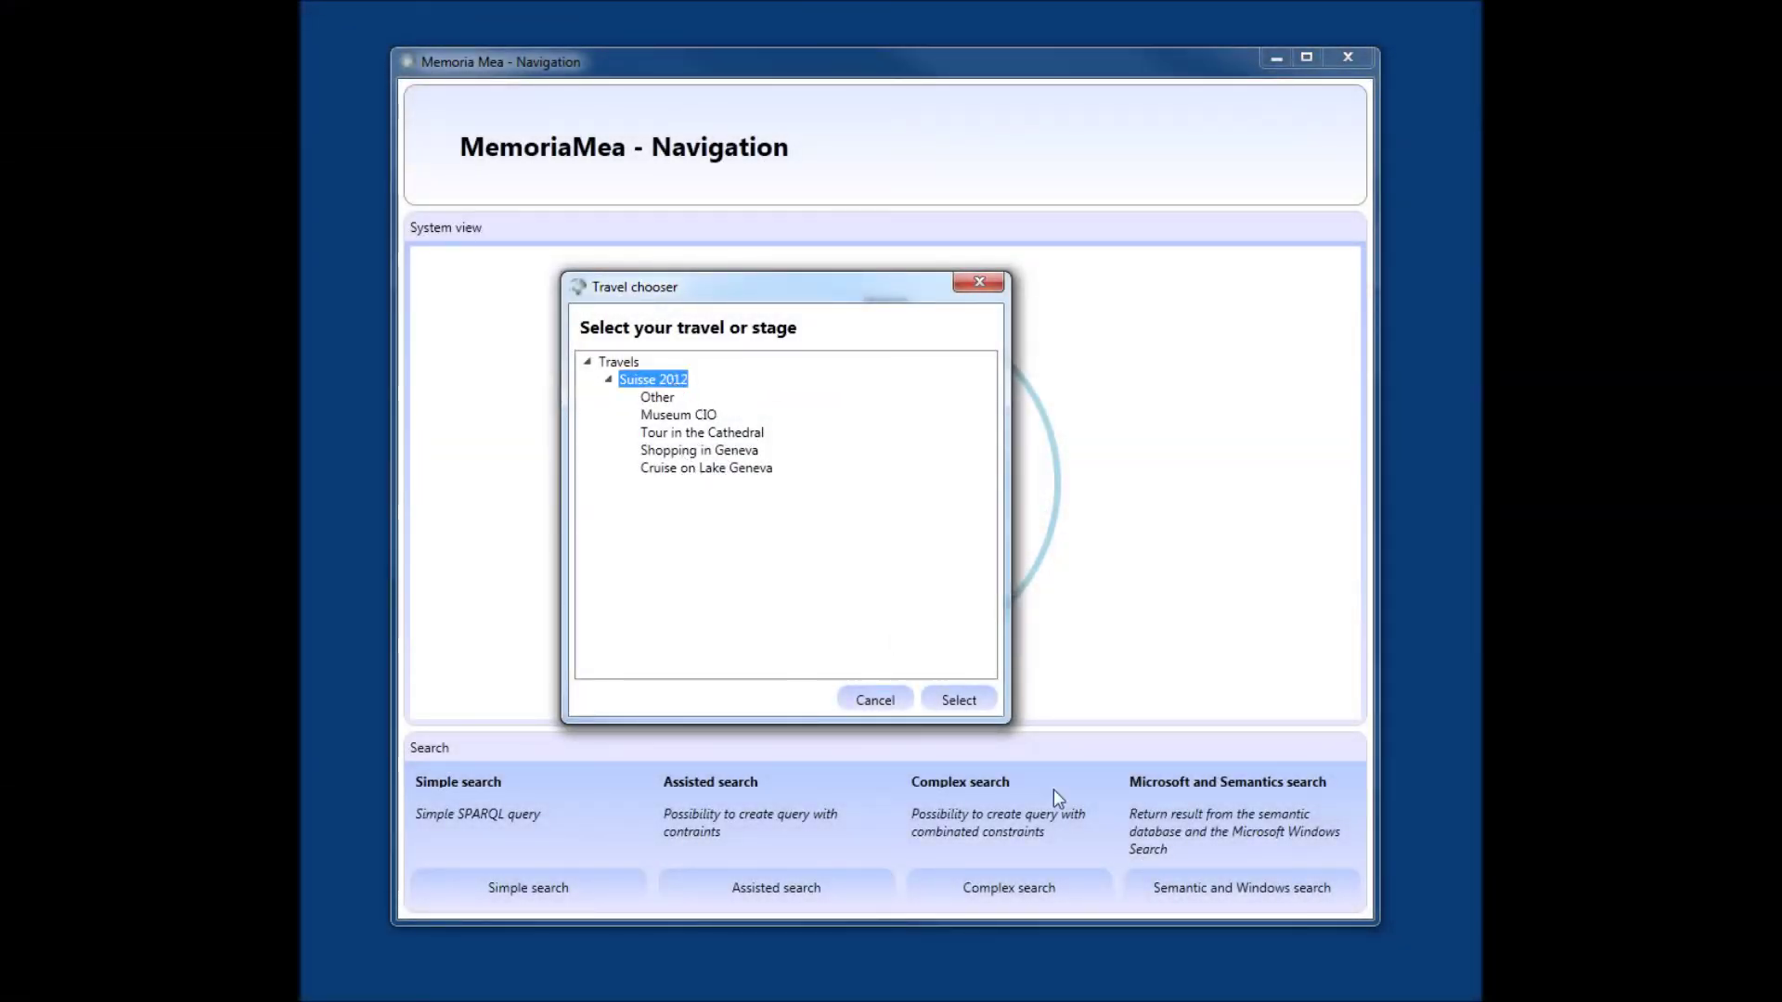
pyautogui.click(959, 701)
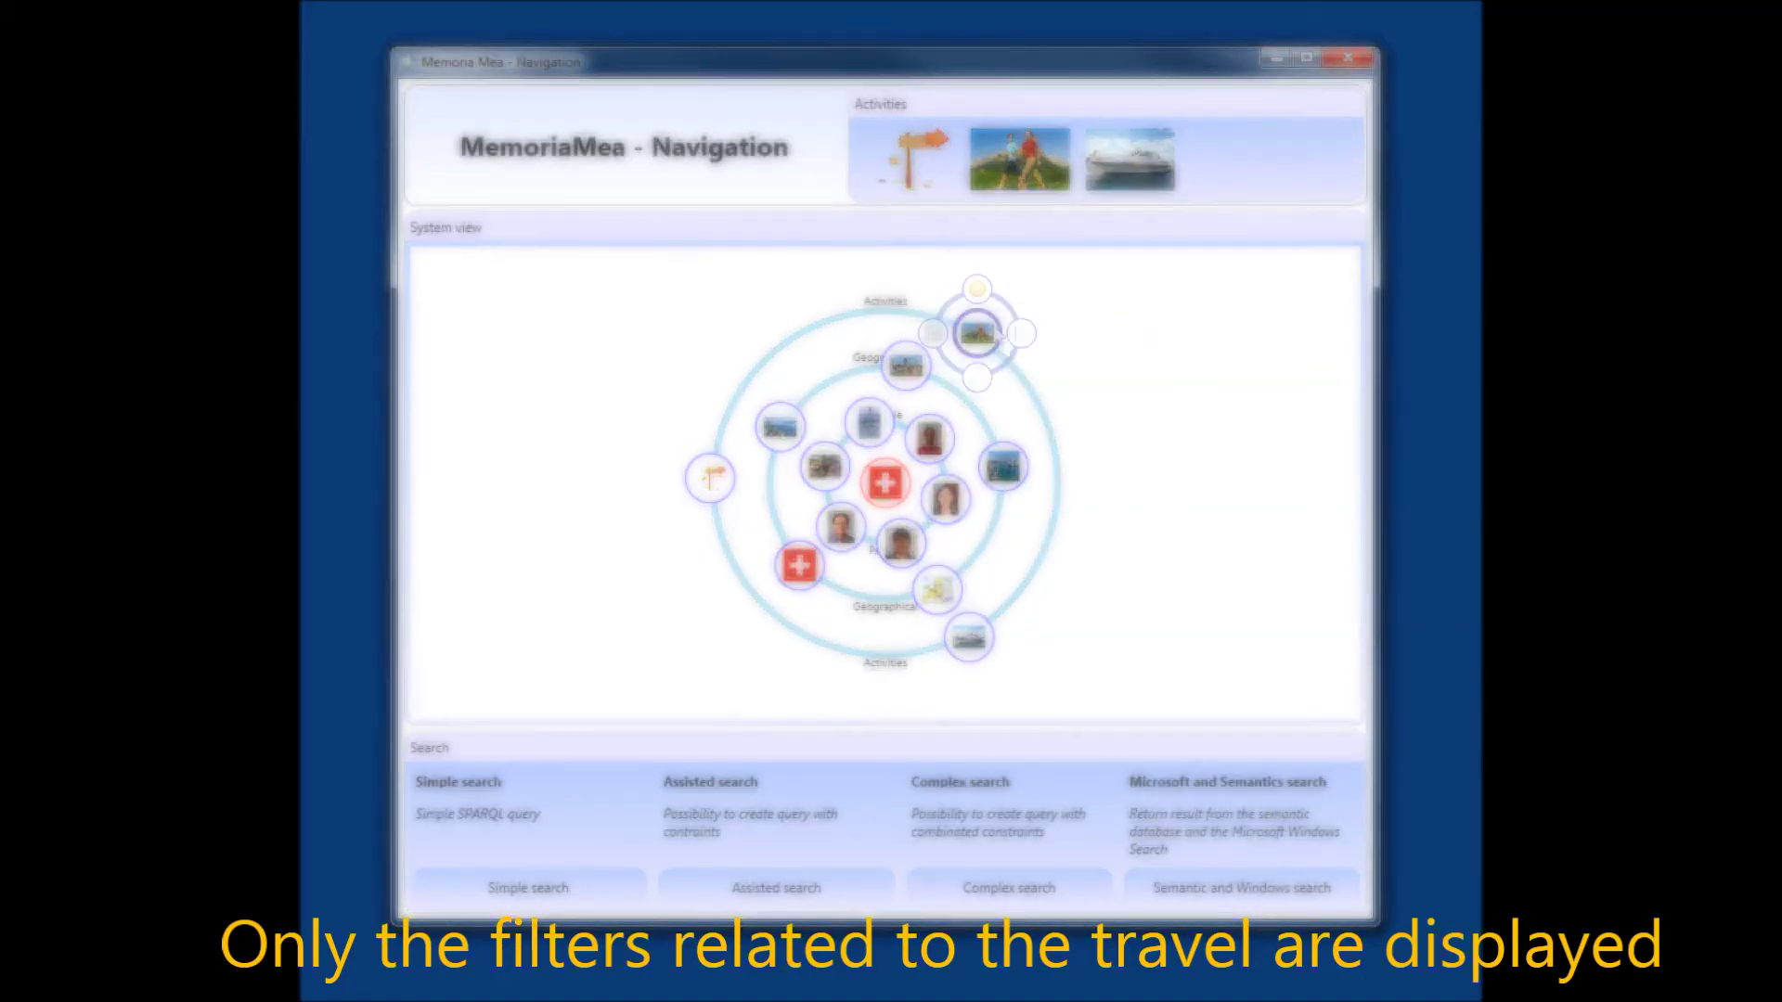
pyautogui.click(976, 332)
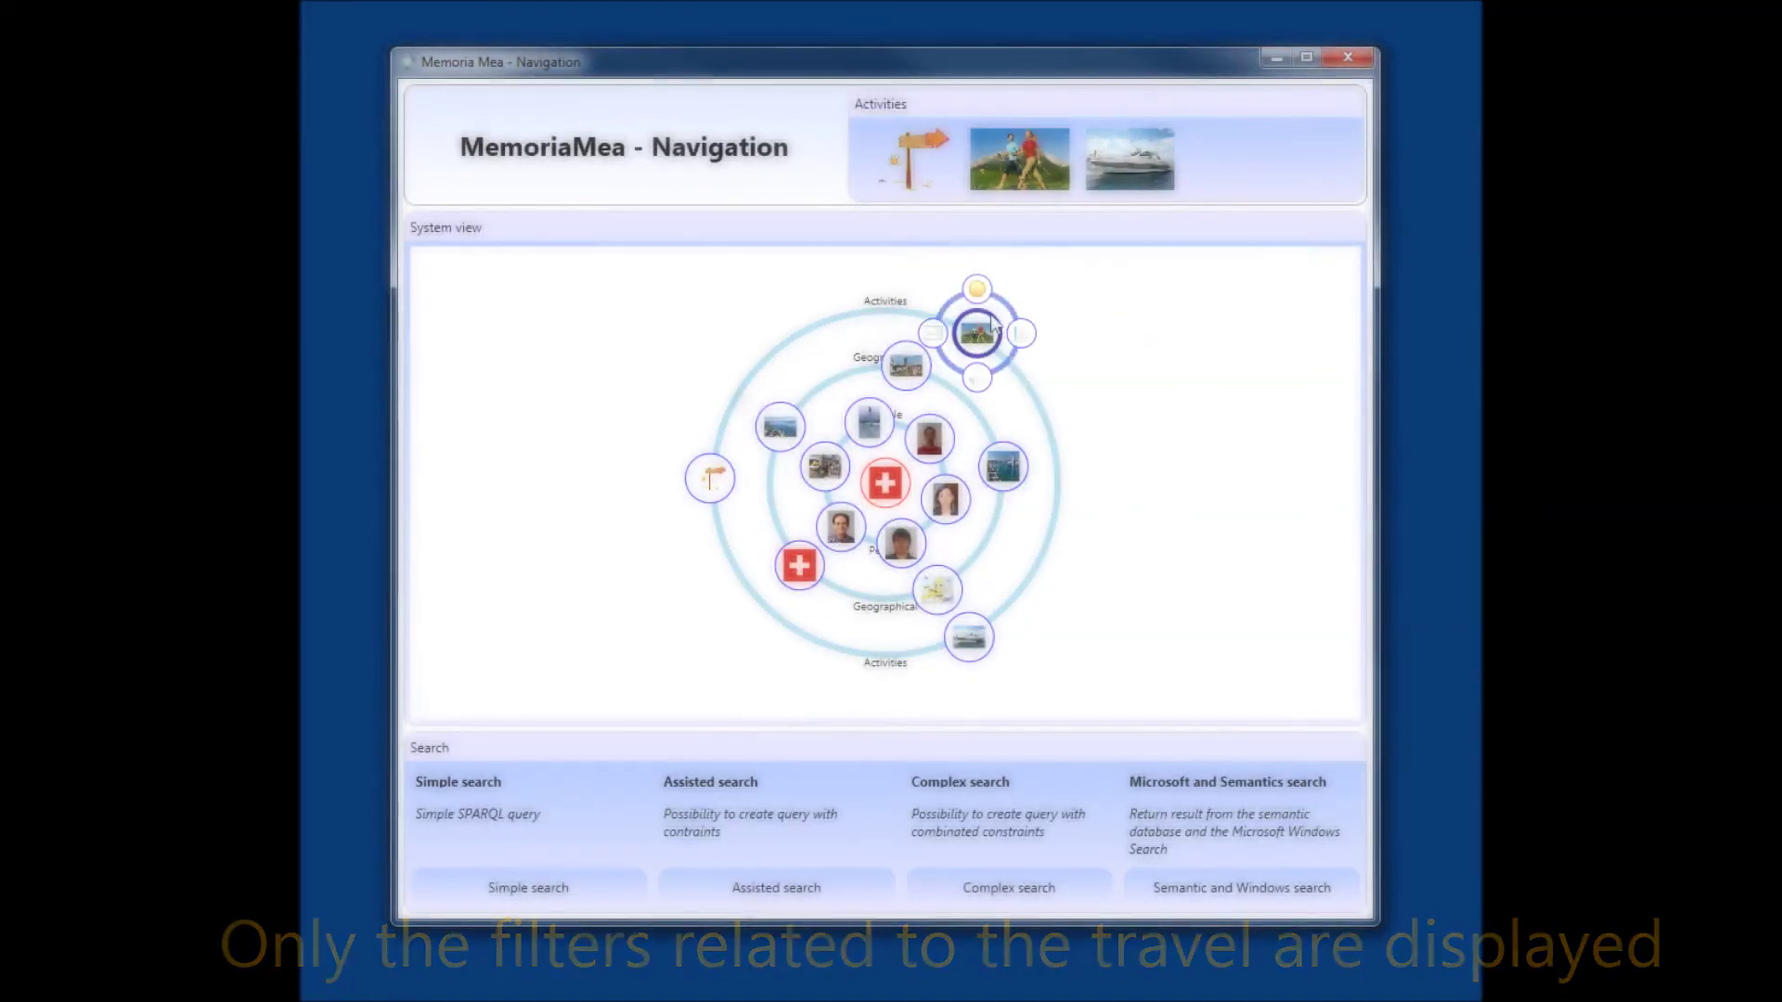
pyautogui.click(980, 293)
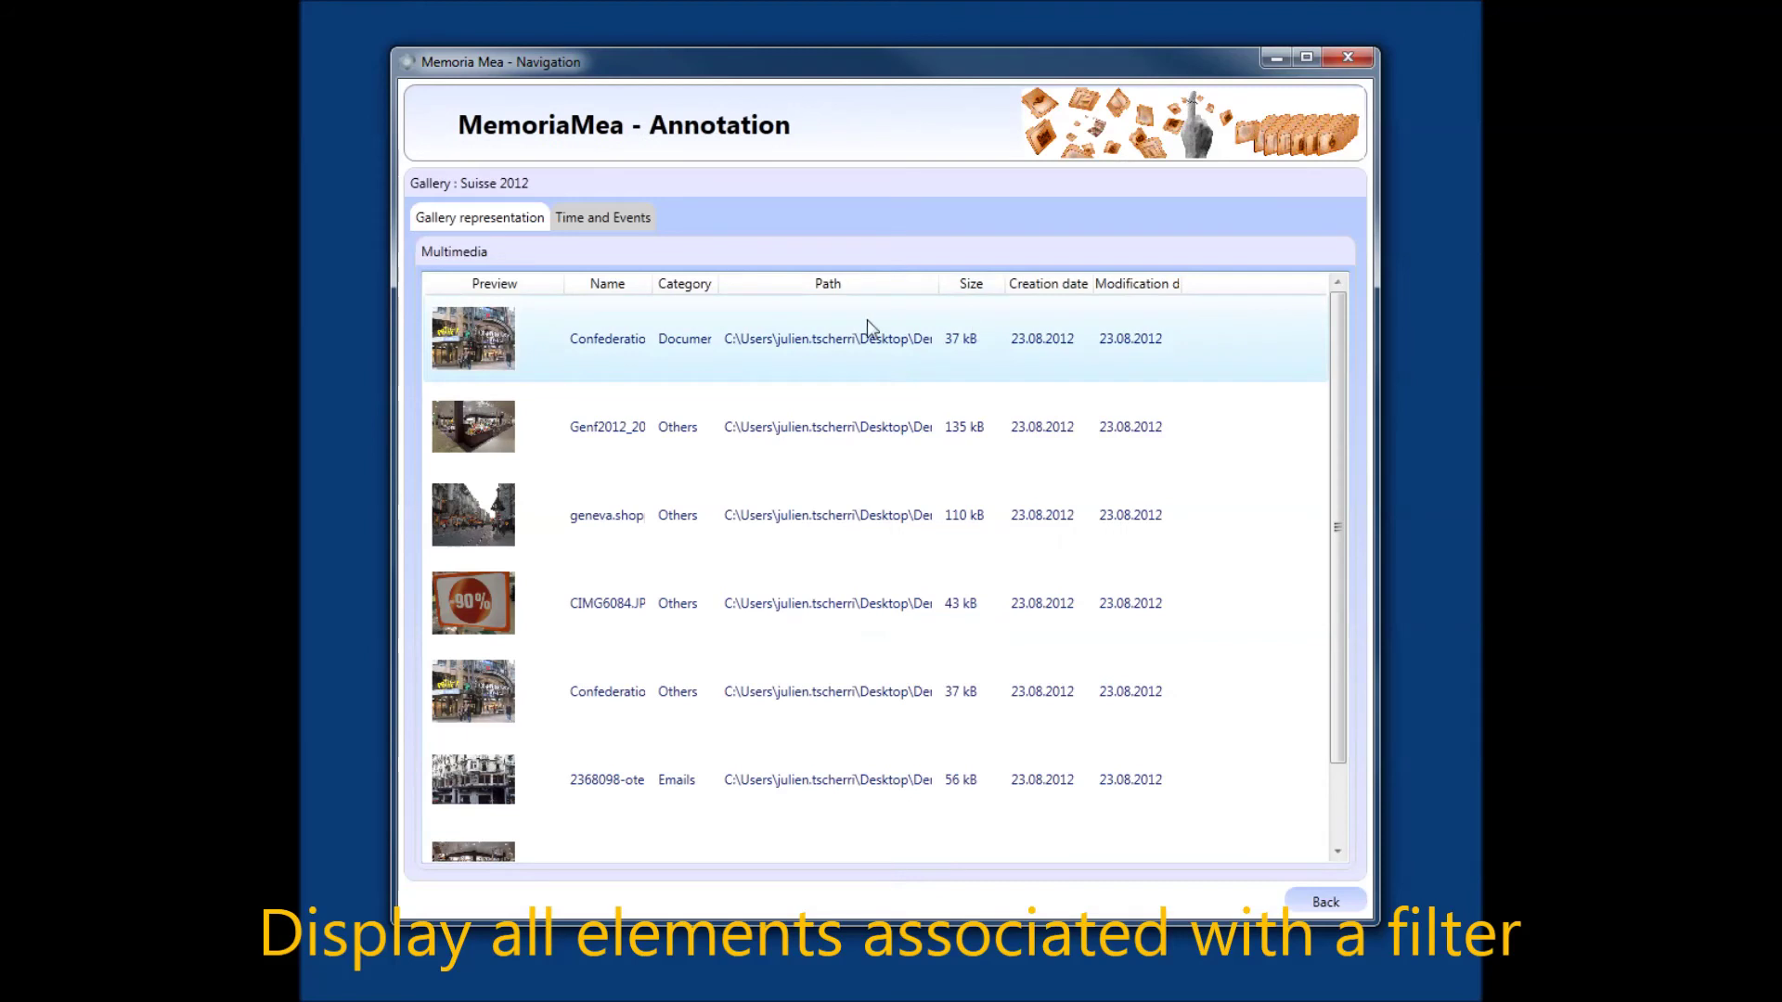
# Look through the walking elements and review the summary, category, individual and stage properties of Confederation-Centre-Shopping-Mall.jpg.
pyautogui.scroll(-1, 593, 450)
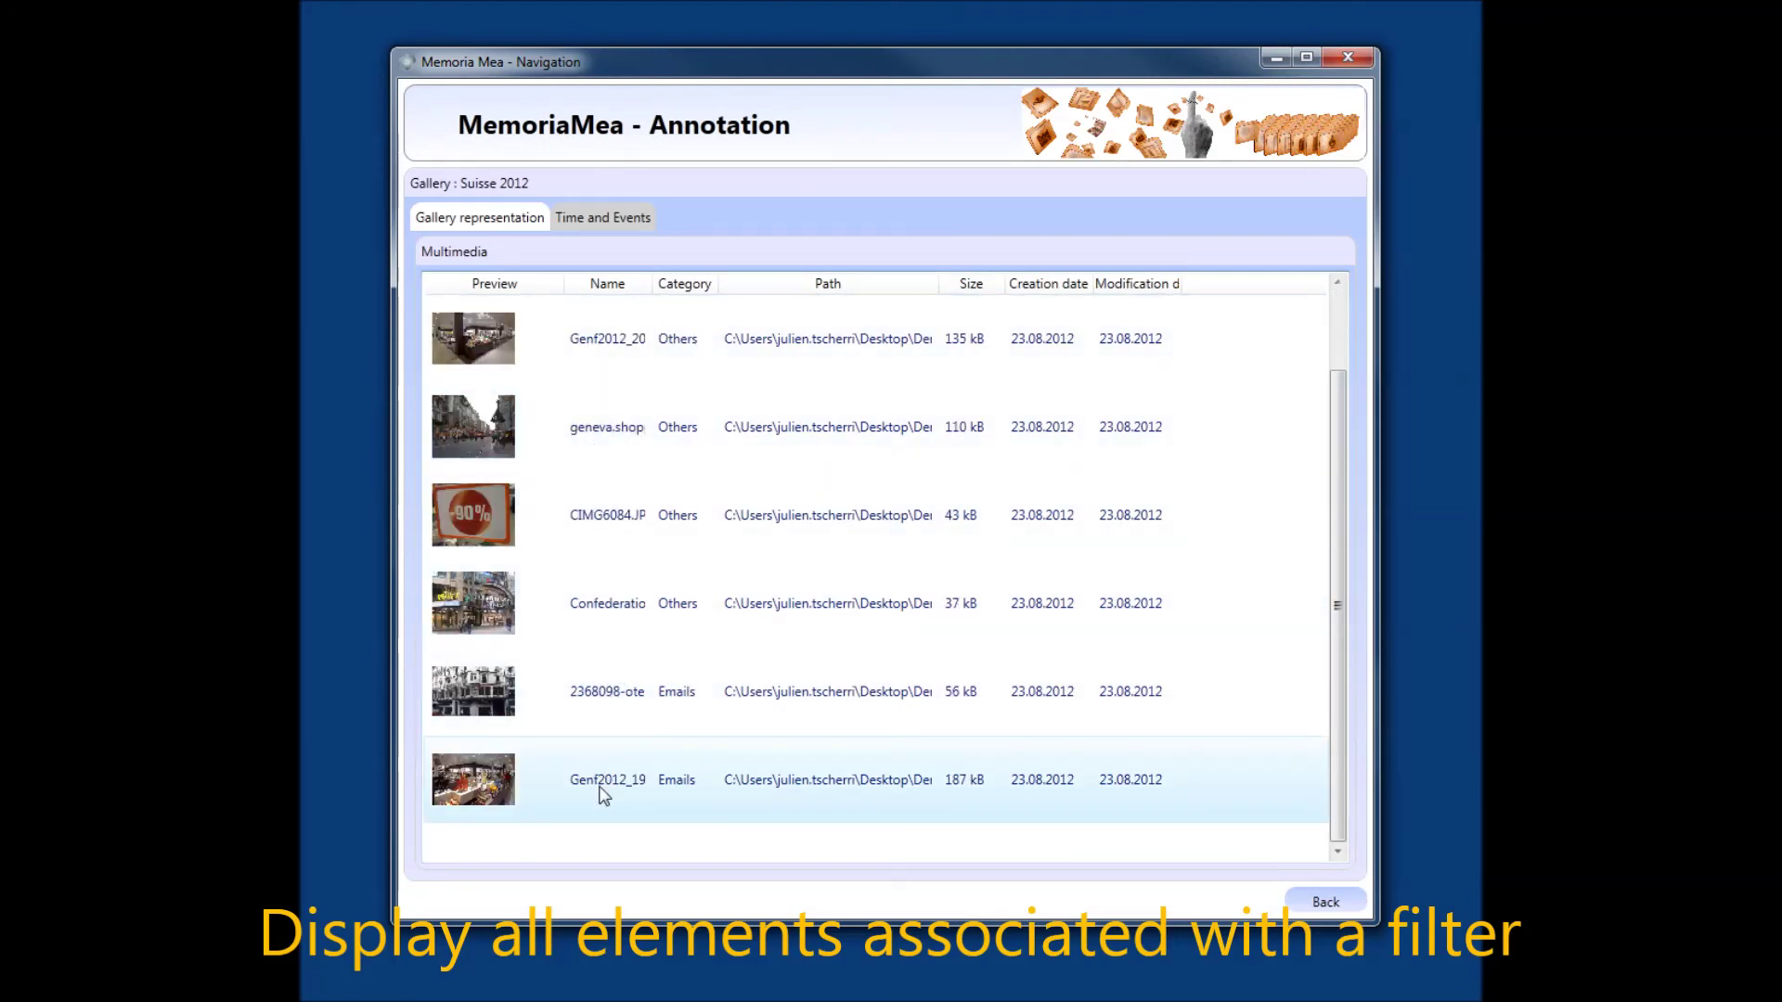
pyautogui.scroll(1, 599, 771)
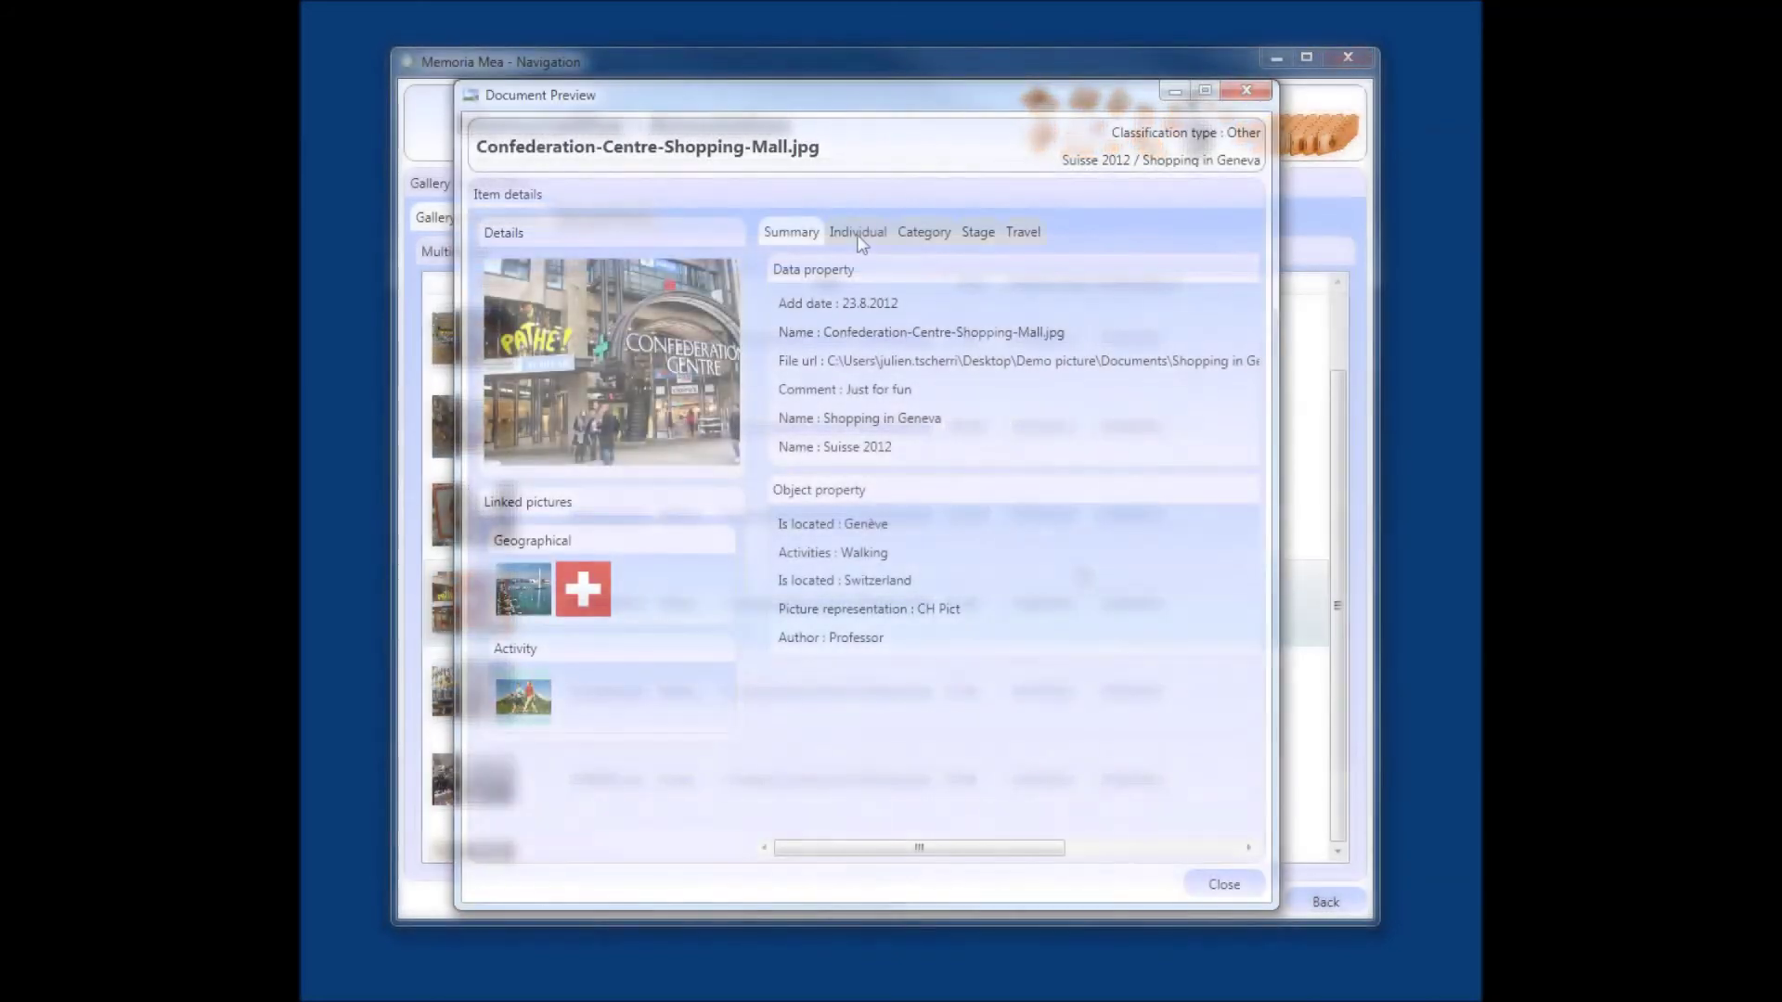
pyautogui.click(798, 234)
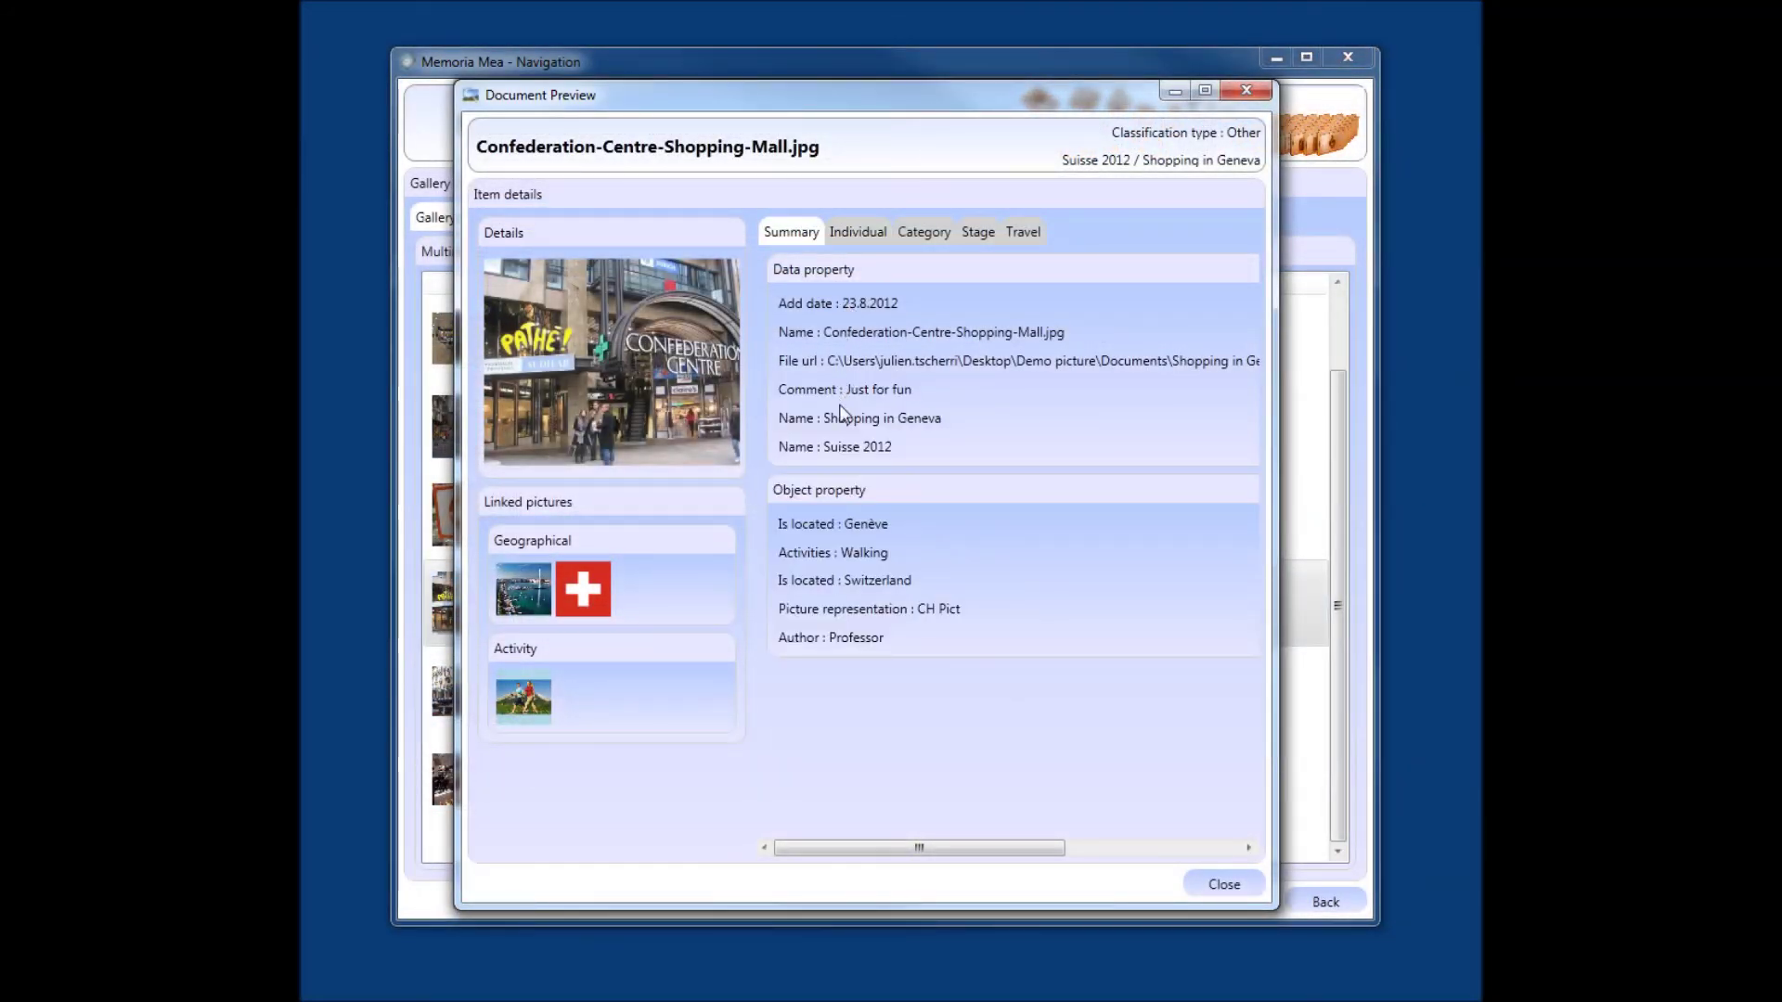
pyautogui.click(932, 234)
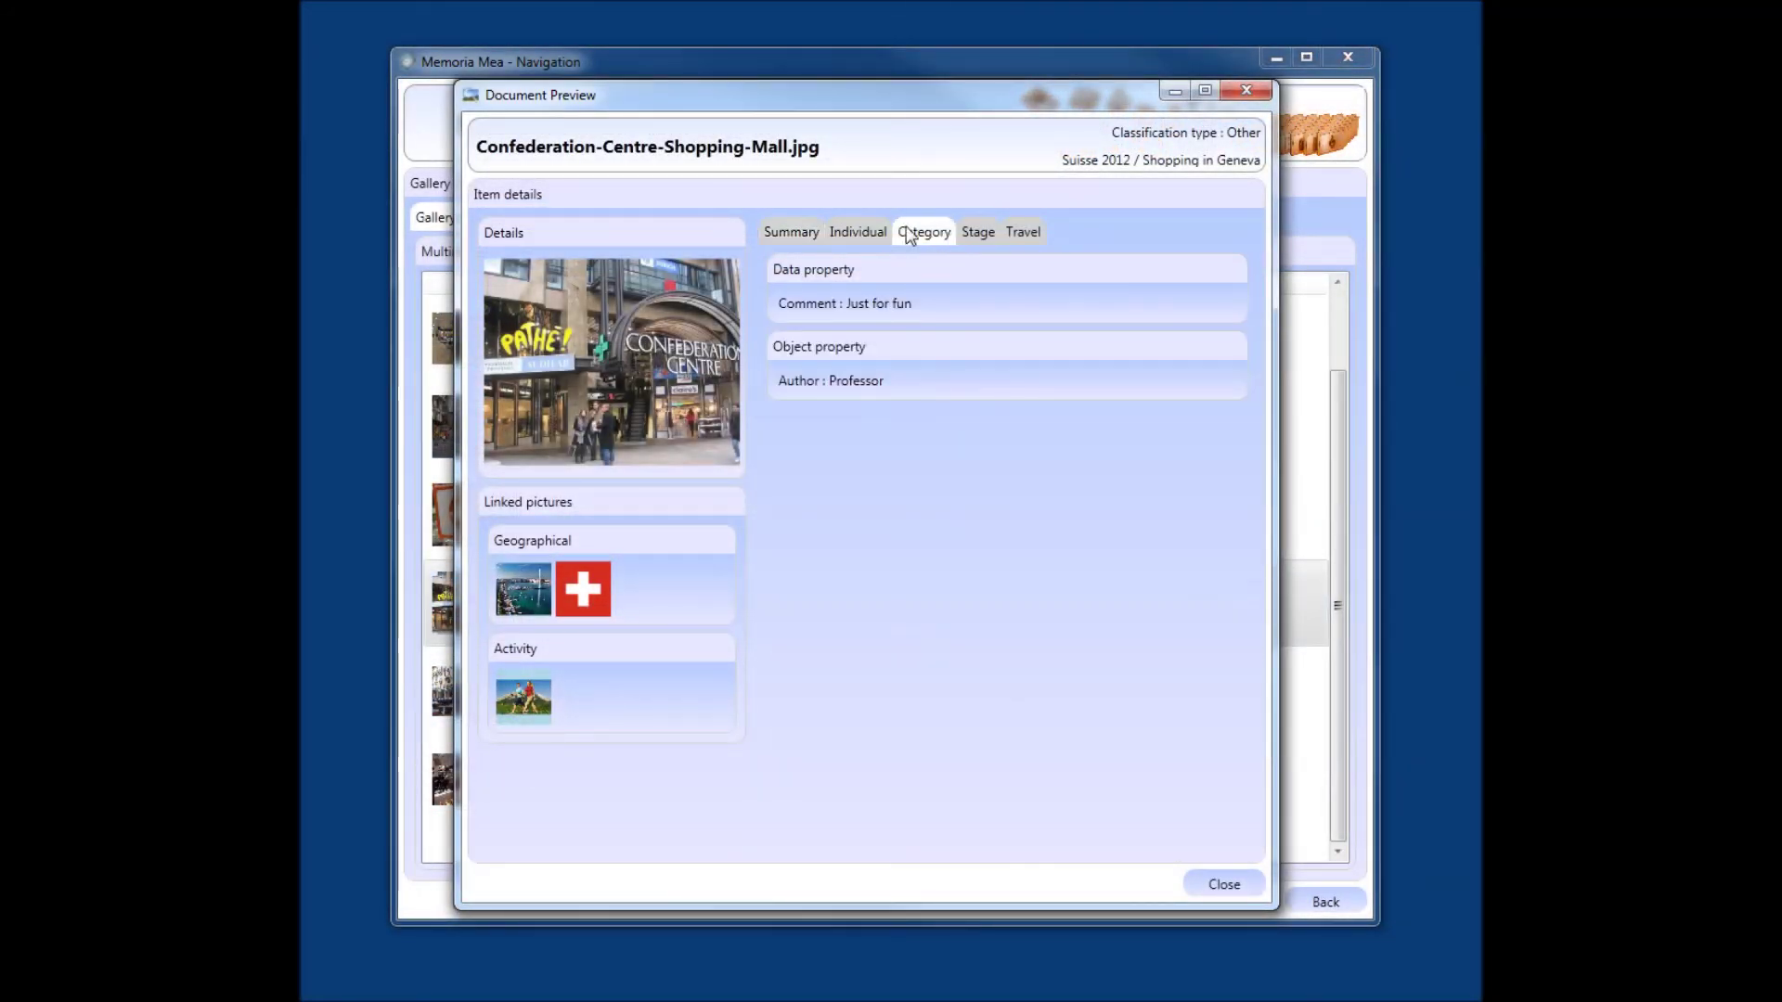
pyautogui.click(866, 233)
pyautogui.click(979, 234)
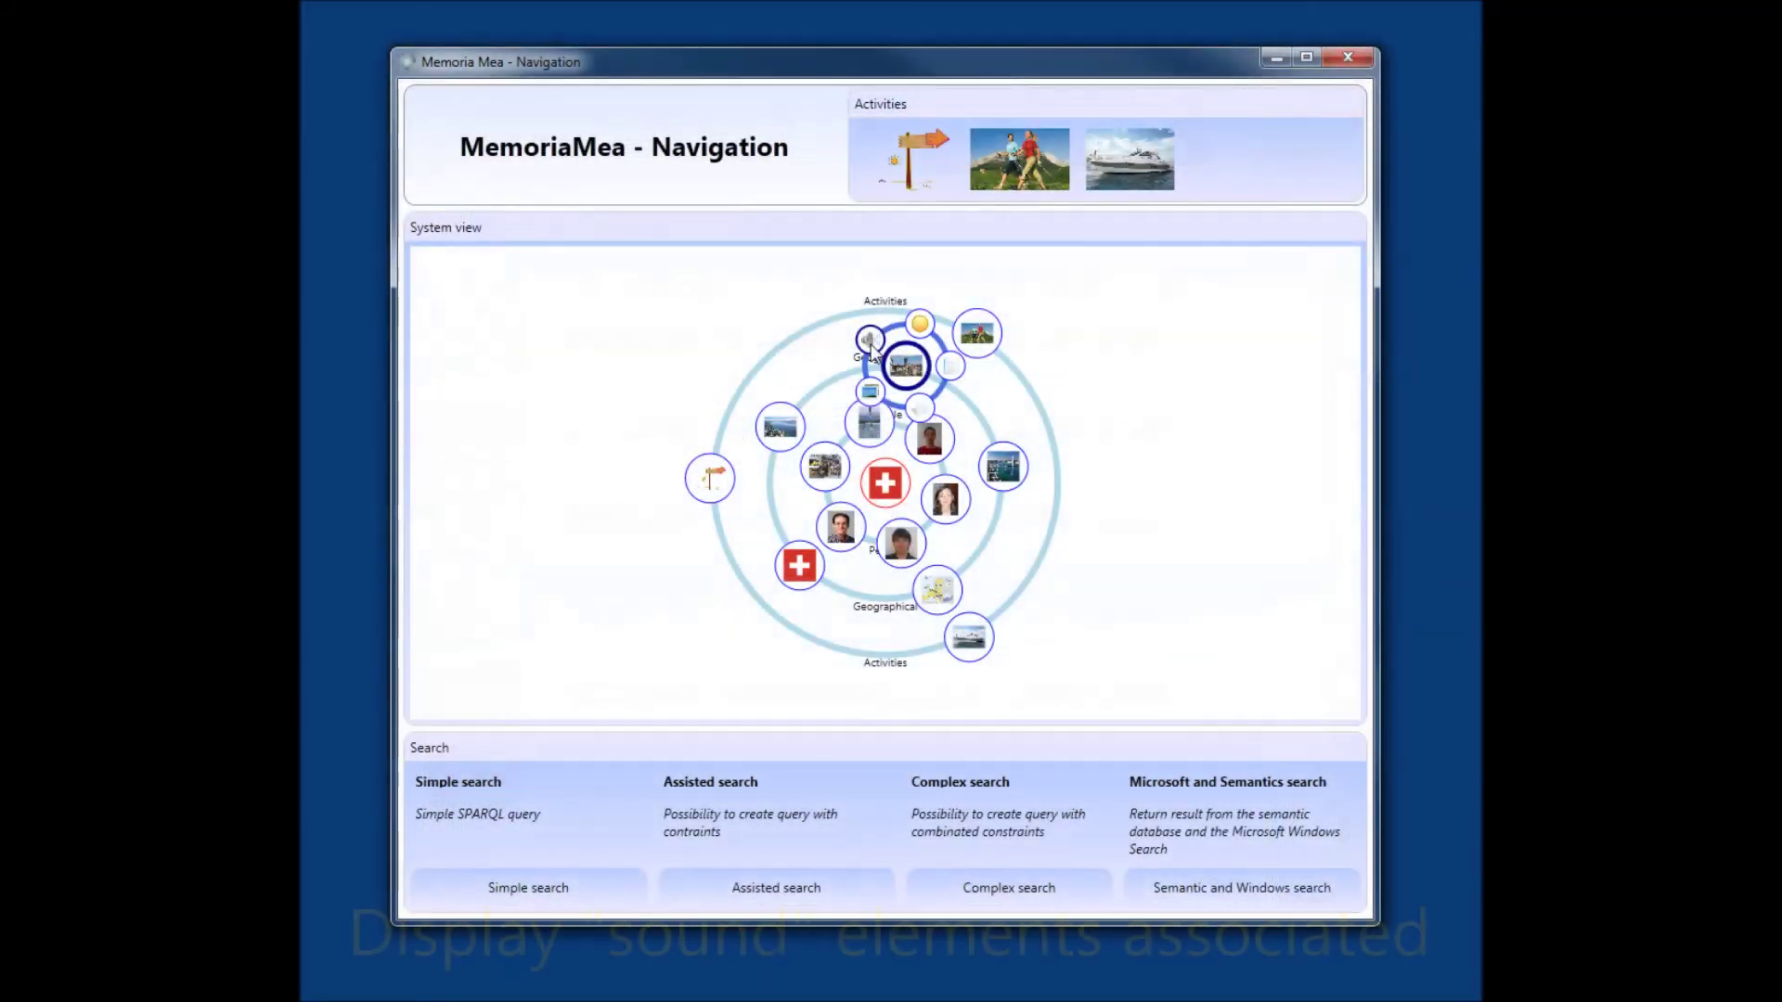
# Display the sound elements associated with the uppermost place on the Geographical ring and open the listed media file.
pyautogui.click(871, 344)
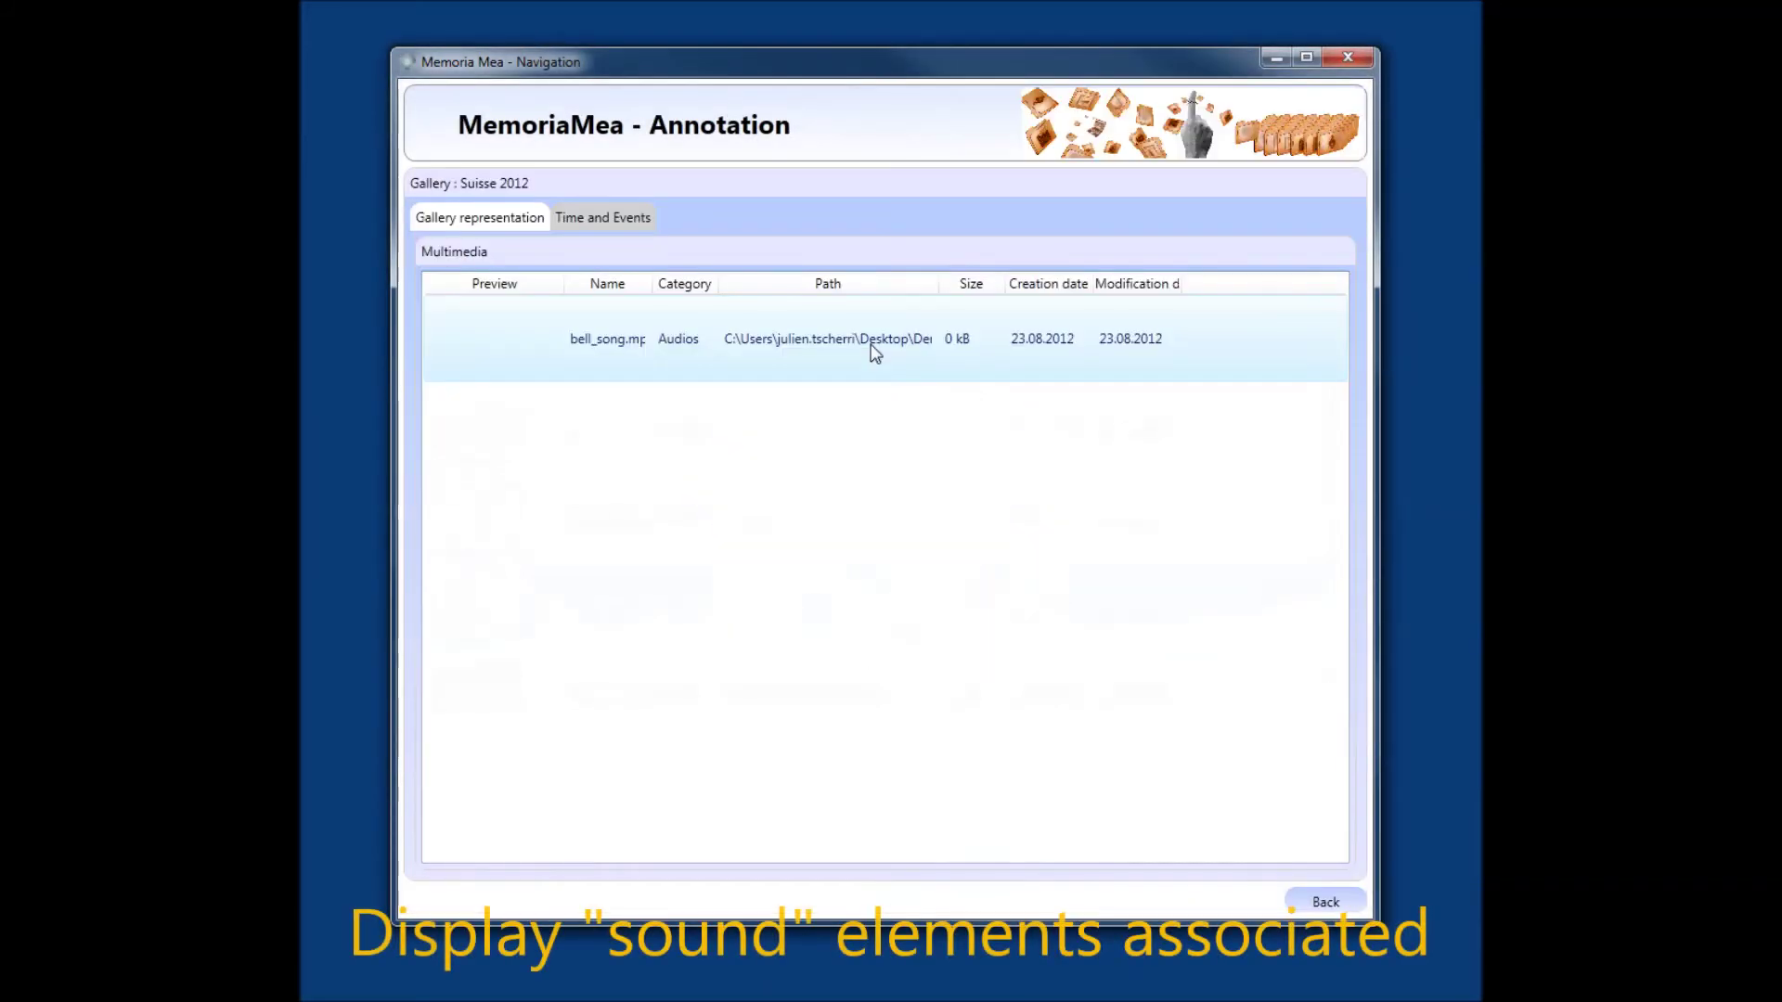
pyautogui.doubleClick(651, 284)
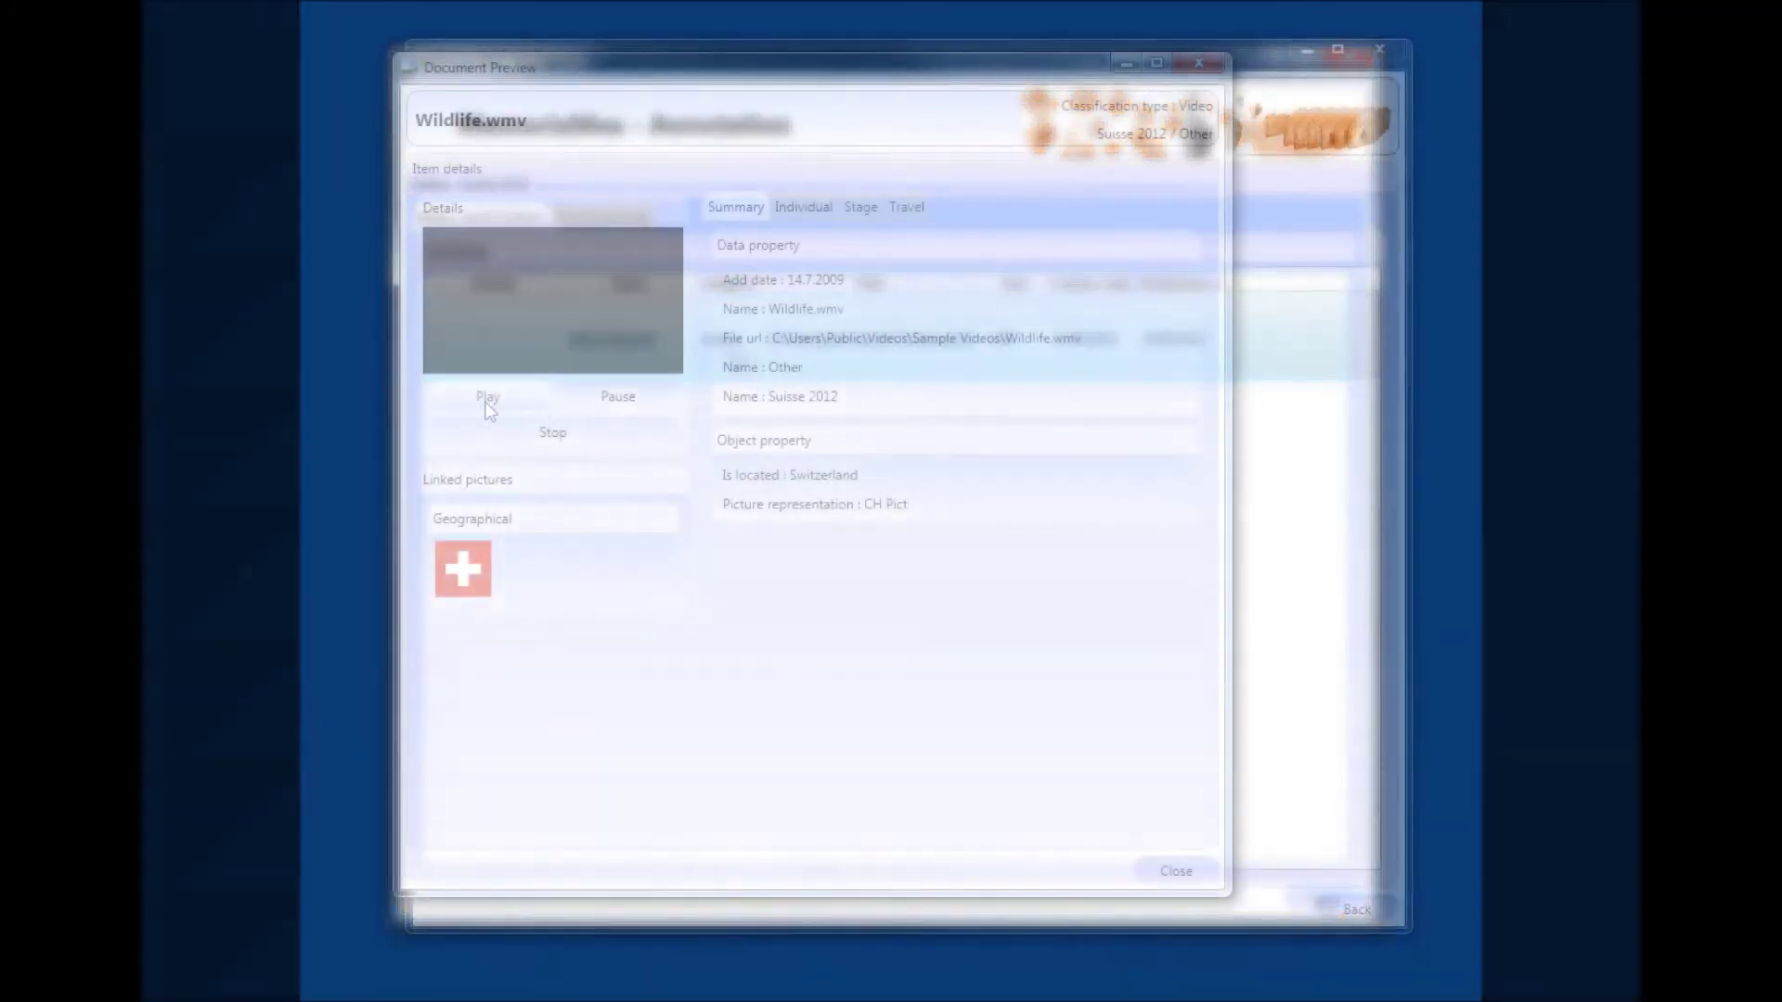
# Play the Wildlife.wmv video in its document preview, stop it and close the preview.
pyautogui.click(487, 399)
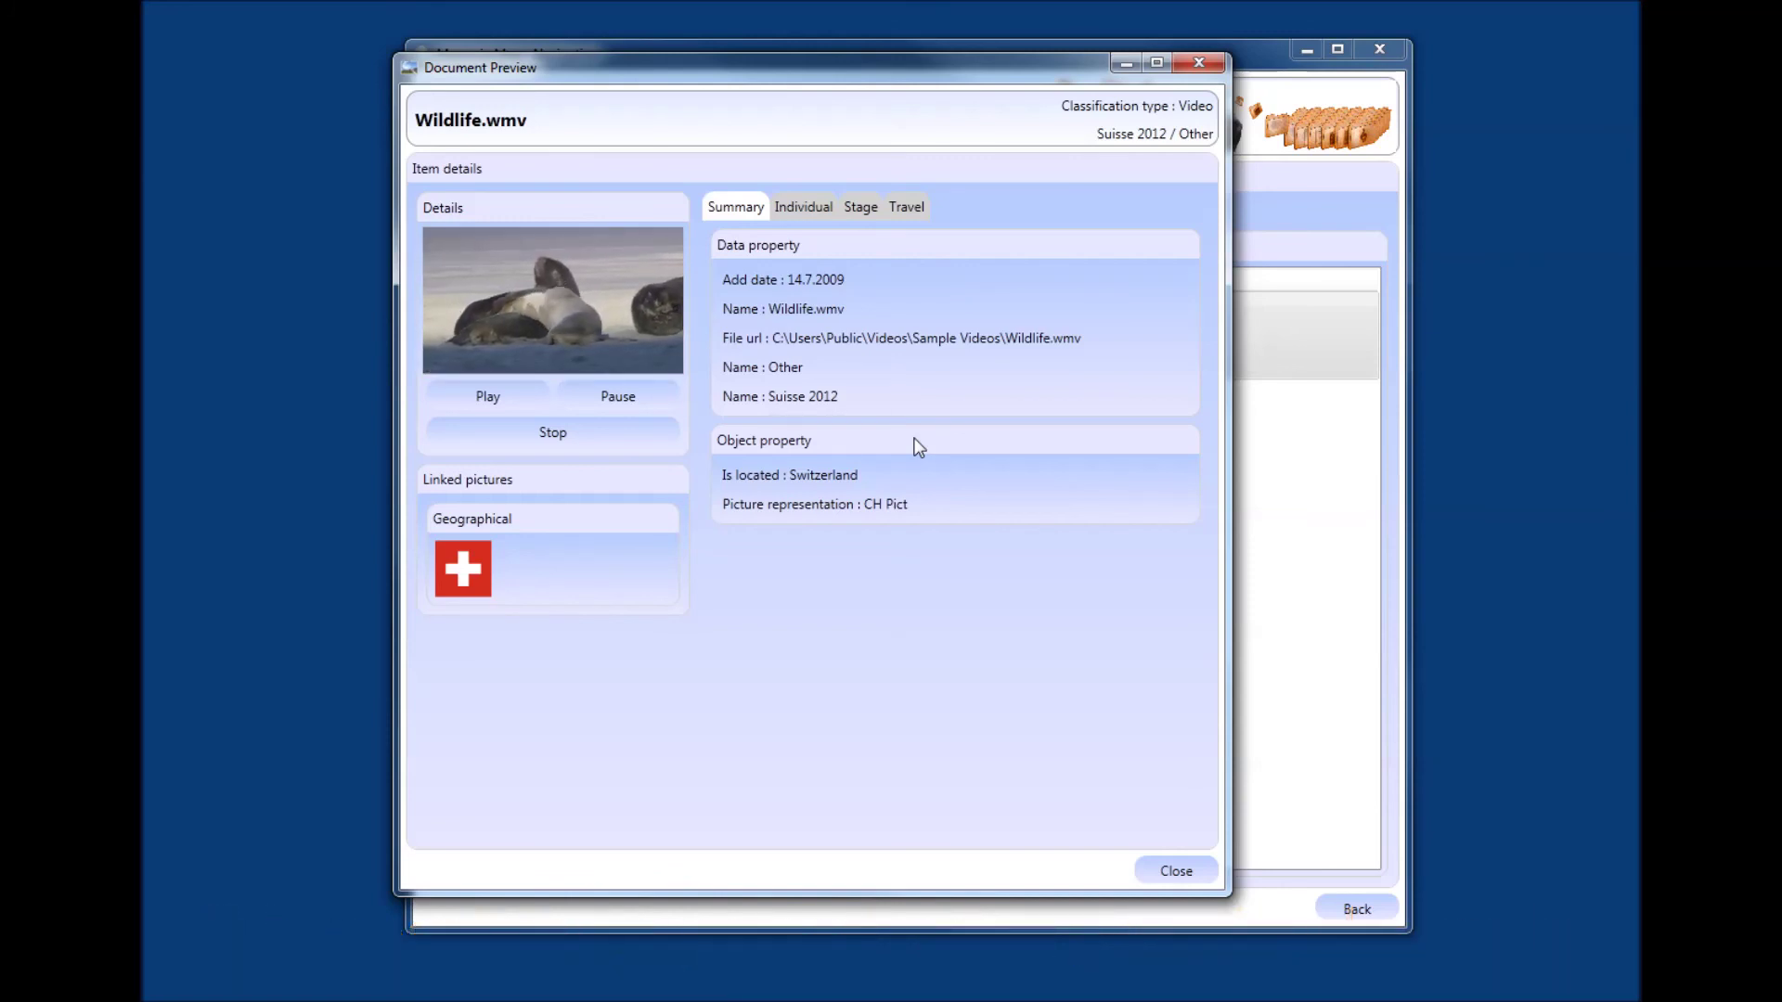
pyautogui.click(664, 443)
pyautogui.click(1195, 863)
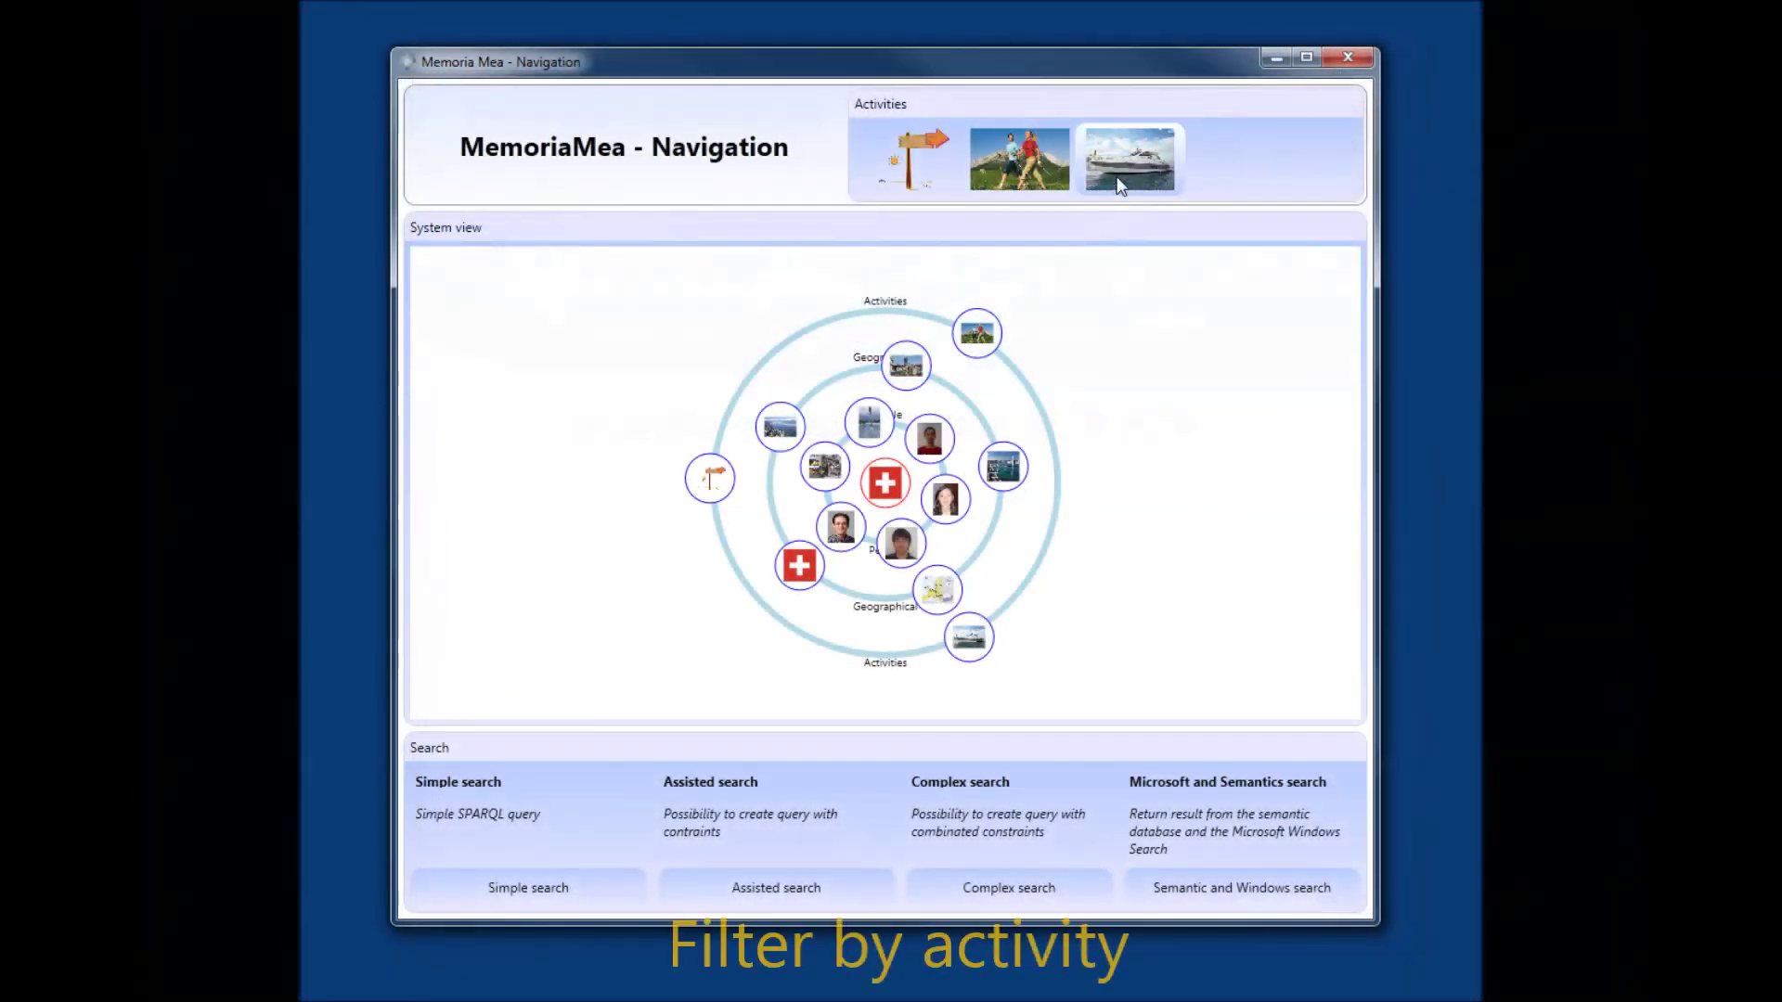
# Filter the system view by activity, using the walking and signpost pictures.
pyautogui.click(1029, 160)
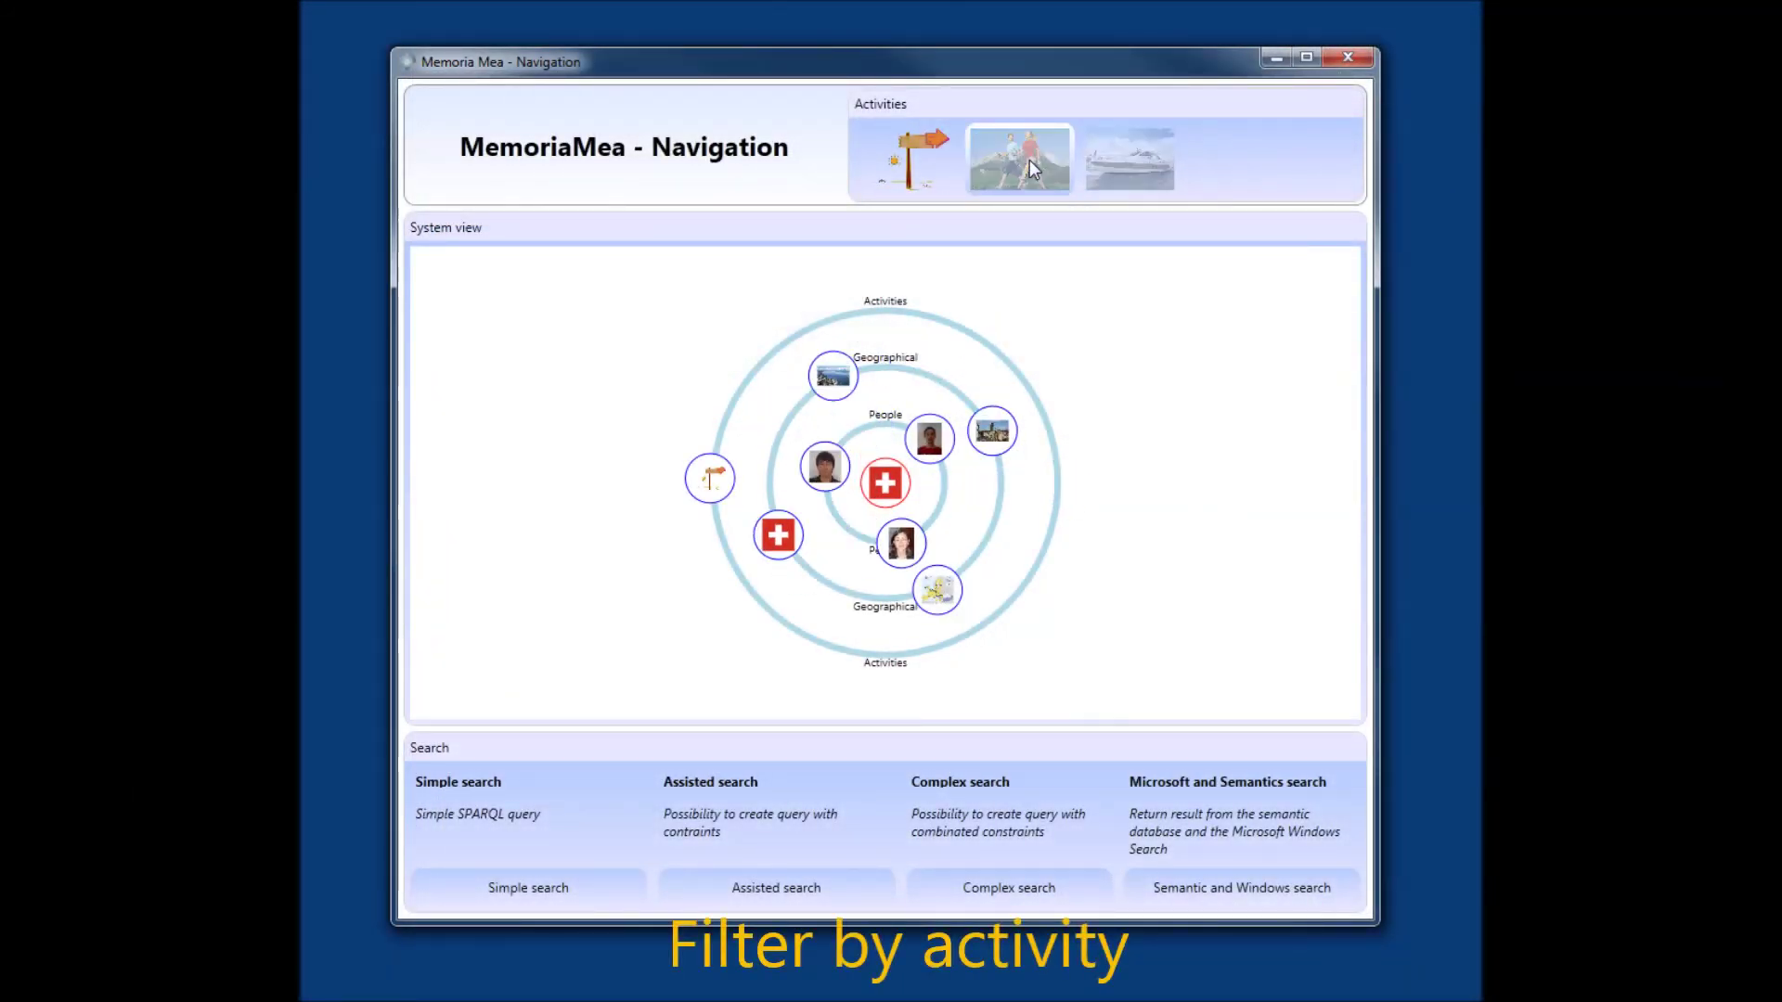
pyautogui.click(917, 150)
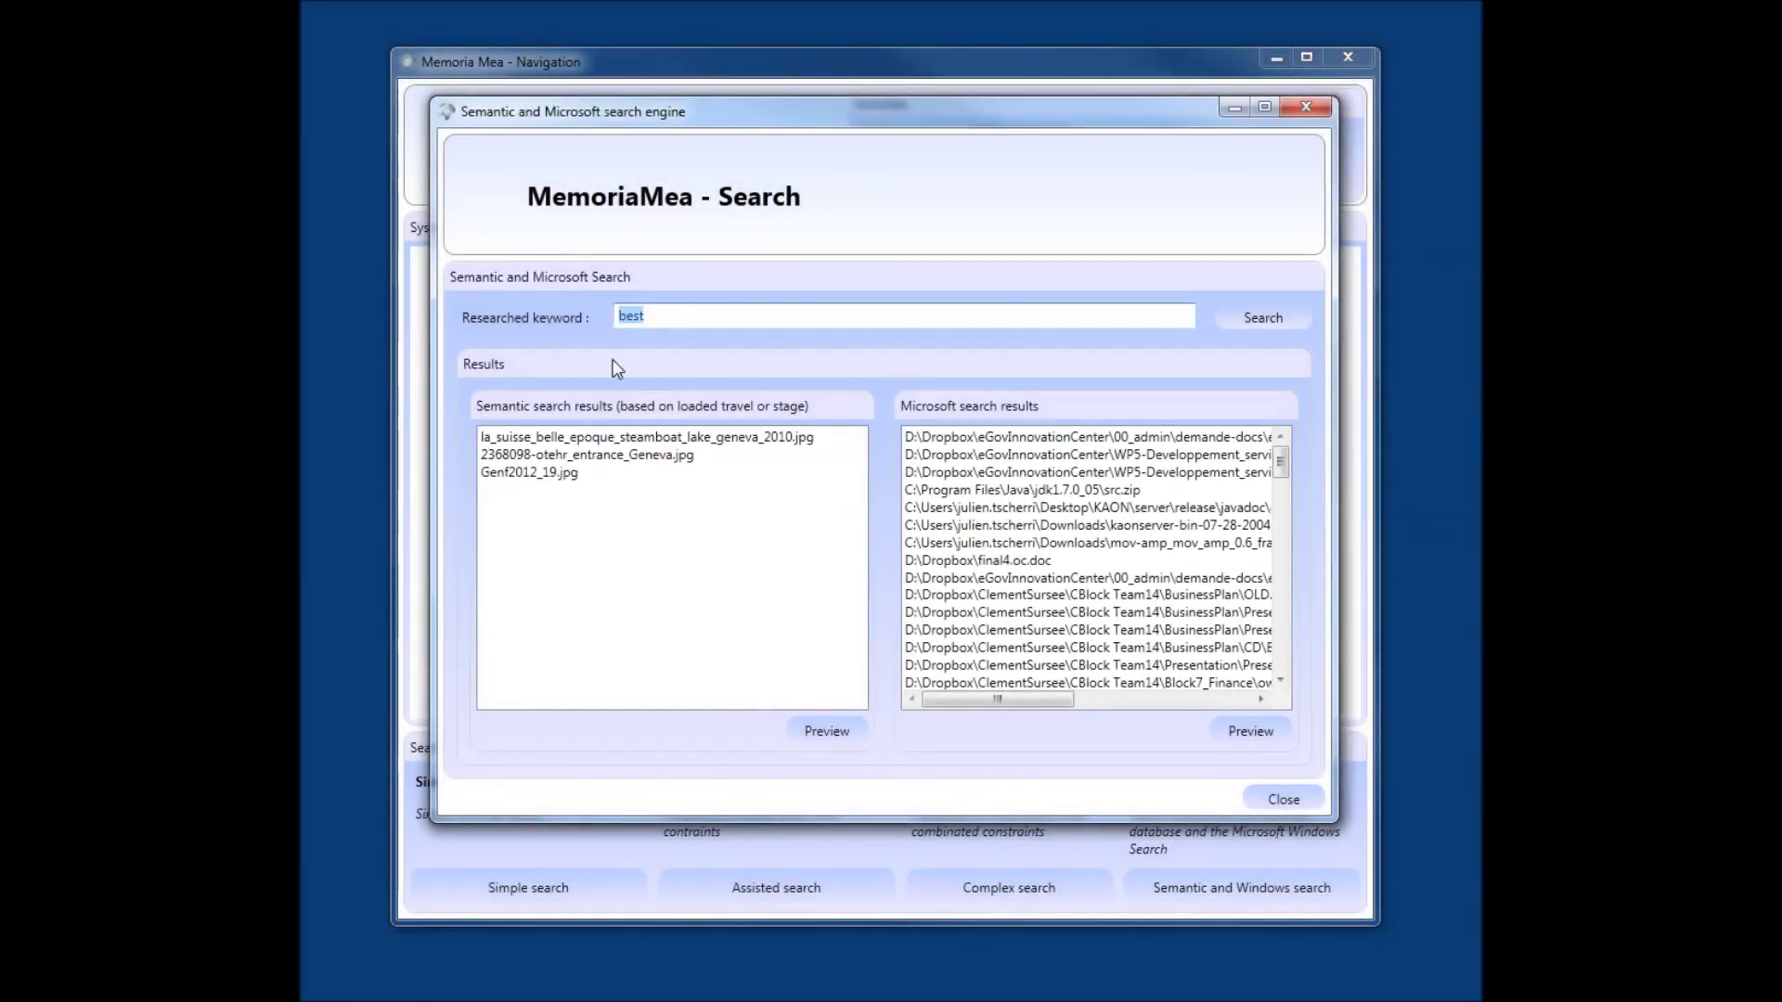
# Preview the la_suisse_belle_epoque steamboat picture and the 2368098-otehr_entrance_Geneva.jpg picture from the semantic results for "best".
pyautogui.doubleClick(754, 445)
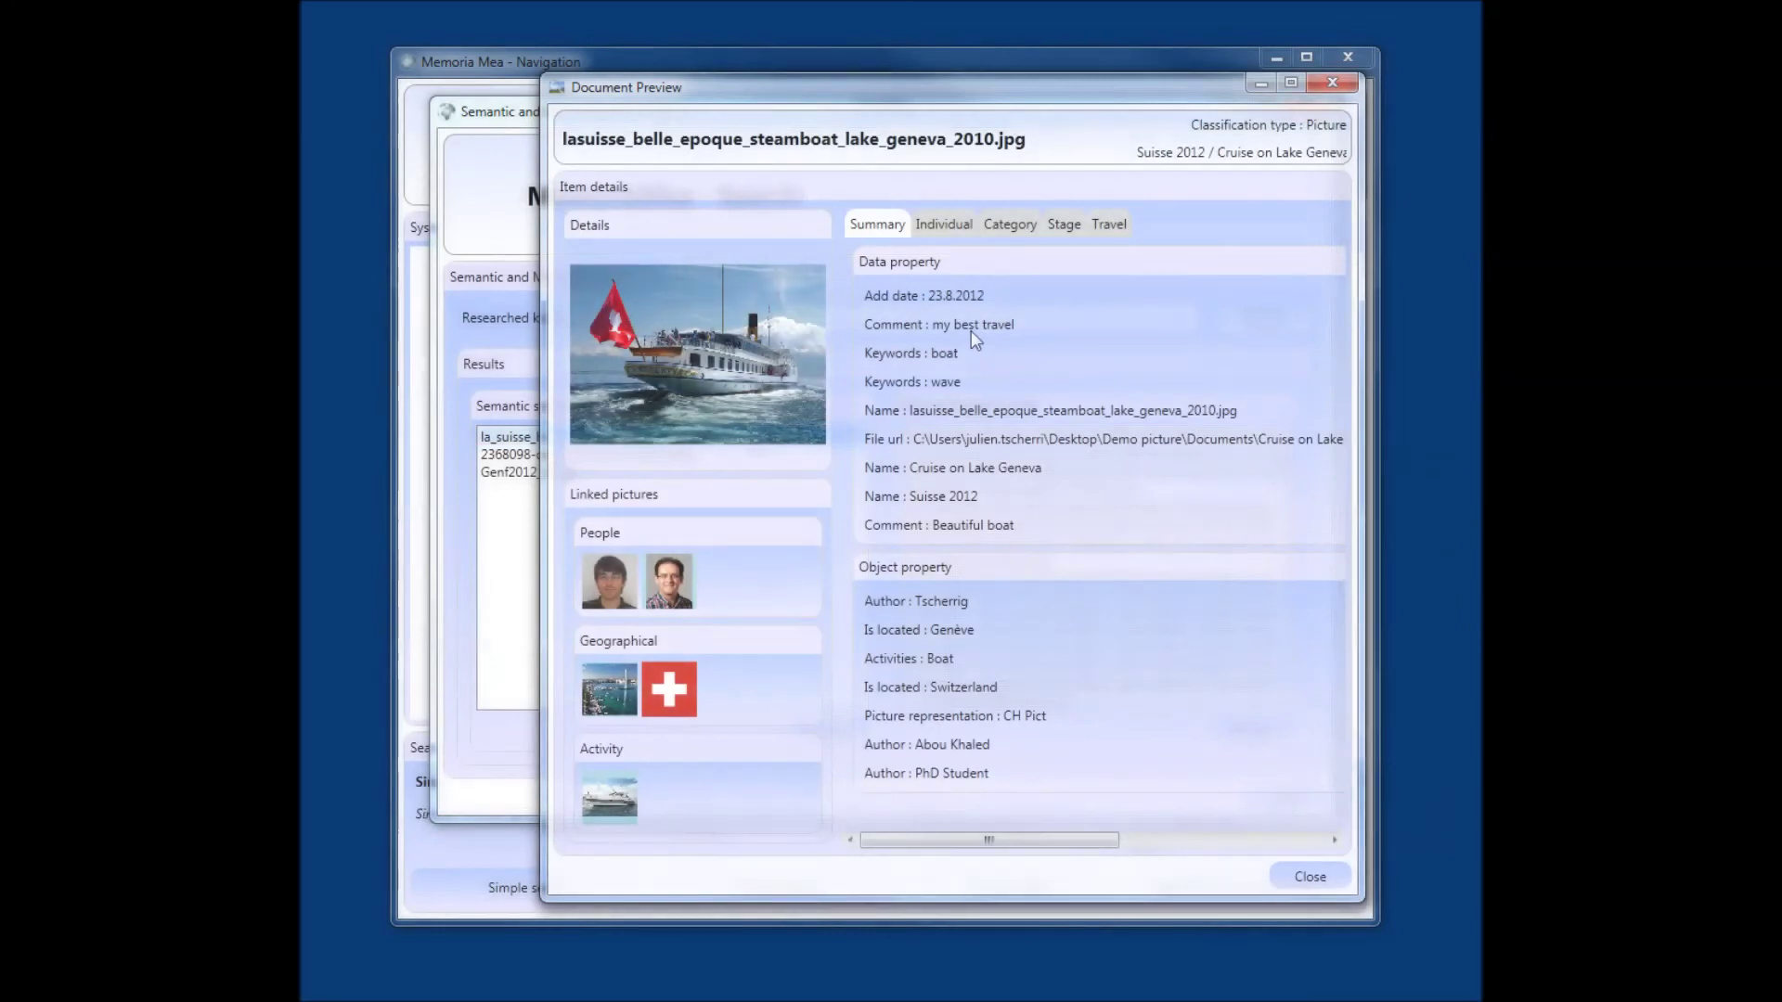
pyautogui.click(1312, 883)
pyautogui.click(632, 454)
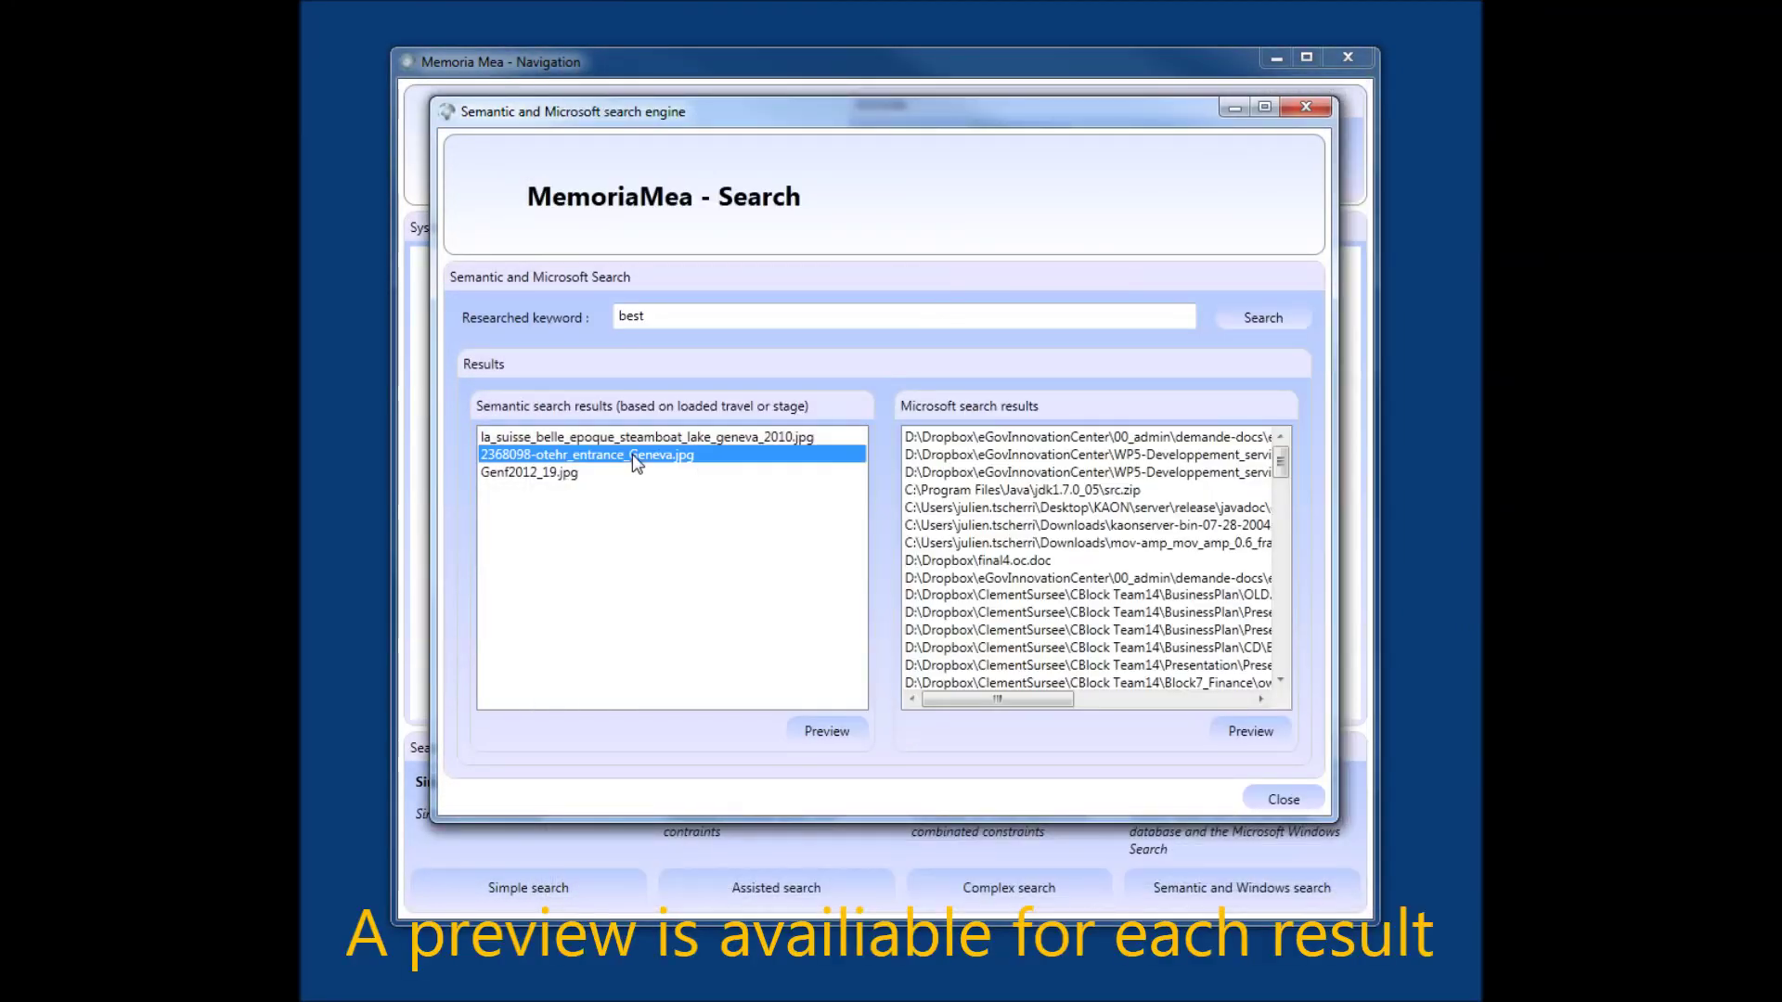
pyautogui.click(824, 735)
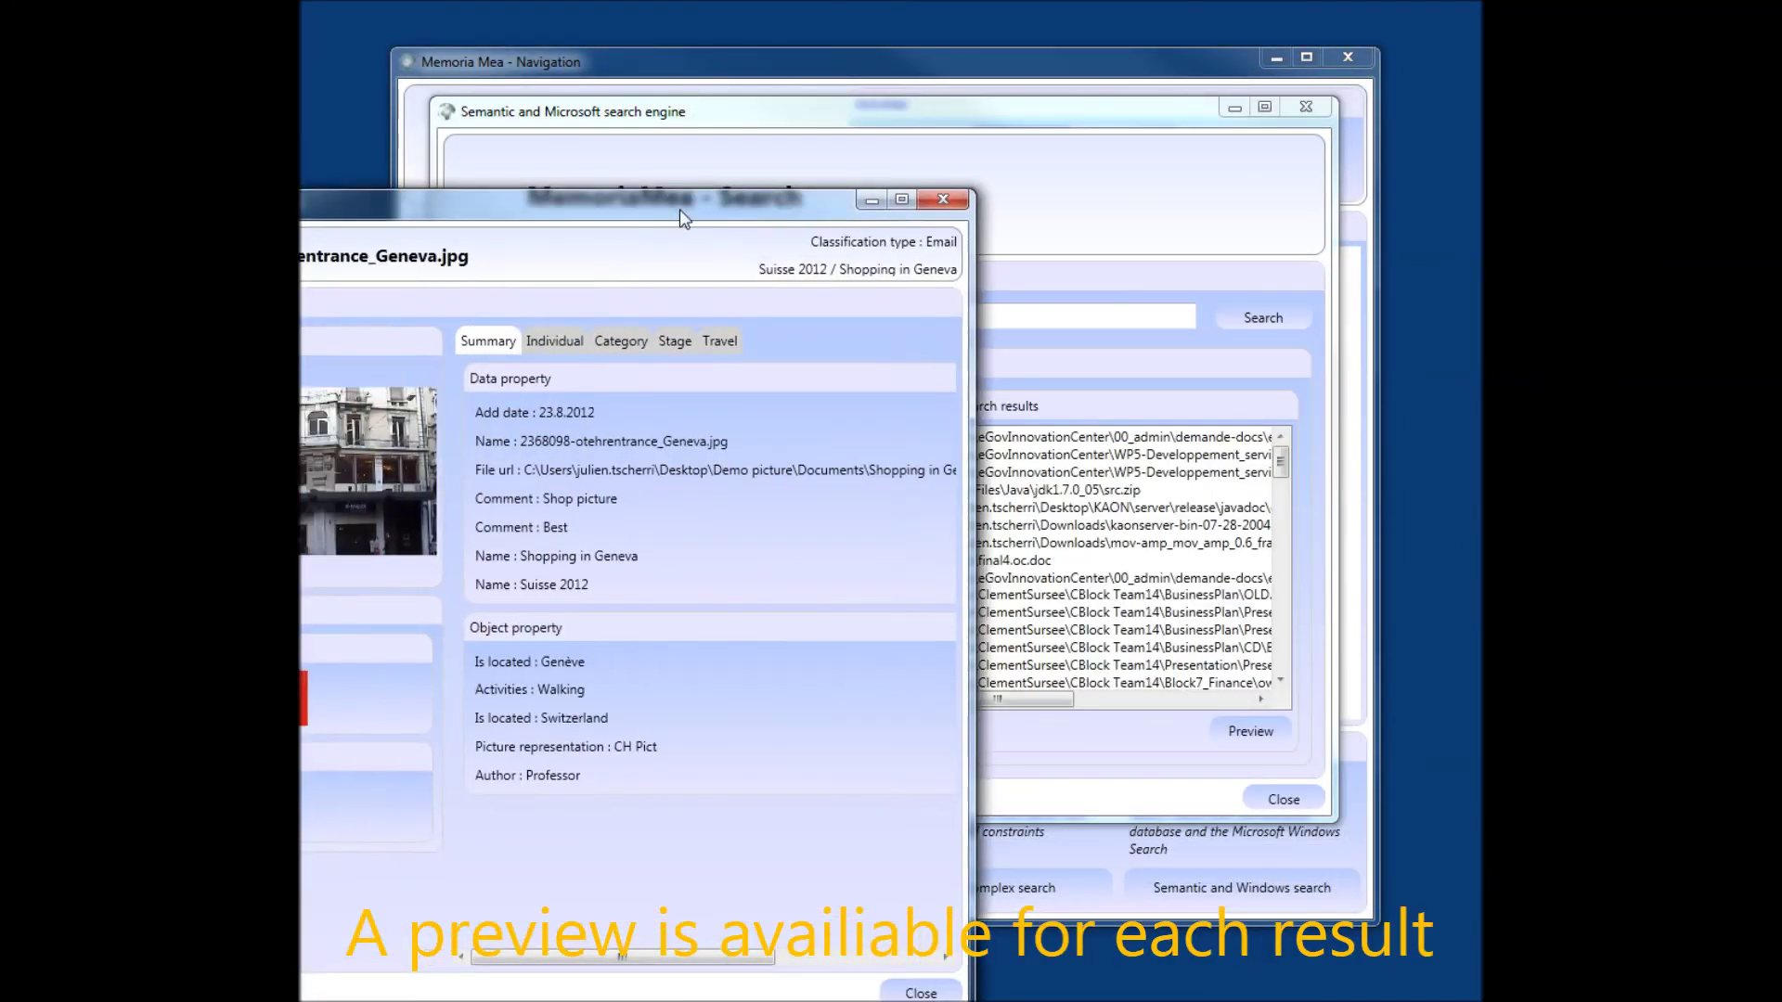